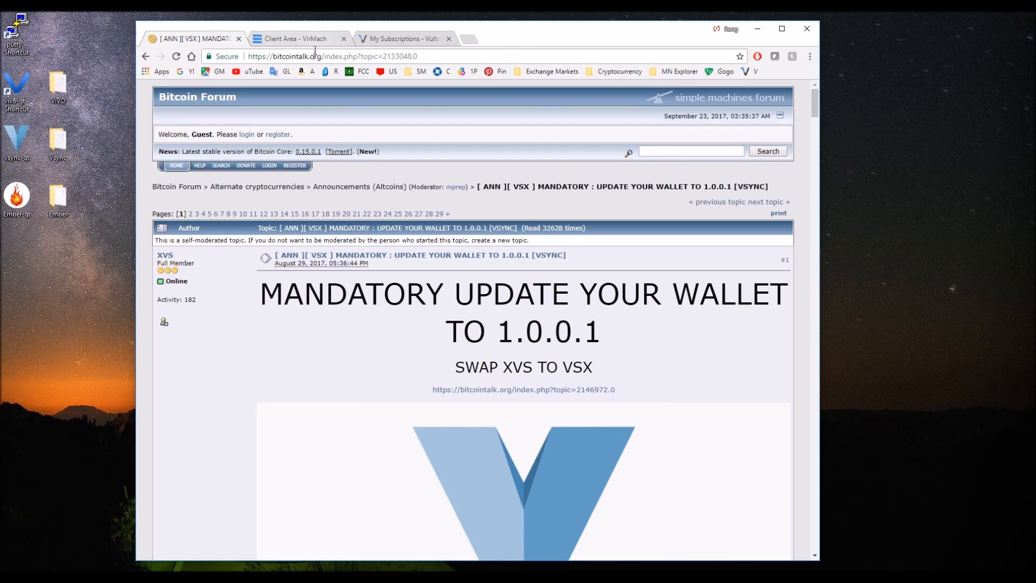
Examine the mandatory wallet update and XVS to VSX swap notice at the start of the Vsync announcement thread.
{"action": "left_click", "coordinate": [319, 56]}
{"action": "left_click", "coordinate": [373, 341]}
{"action": "left_click_drag", "start_coordinate": [531, 367], "coordinate": [598, 374]}
{"action": "left_click", "coordinate": [603, 381]}
{"action": "scroll", "coordinate": [603, 382], "scroll_direction": "down", "scroll_amount": 1}
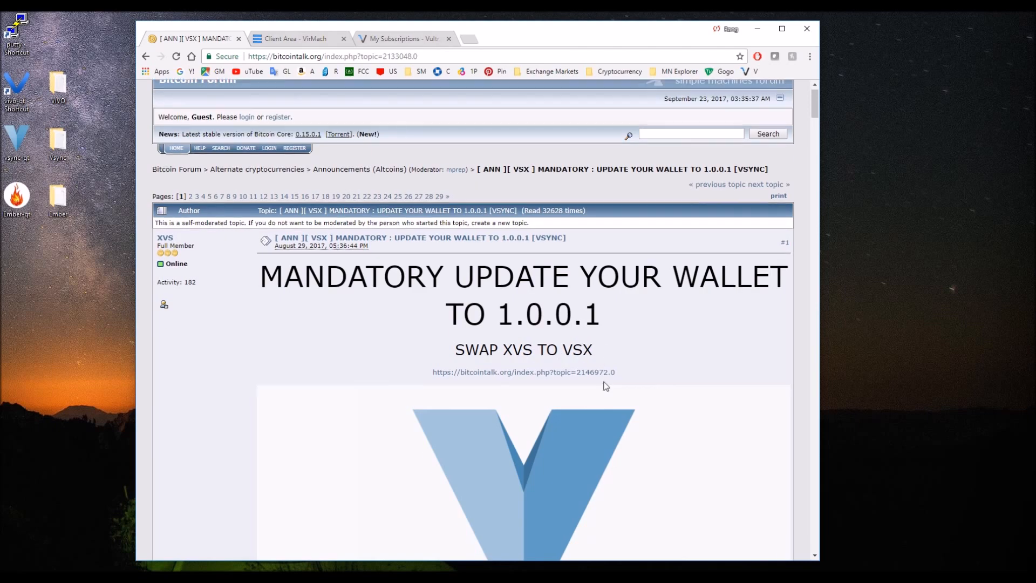
{"action": "scroll", "coordinate": [493, 353], "scroll_direction": "down", "scroll_amount": 8}
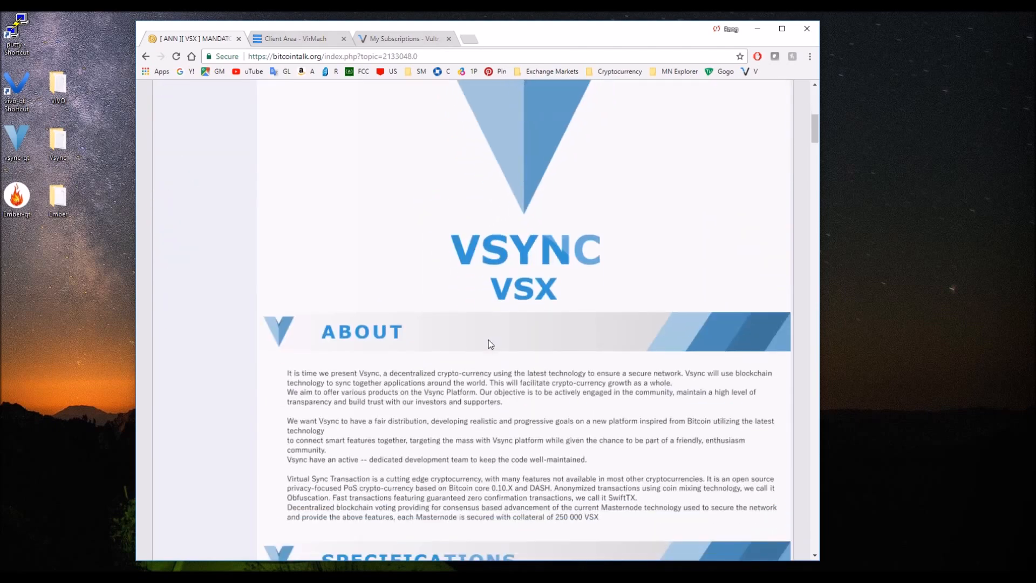
{"action": "scroll", "coordinate": [488, 333], "scroll_direction": "up", "scroll_amount": 10}
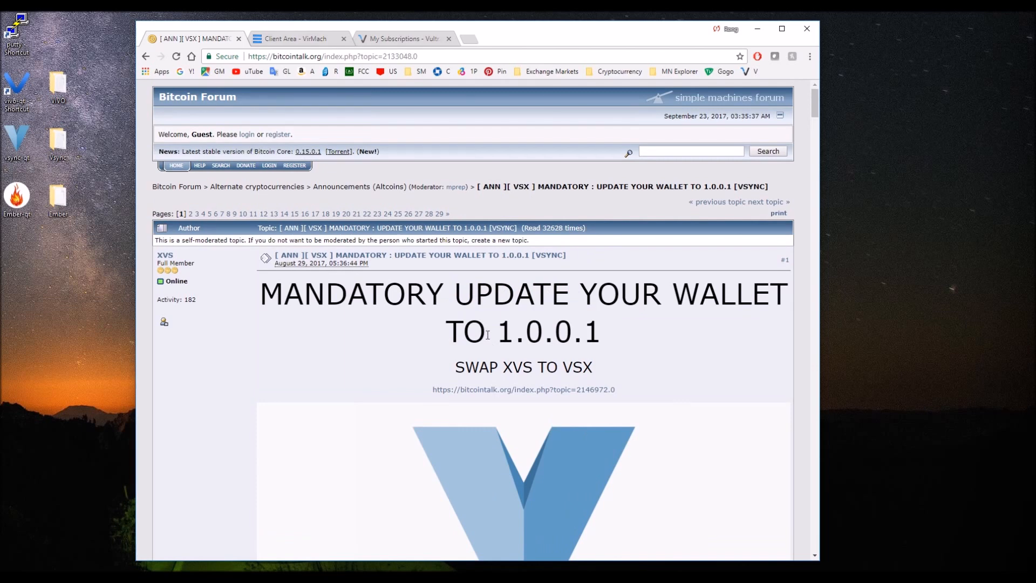
{"action": "double_click", "coordinate": [22, 149]}
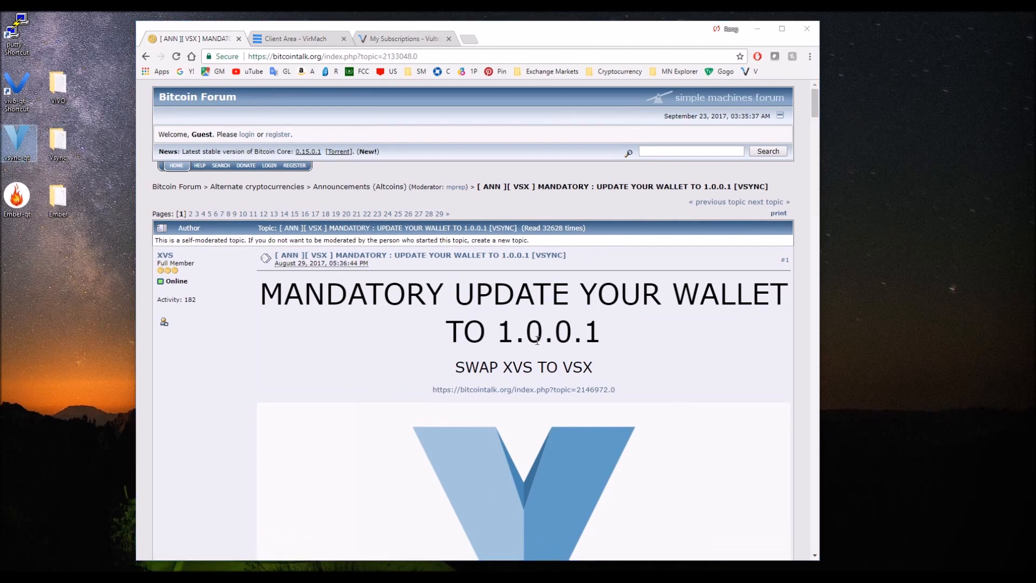
Read the Vsync specifications, PoW and PoS rewards, and Windows masternode tutorial in the announcement thread.
{"action": "scroll", "coordinate": [529, 343], "scroll_direction": "down", "scroll_amount": 5}
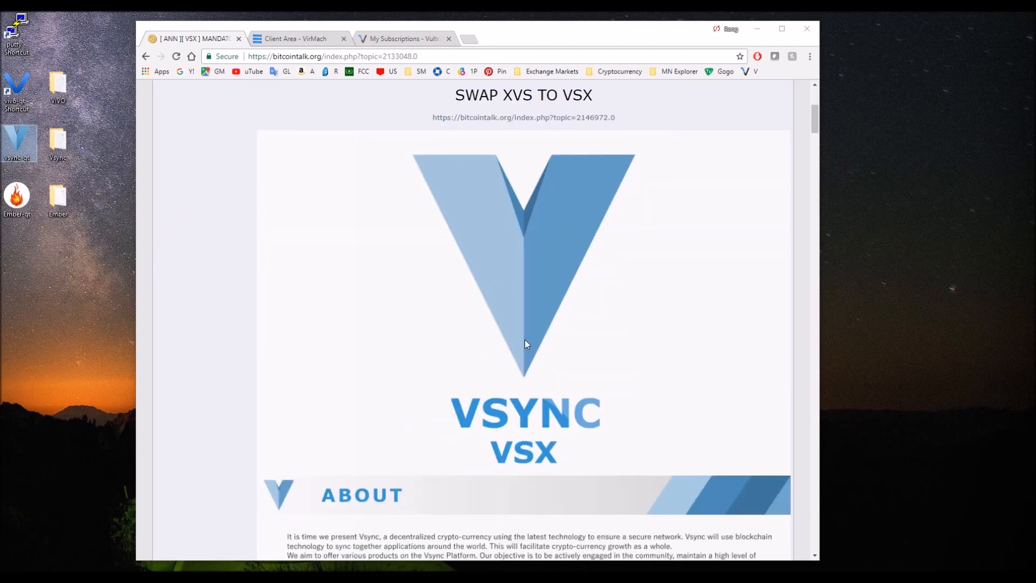
{"action": "scroll", "coordinate": [526, 343], "scroll_direction": "down", "scroll_amount": 1}
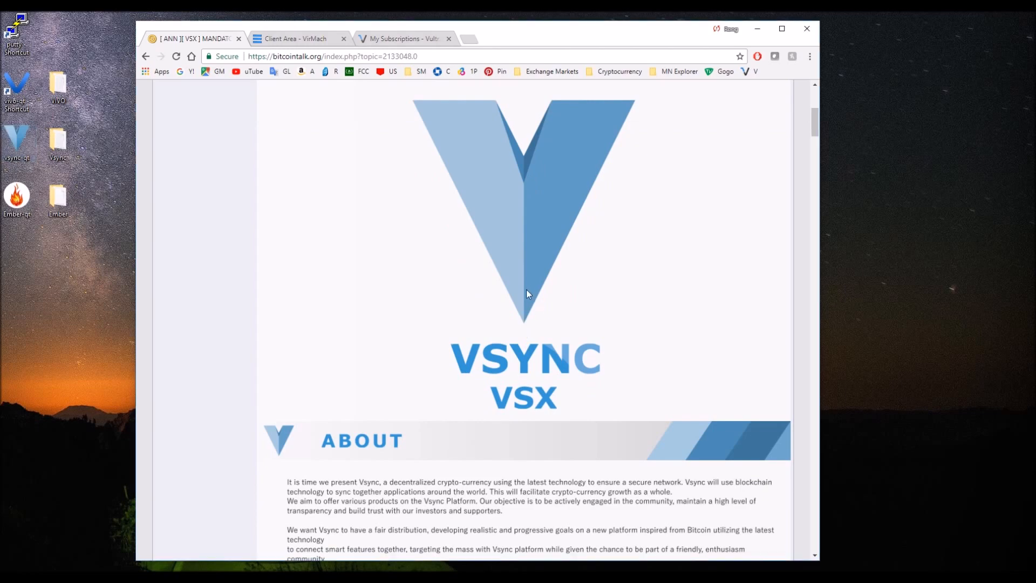
{"action": "scroll", "coordinate": [526, 299], "scroll_direction": "down", "scroll_amount": 2}
{"action": "scroll", "coordinate": [522, 297], "scroll_direction": "down", "scroll_amount": 5}
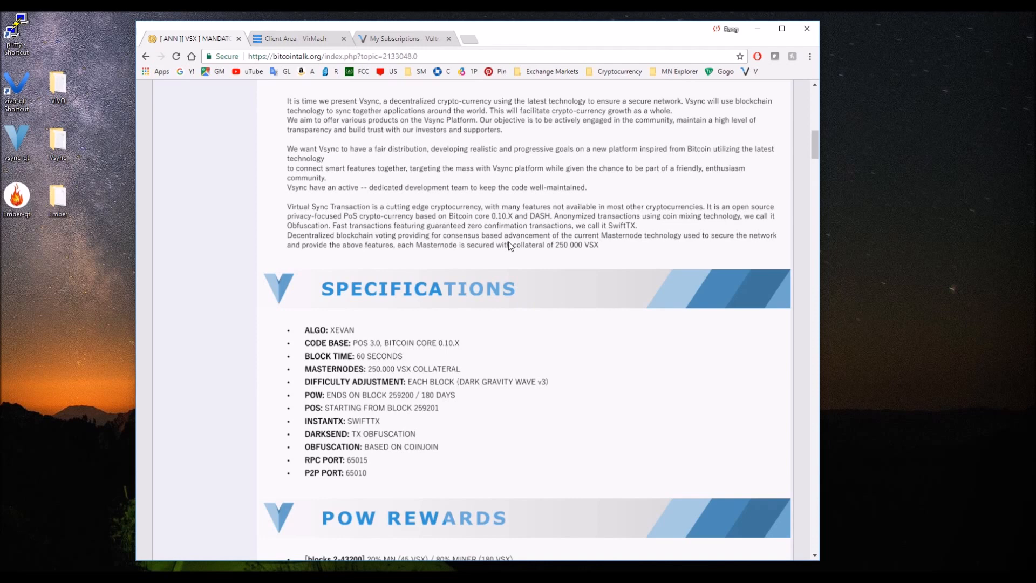
{"action": "scroll", "coordinate": [507, 246], "scroll_direction": "down", "scroll_amount": 2}
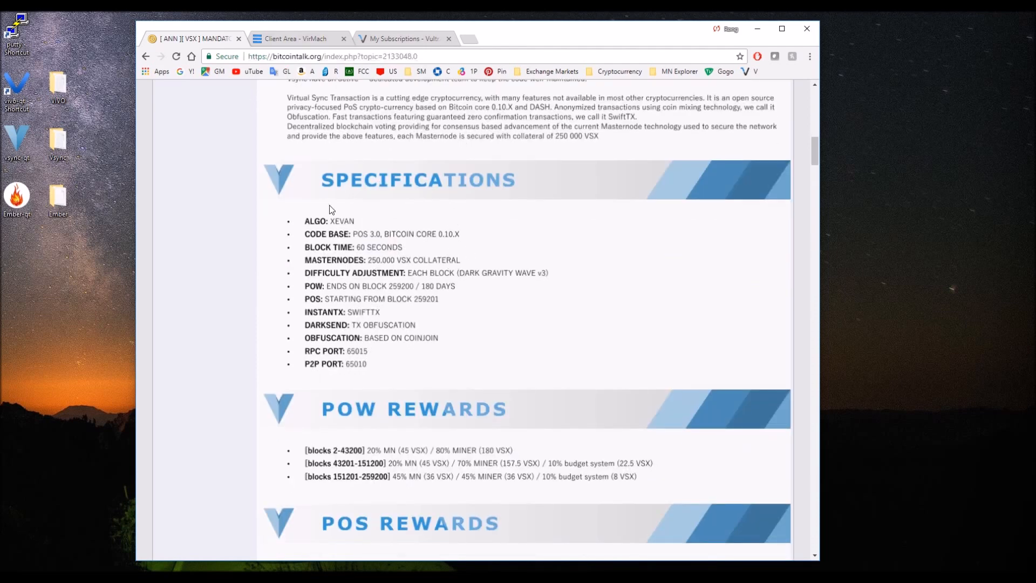
{"action": "scroll", "coordinate": [483, 324], "scroll_direction": "down", "scroll_amount": 3}
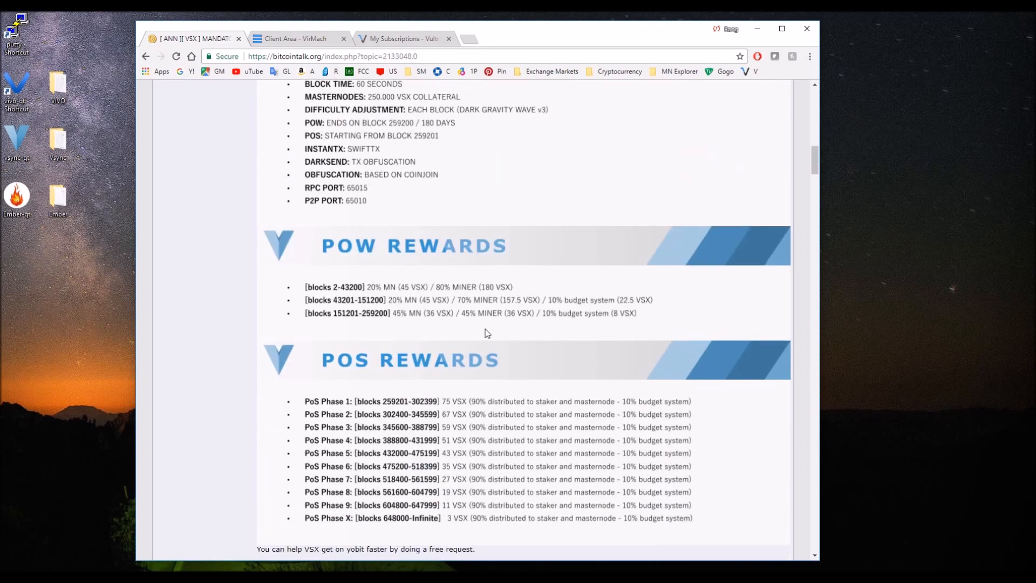
{"action": "scroll", "coordinate": [446, 256], "scroll_direction": "up", "scroll_amount": 1}
{"action": "scroll", "coordinate": [401, 216], "scroll_direction": "down", "scroll_amount": 2}
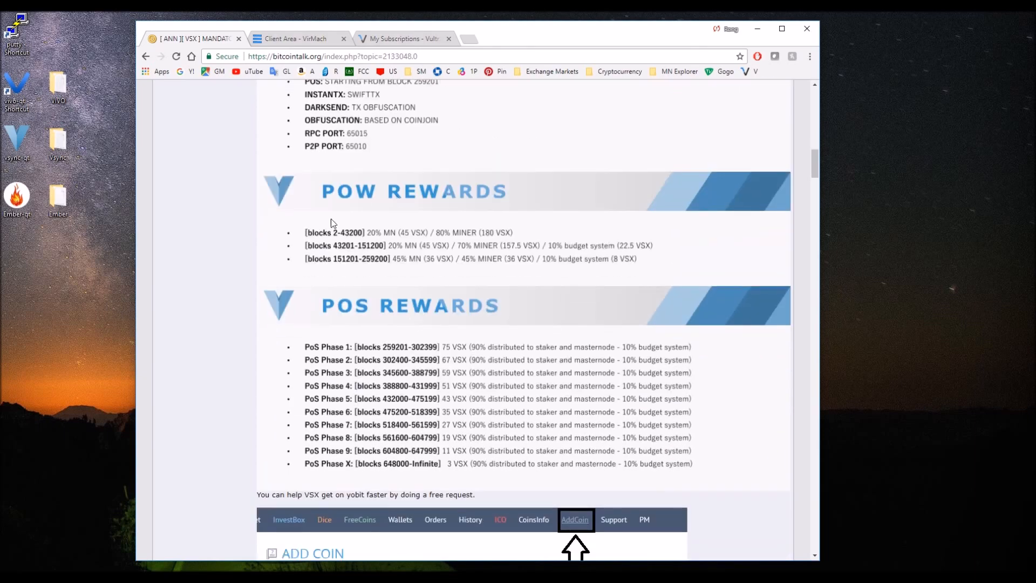
{"action": "scroll", "coordinate": [396, 216], "scroll_direction": "down", "scroll_amount": 10}
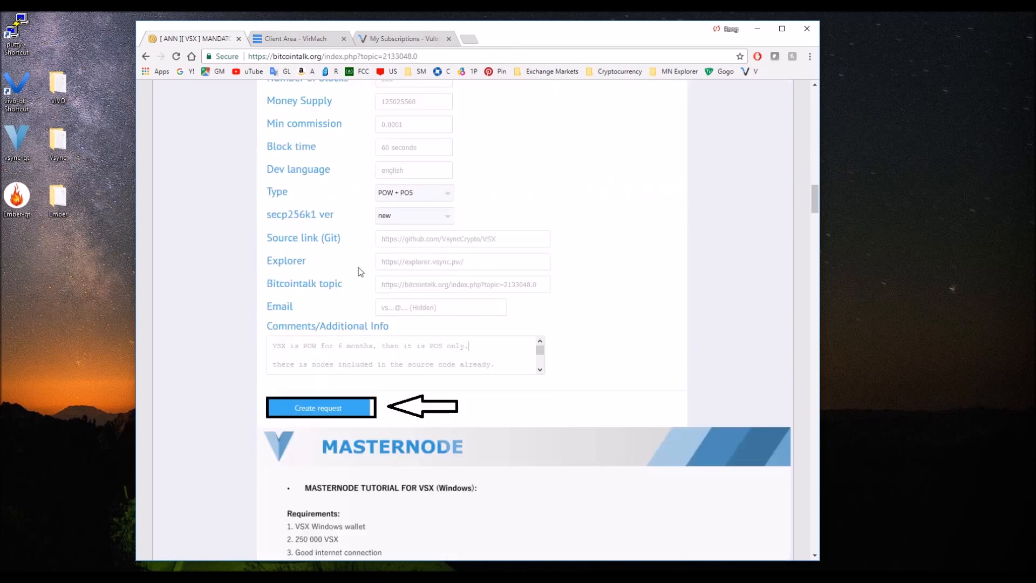
{"action": "scroll", "coordinate": [303, 292], "scroll_direction": "down", "scroll_amount": 4}
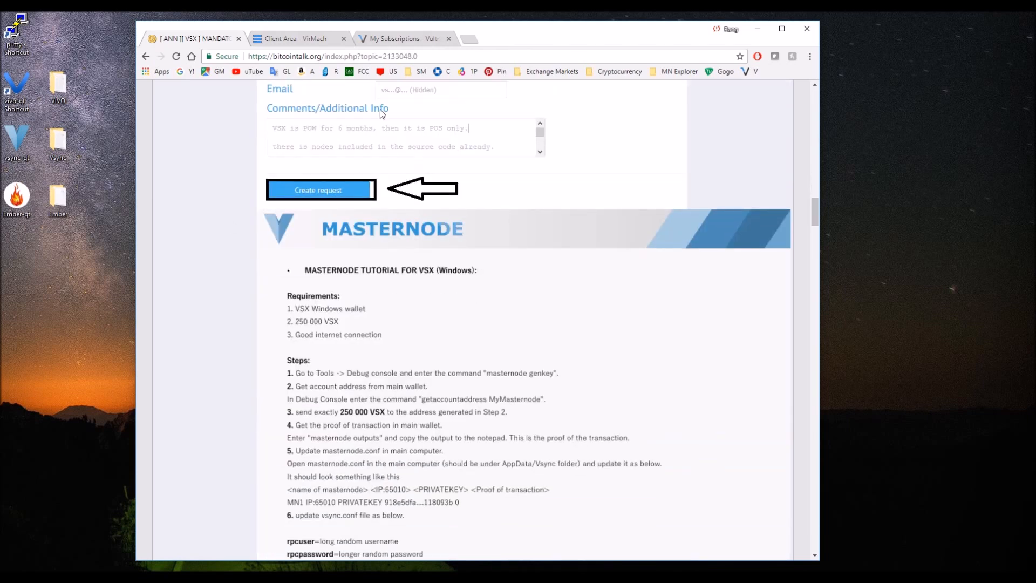
{"action": "scroll", "coordinate": [381, 112], "scroll_direction": "down", "scroll_amount": 2}
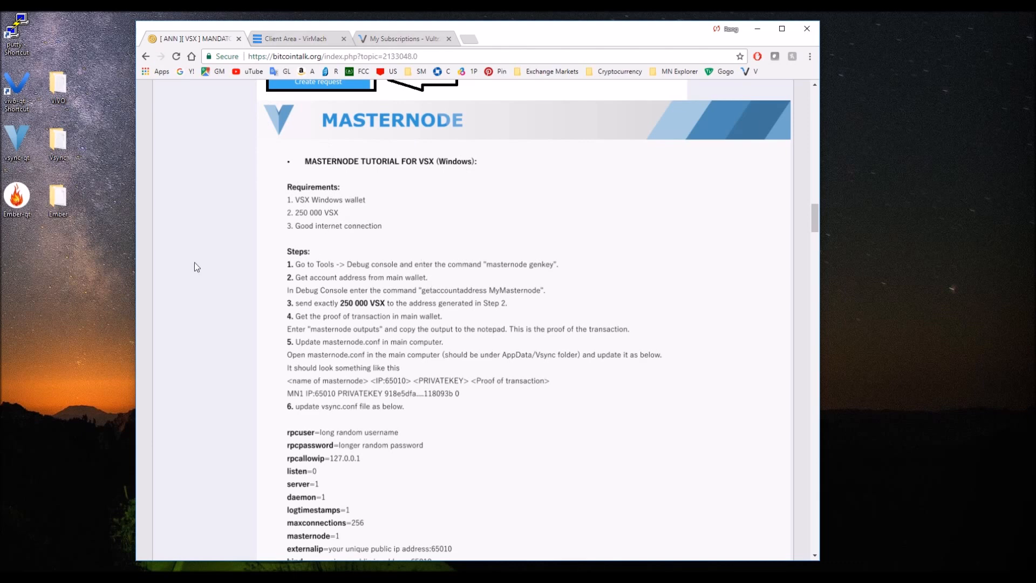
Switch to the Vsync Core wallet and run getaccountaddress MasterN2 in the debug console.
{"action": "key", "text": "alt+Tab"}
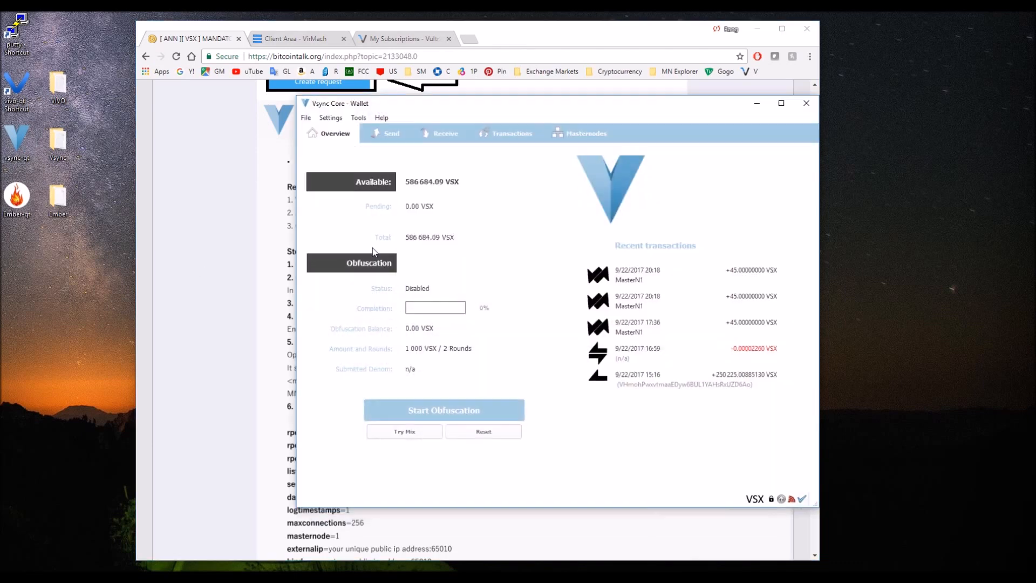
{"action": "left_click_drag", "start_coordinate": [523, 116], "coordinate": [438, 117]}
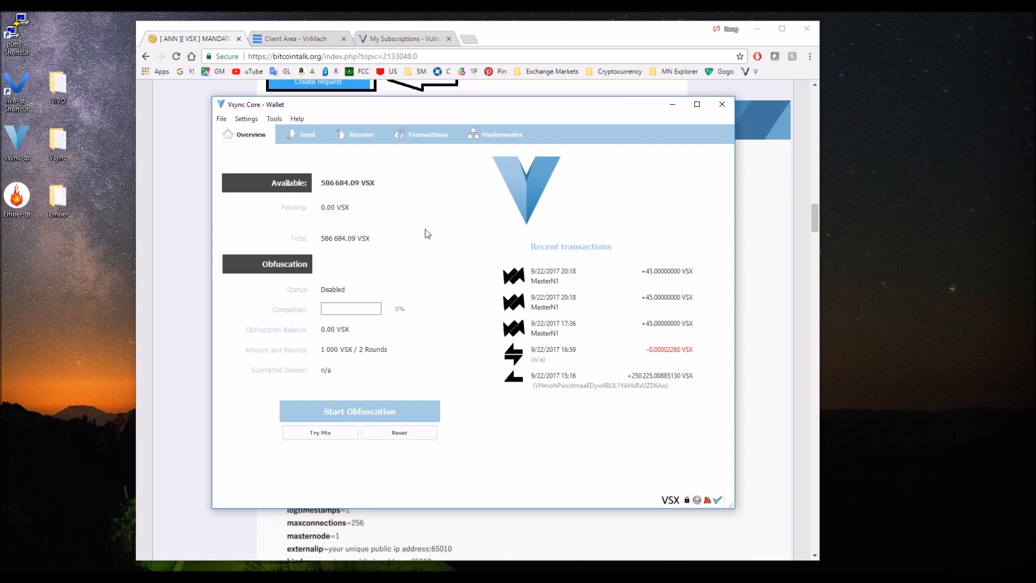
{"action": "left_click", "coordinate": [275, 119]}
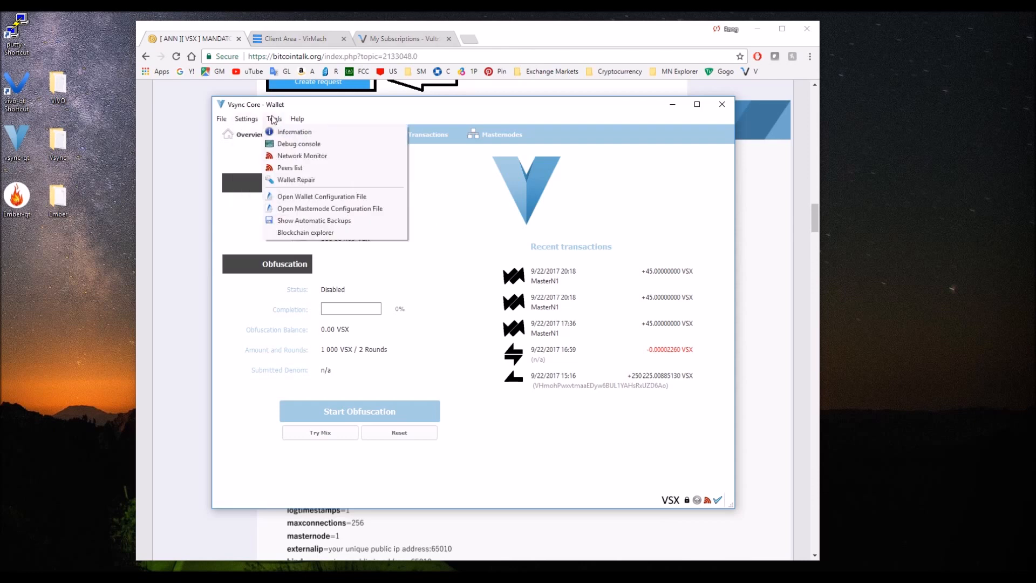
{"action": "left_click", "coordinate": [298, 144]}
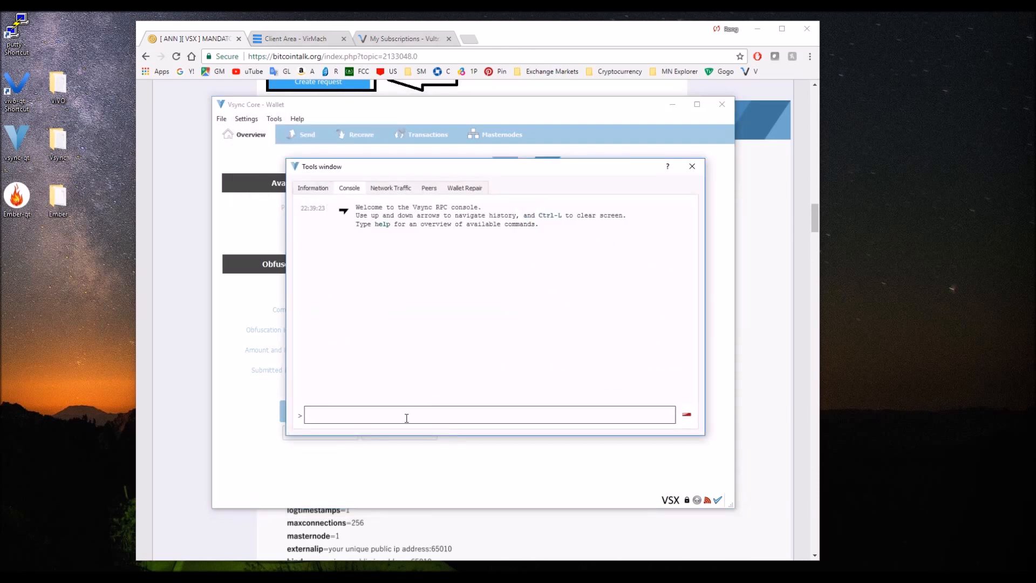
{"action": "type", "text": "getaccountaddress MasterN2"}
{"action": "key", "text": "Return"}
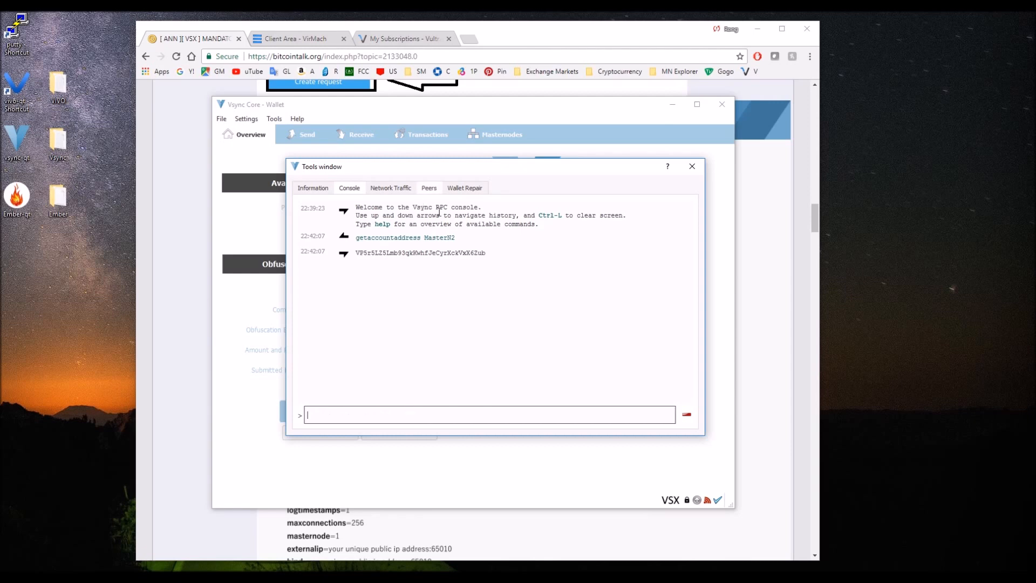
Copy the generated MasterN2 address into the Collateral Address line of the Notepad notes.
{"action": "left_click_drag", "start_coordinate": [486, 251], "coordinate": [354, 253]}
{"action": "key", "text": "ctrl+c"}
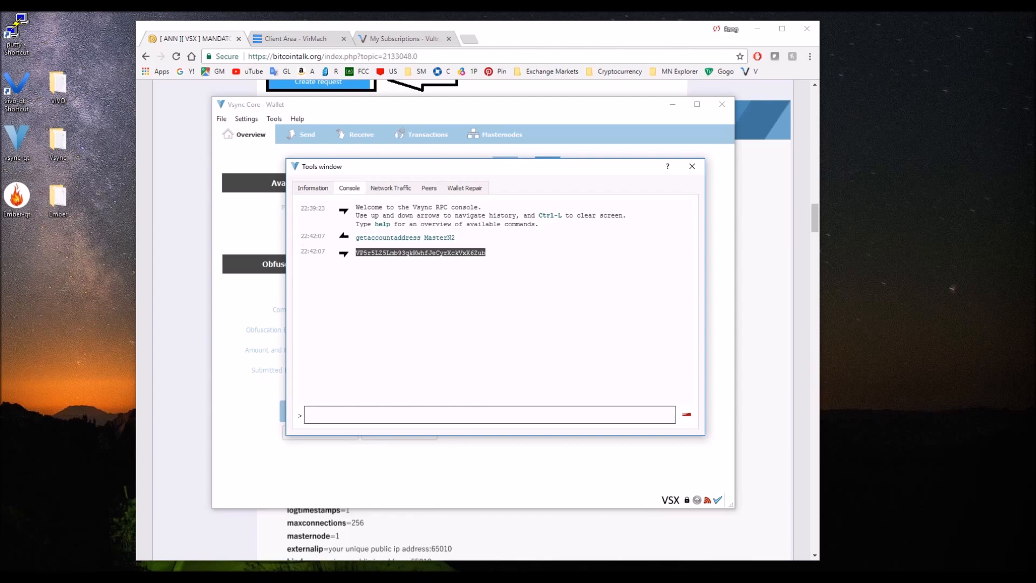
{"action": "key", "text": "alt+Tab"}
{"action": "left_click", "coordinate": [123, 177]}
{"action": "left_click_drag", "start_coordinate": [325, 183], "coordinate": [177, 190]}
{"action": "key", "text": "ctrl+v"}
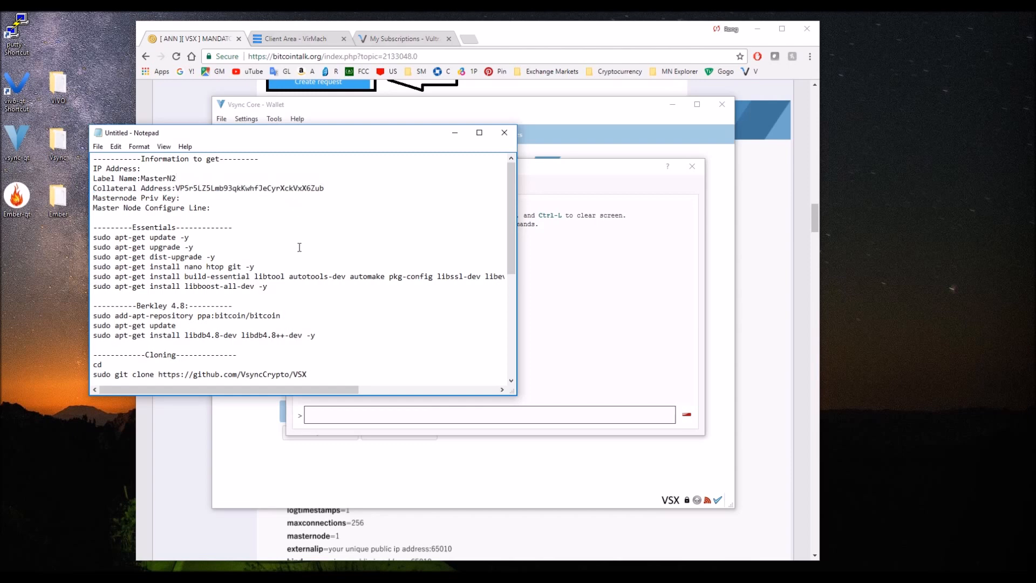
{"action": "scroll", "coordinate": [398, 289], "scroll_direction": "down", "scroll_amount": 4}
{"action": "scroll", "coordinate": [353, 289], "scroll_direction": "up", "scroll_amount": 4}
{"action": "left_click", "coordinate": [141, 178]}
{"action": "left_click", "coordinate": [505, 132]}
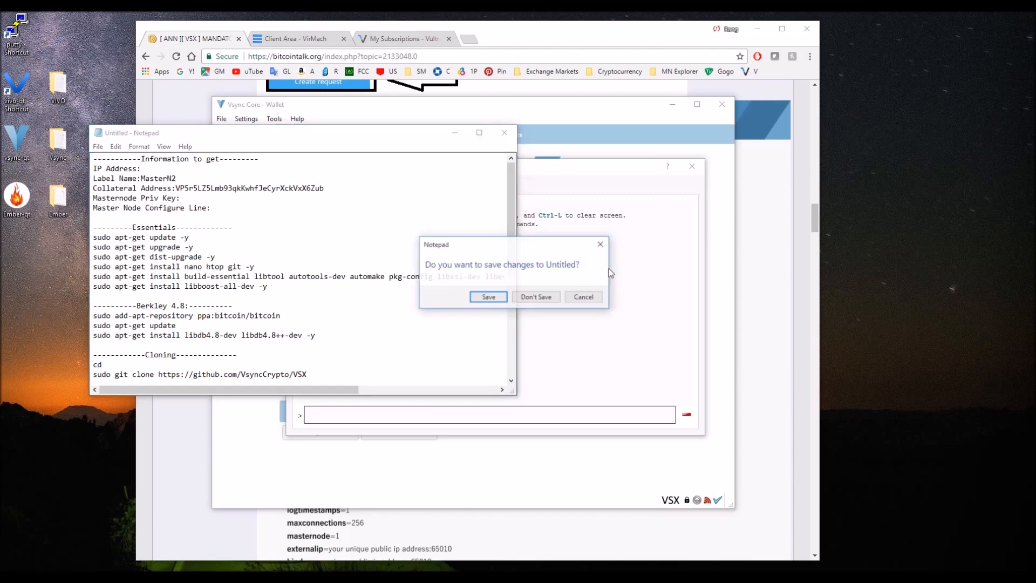
{"action": "left_click", "coordinate": [583, 297]}
{"action": "key", "text": "ctrl+s"}
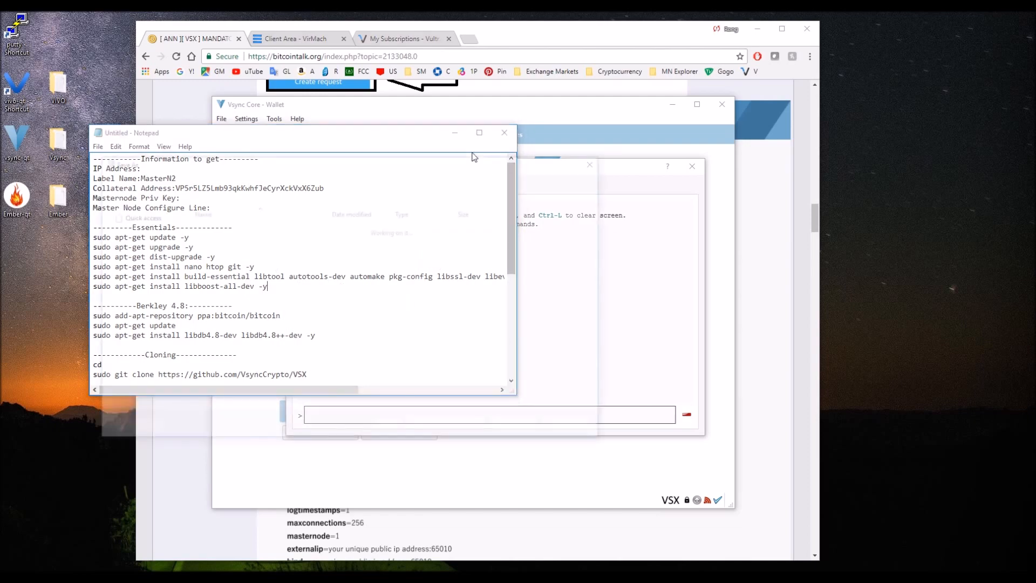
{"action": "left_click", "coordinate": [597, 161]}
Minimize the Notepad notes and close the wallet's debug console window.
{"action": "left_click", "coordinate": [455, 132]}
{"action": "left_click", "coordinate": [458, 313]}
{"action": "left_click", "coordinate": [691, 166]}
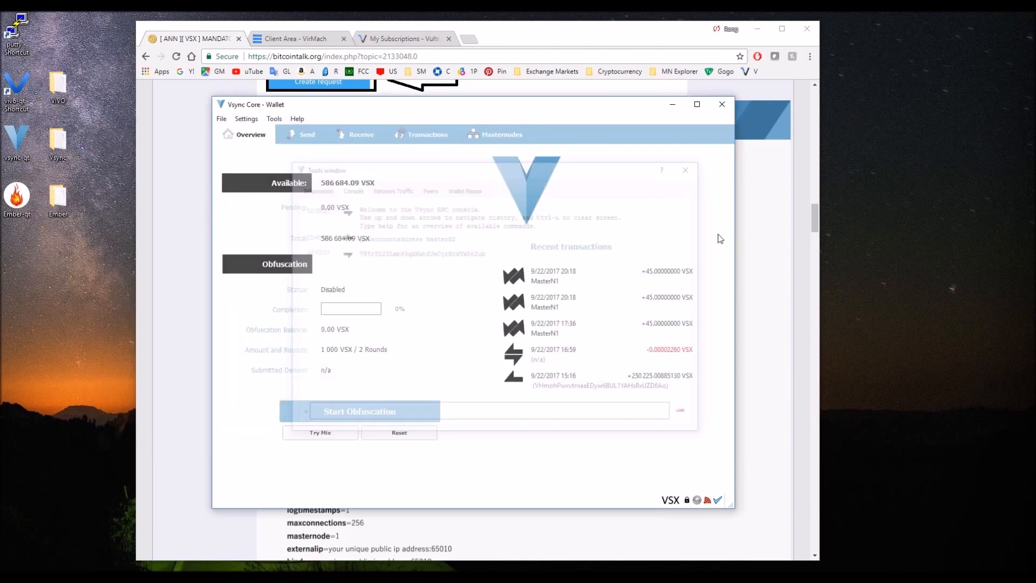
Examine the wallet's available coin inputs for a send transaction and dismiss the coin selection.
{"action": "left_click", "coordinate": [304, 134]}
{"action": "left_click", "coordinate": [250, 136]}
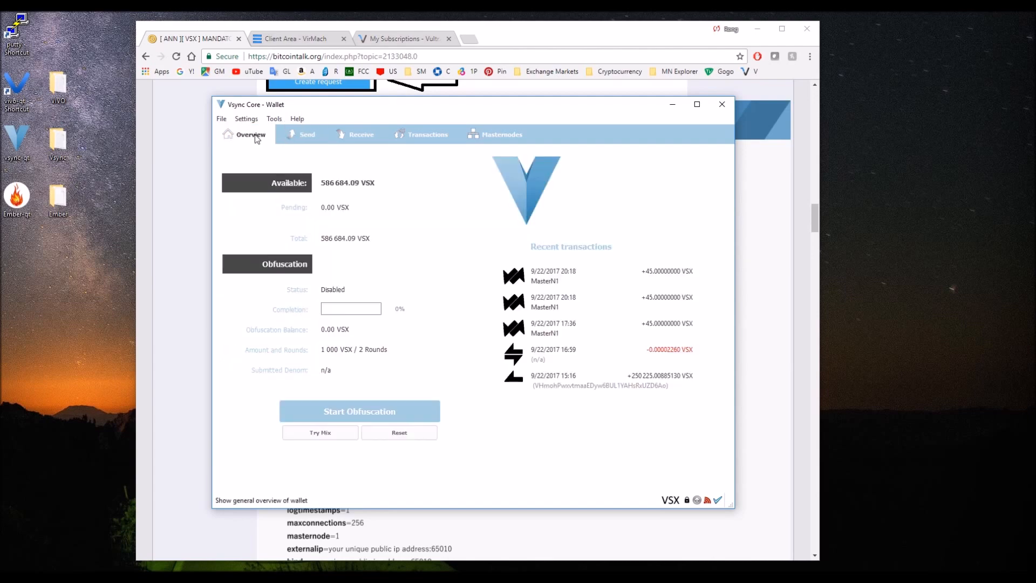
{"action": "left_click", "coordinate": [302, 137]}
{"action": "left_click", "coordinate": [255, 182]}
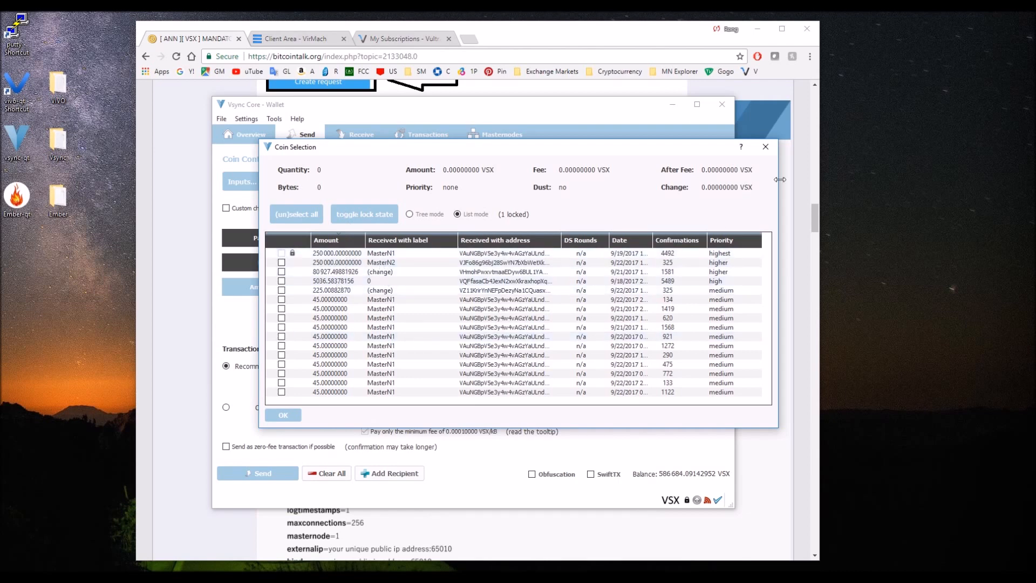
{"action": "left_click", "coordinate": [765, 147]}
Fill in a payment of 250000 VSX to the copied MasterN2 collateral address, and cancel the send confirmation.
{"action": "left_click", "coordinate": [340, 242]}
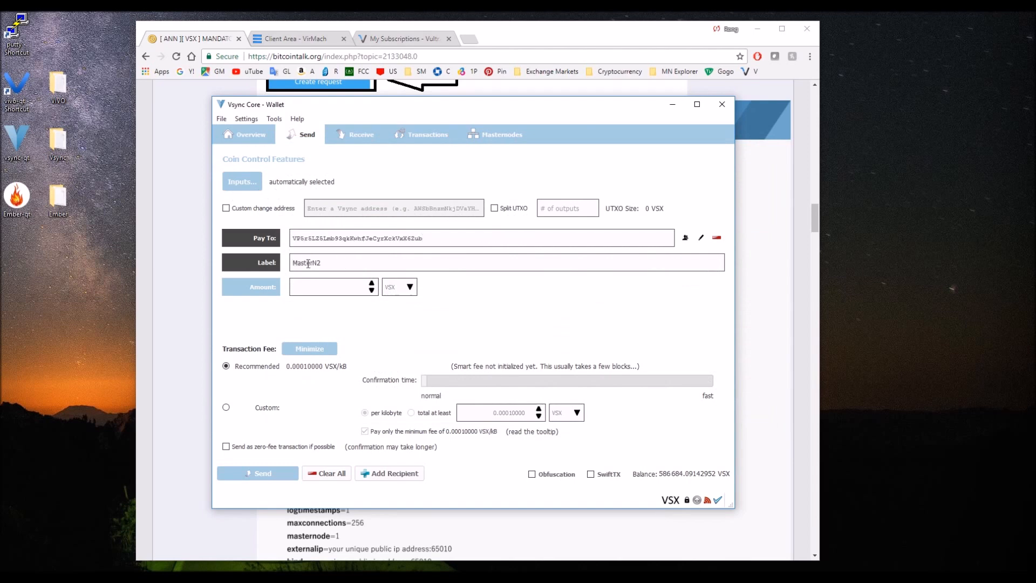
{"action": "left_click_drag", "start_coordinate": [321, 263], "coordinate": [285, 267]}
{"action": "left_click", "coordinate": [313, 285]}
{"action": "left_click", "coordinate": [268, 478]}
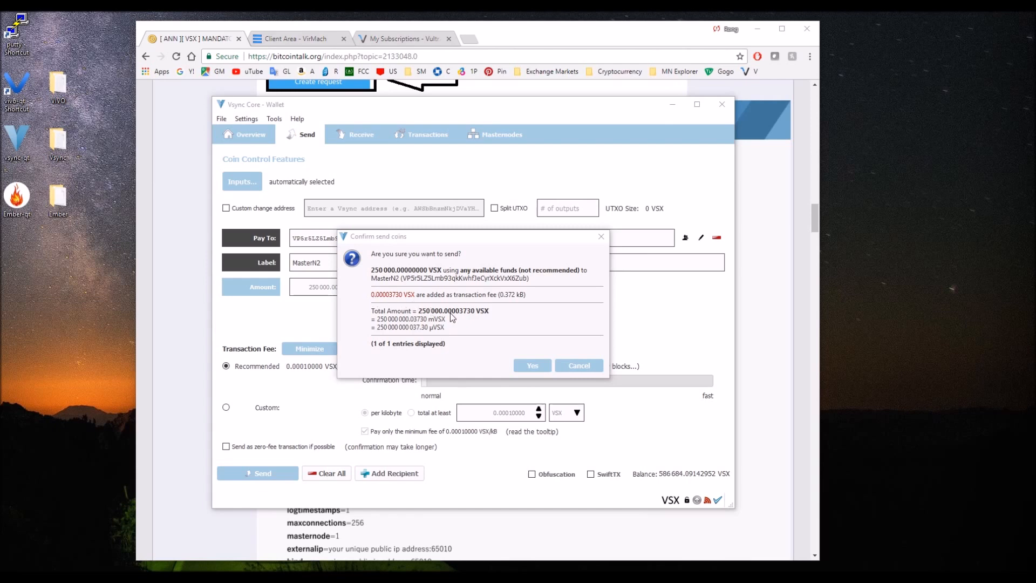
{"action": "left_click", "coordinate": [595, 366]}
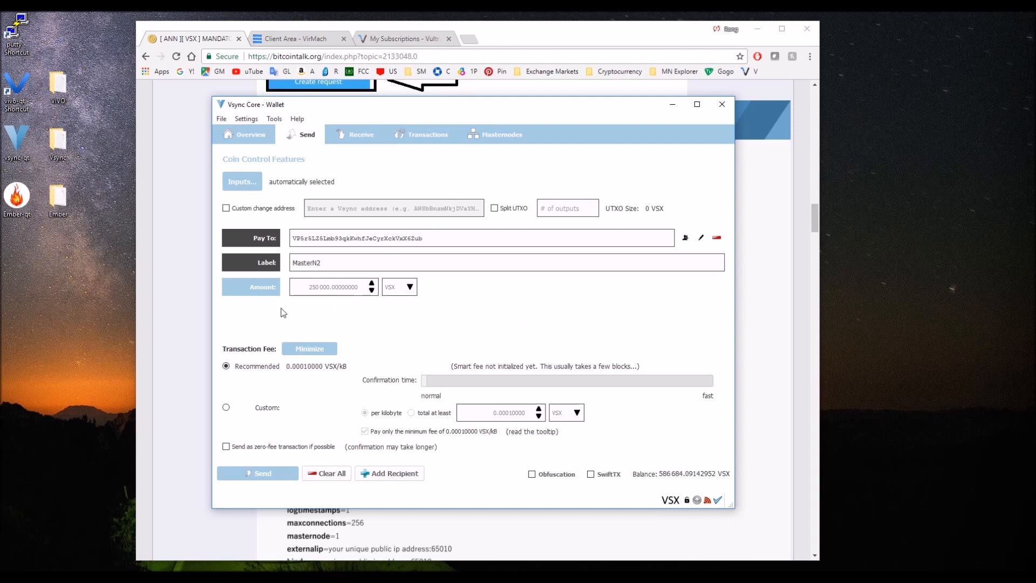
Switch to the browser and view the VirMach client area and the Vultr servers page.
{"action": "left_click", "coordinate": [183, 299]}
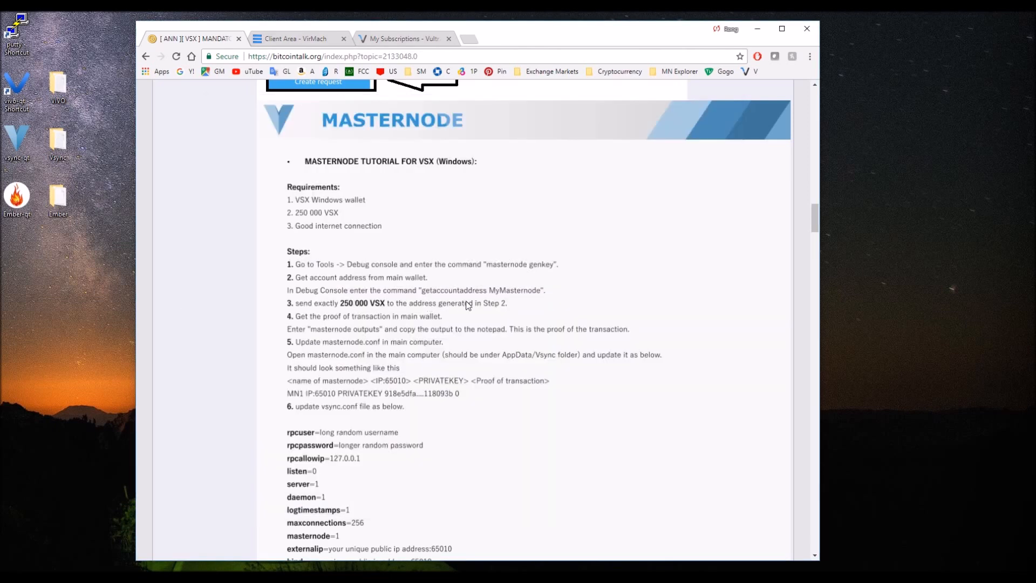
{"action": "left_click", "coordinate": [288, 38]}
{"action": "left_click", "coordinate": [401, 37]}
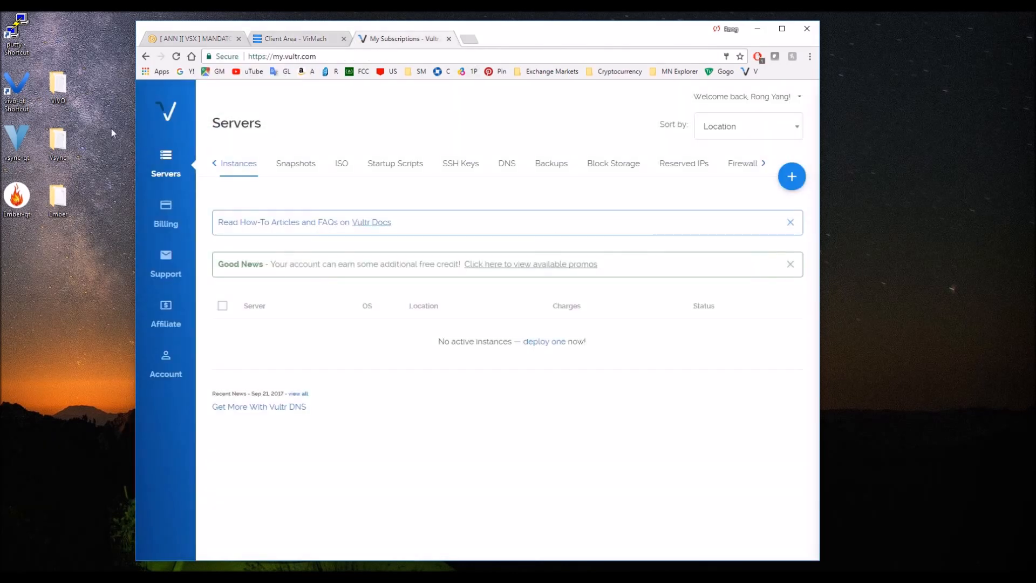
Open VirMach's service order page and review the KVM & SSD Windows VPS plans, especially the RAM of SSD2G.
{"action": "left_click", "coordinate": [285, 41]}
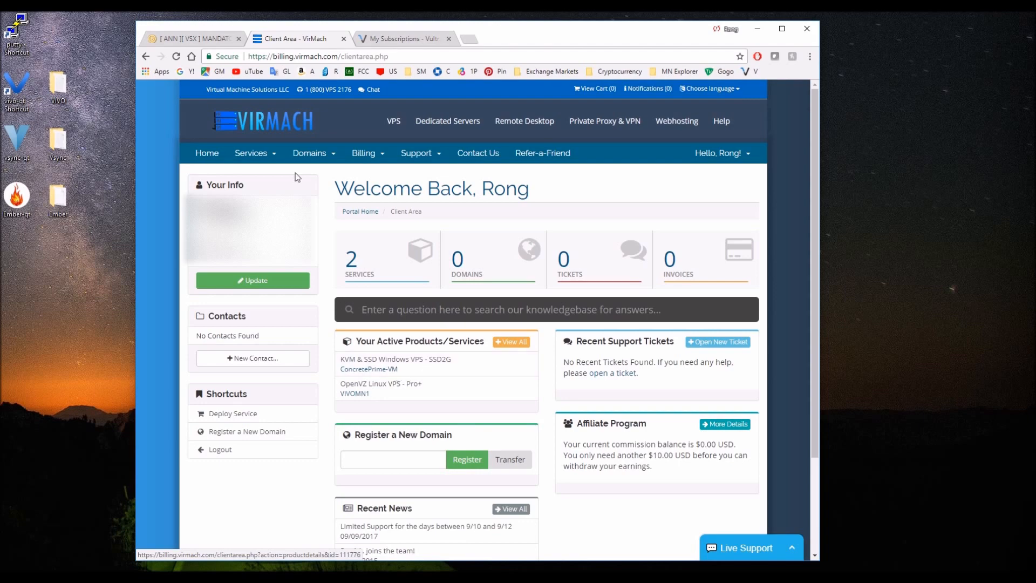
{"action": "left_click", "coordinate": [249, 155]}
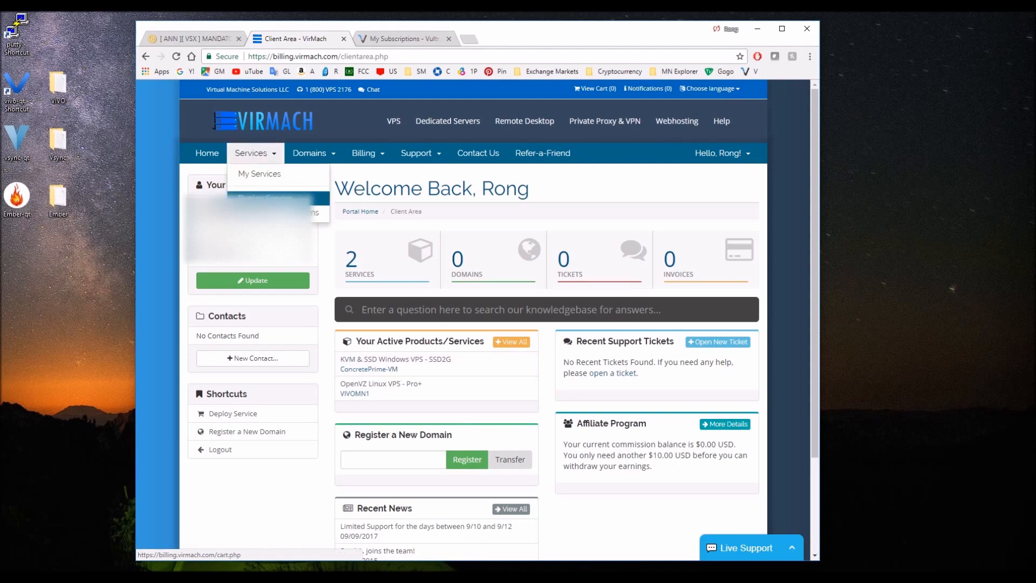
{"action": "left_click", "coordinate": [270, 198]}
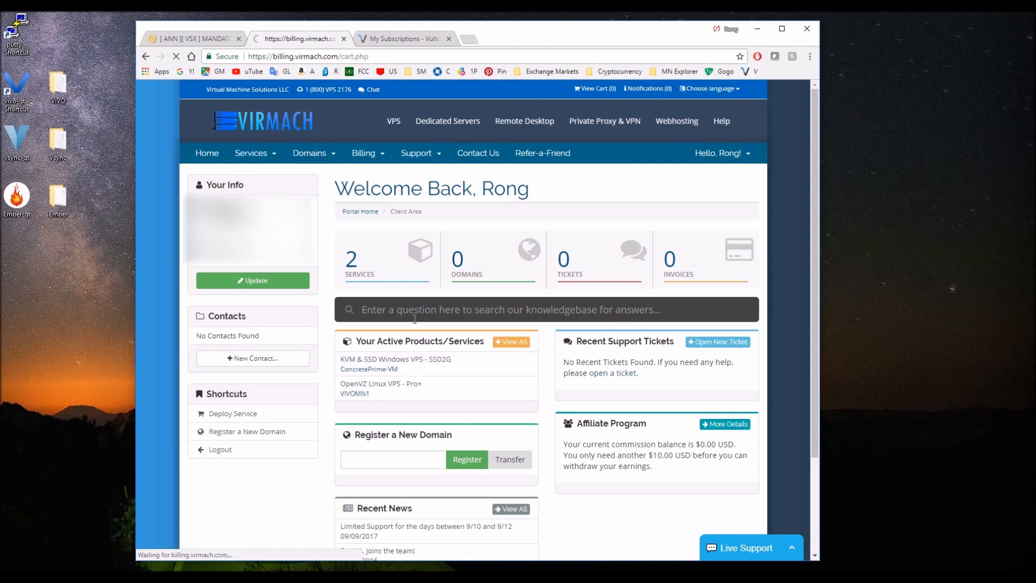
{"action": "scroll", "coordinate": [411, 286], "scroll_direction": "down", "scroll_amount": 5}
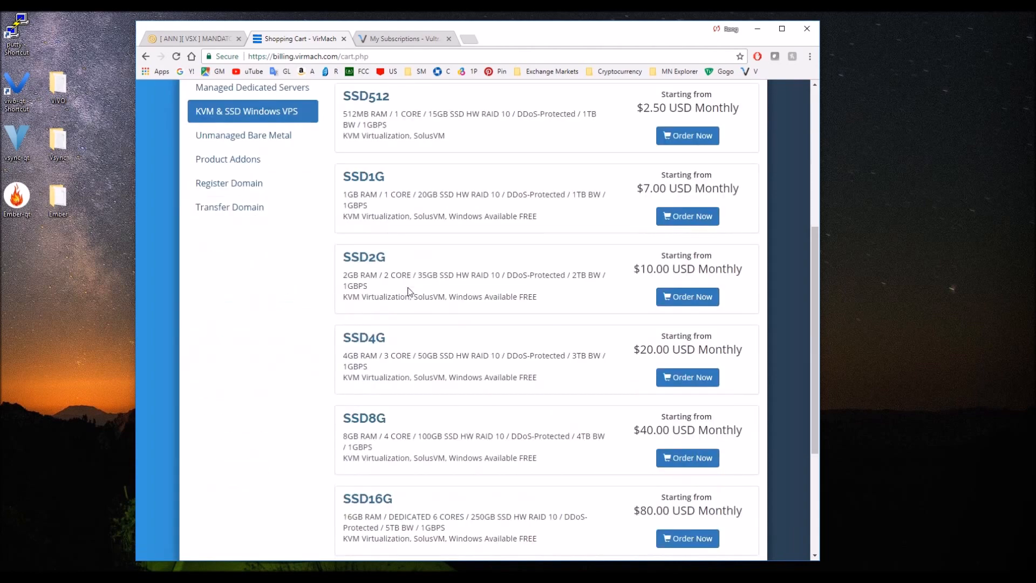
{"action": "scroll", "coordinate": [377, 299], "scroll_direction": "up", "scroll_amount": 1}
{"action": "scroll", "coordinate": [392, 345], "scroll_direction": "down", "scroll_amount": 1}
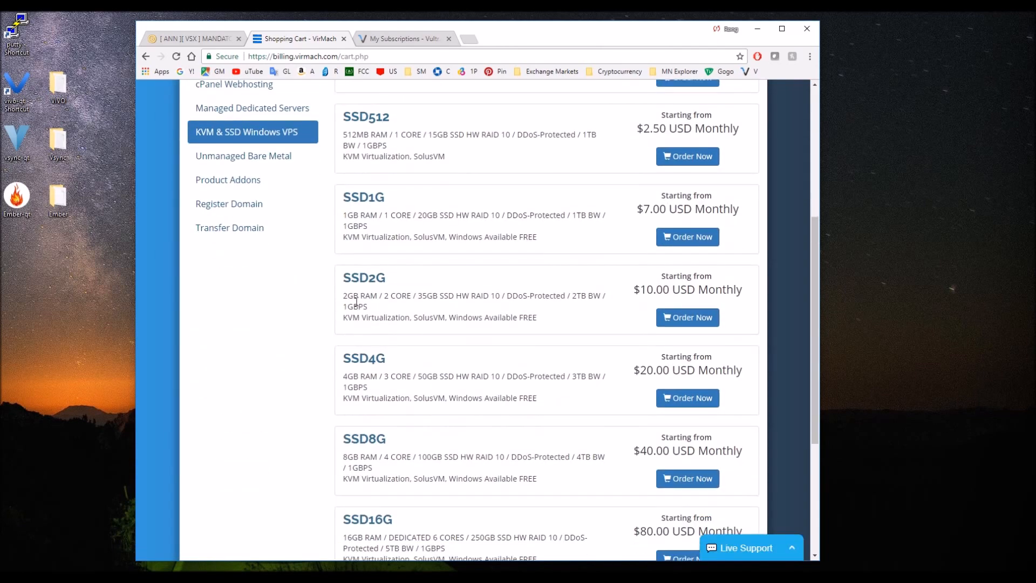
{"action": "left_click_drag", "start_coordinate": [348, 295], "coordinate": [371, 296]}
{"action": "left_click", "coordinate": [448, 313]}
Switch to the Vultr page, start deploying a new server instance, and choose Chicago as its location.
{"action": "left_click", "coordinate": [396, 39]}
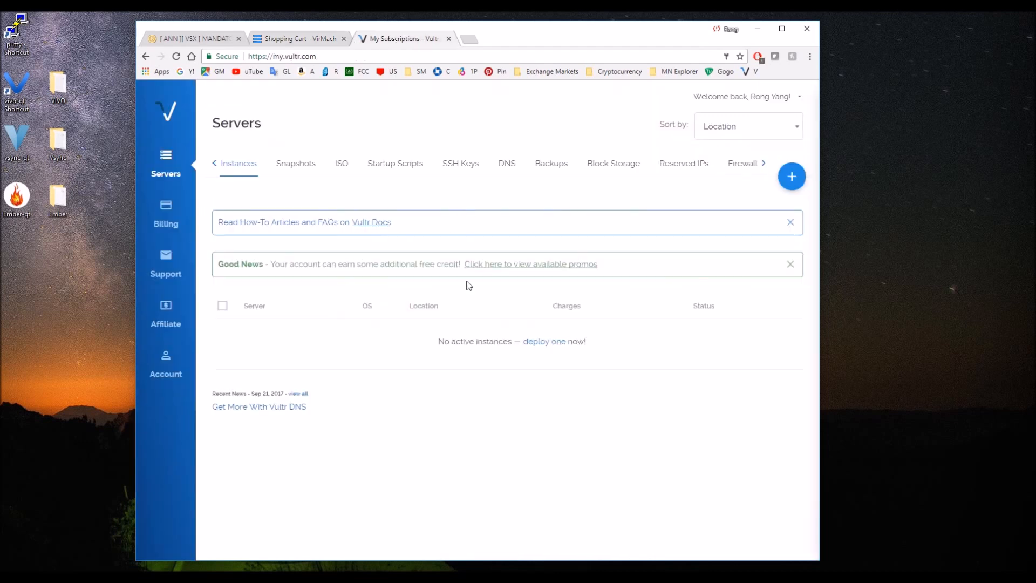
{"action": "left_click", "coordinate": [169, 164]}
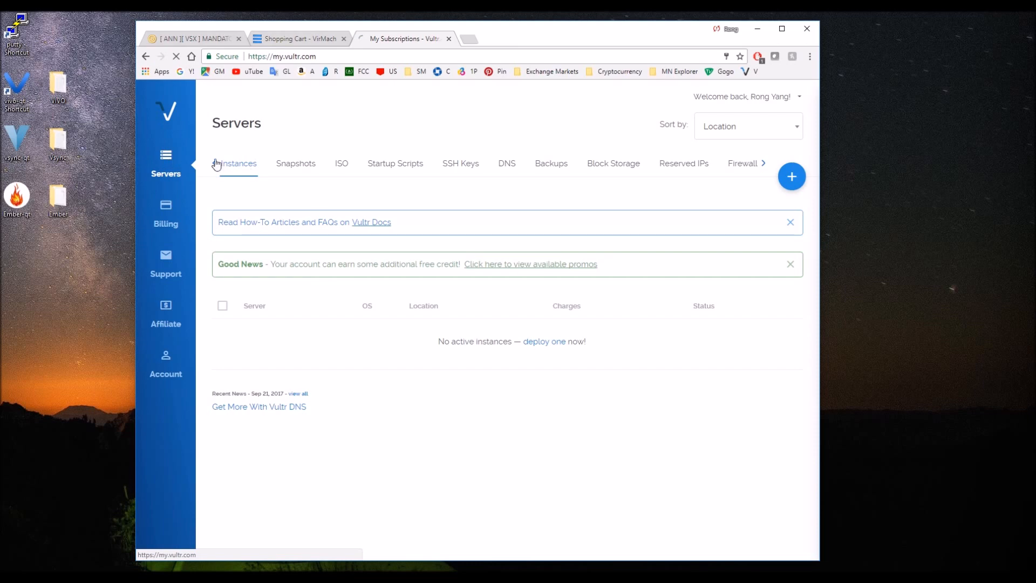
{"action": "left_click", "coordinate": [543, 343]}
{"action": "scroll", "coordinate": [516, 261], "scroll_direction": "down", "scroll_amount": 2}
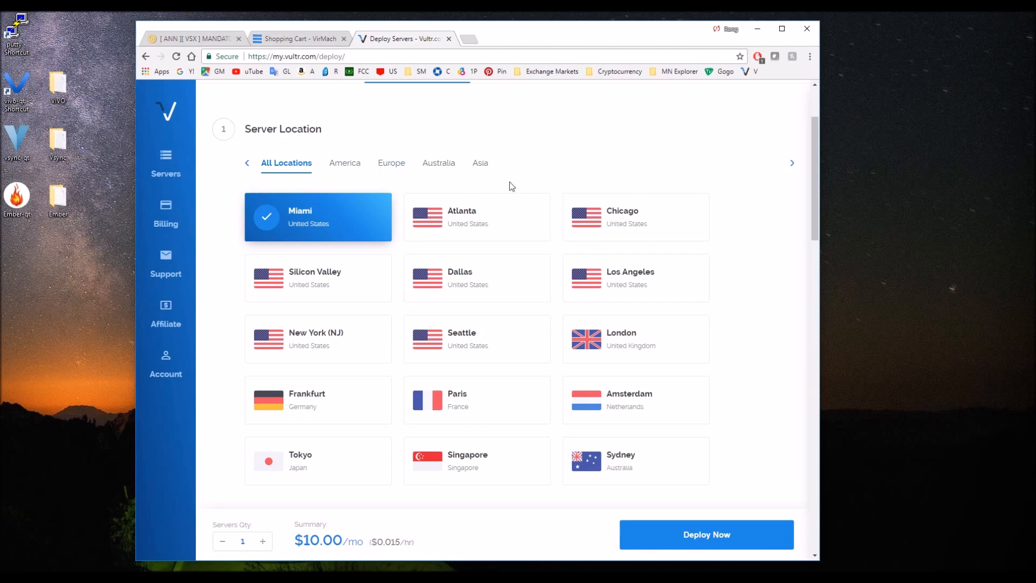
{"action": "left_click", "coordinate": [595, 211]}
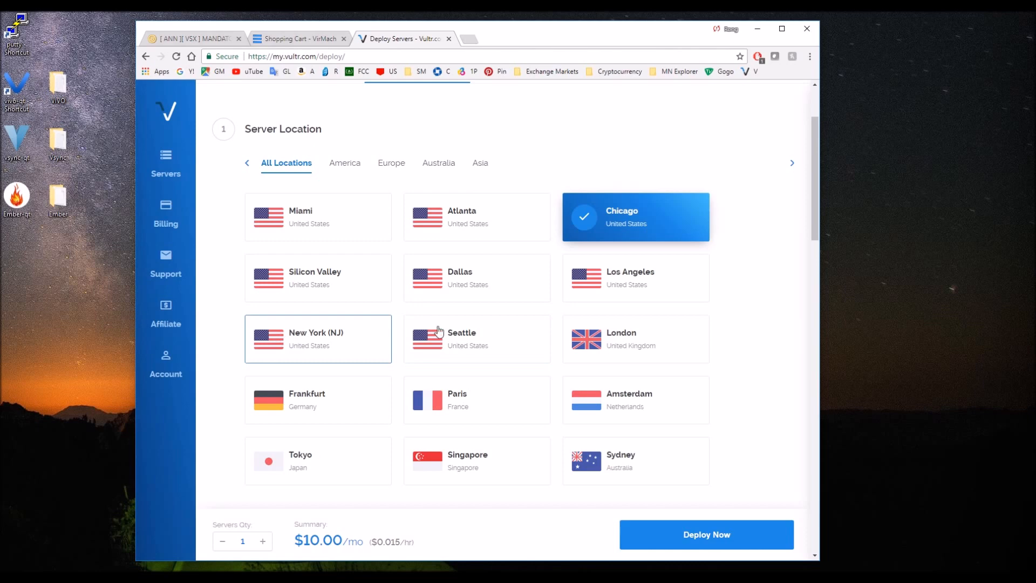
Choose the 64-bit Windows 2016 x64 operating system as the new instance's server type.
{"action": "scroll", "coordinate": [705, 316], "scroll_direction": "down", "scroll_amount": 4}
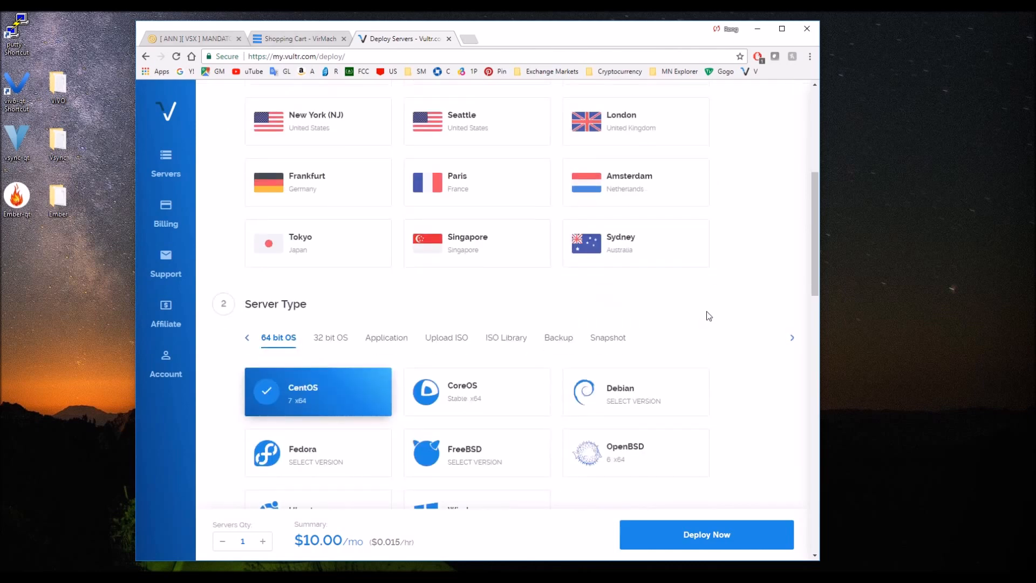
{"action": "scroll", "coordinate": [694, 323], "scroll_direction": "down", "scroll_amount": 2}
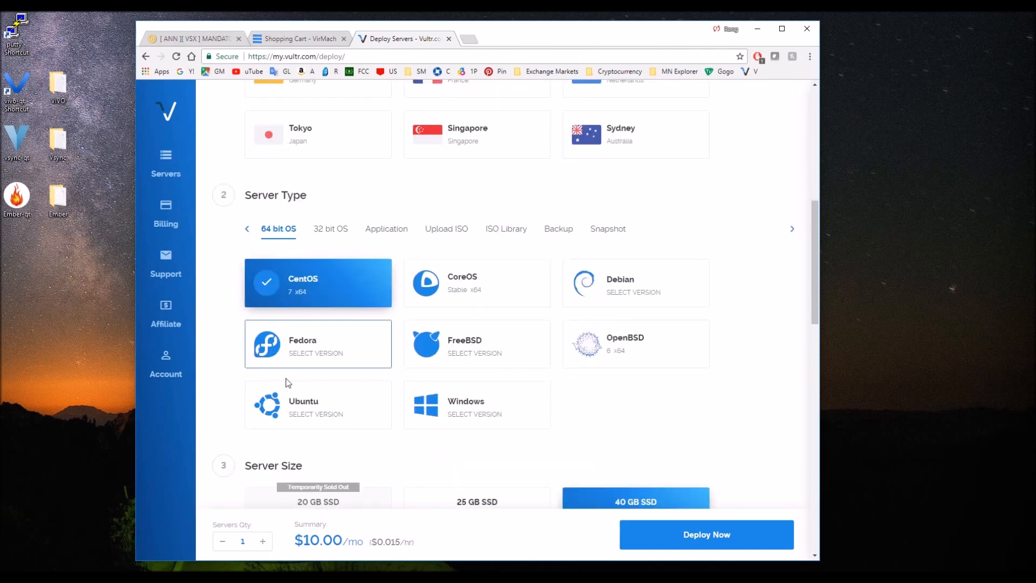
{"action": "left_click", "coordinate": [464, 406]}
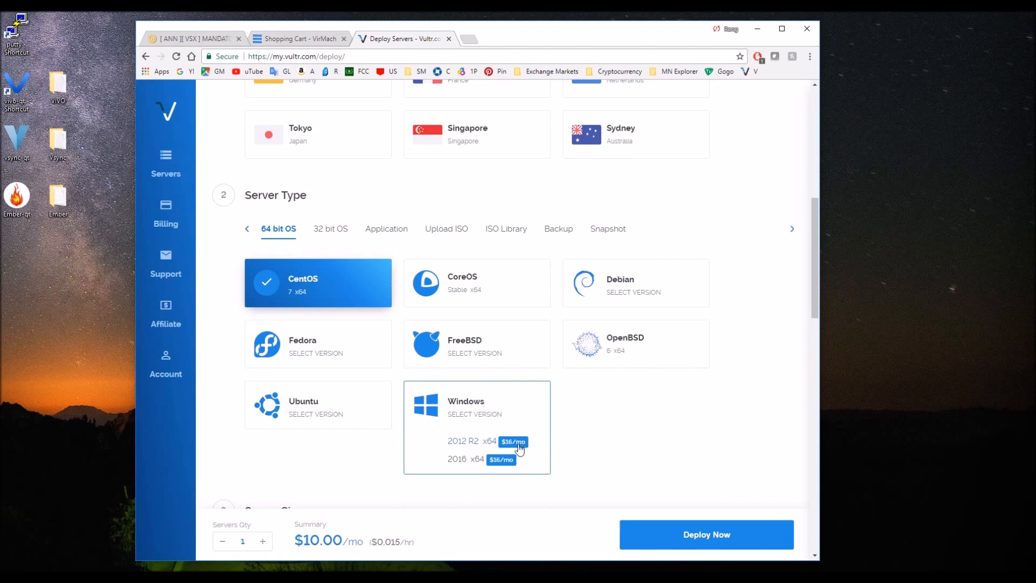
{"action": "left_click", "coordinate": [494, 461]}
{"action": "scroll", "coordinate": [497, 262], "scroll_direction": "down", "scroll_amount": 4}
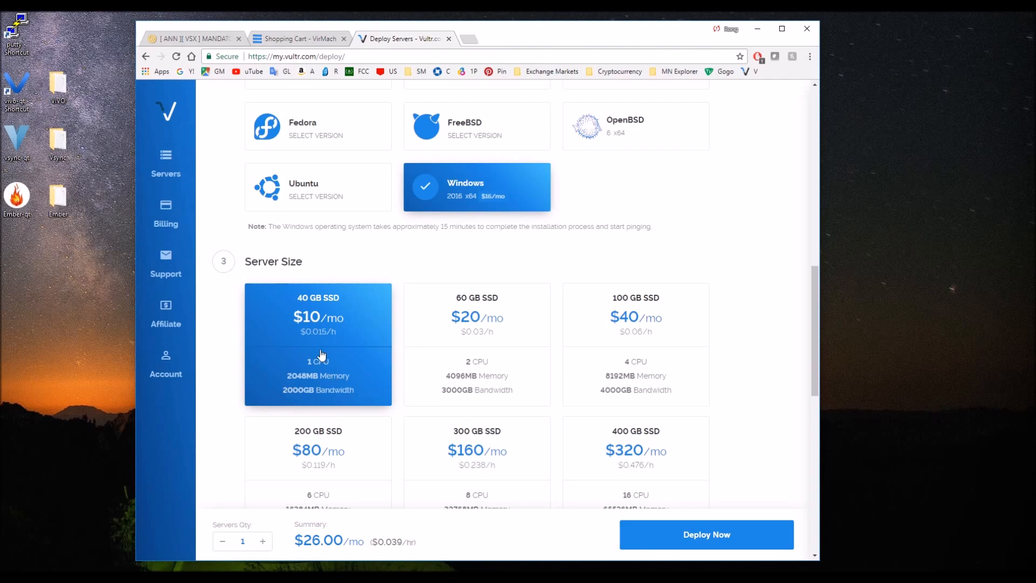
Review the Vultr instance's server sizes, additional features, hostname fields and chosen Windows server type.
{"action": "scroll", "coordinate": [306, 362], "scroll_direction": "down", "scroll_amount": 2}
{"action": "scroll", "coordinate": [239, 361], "scroll_direction": "down", "scroll_amount": 7}
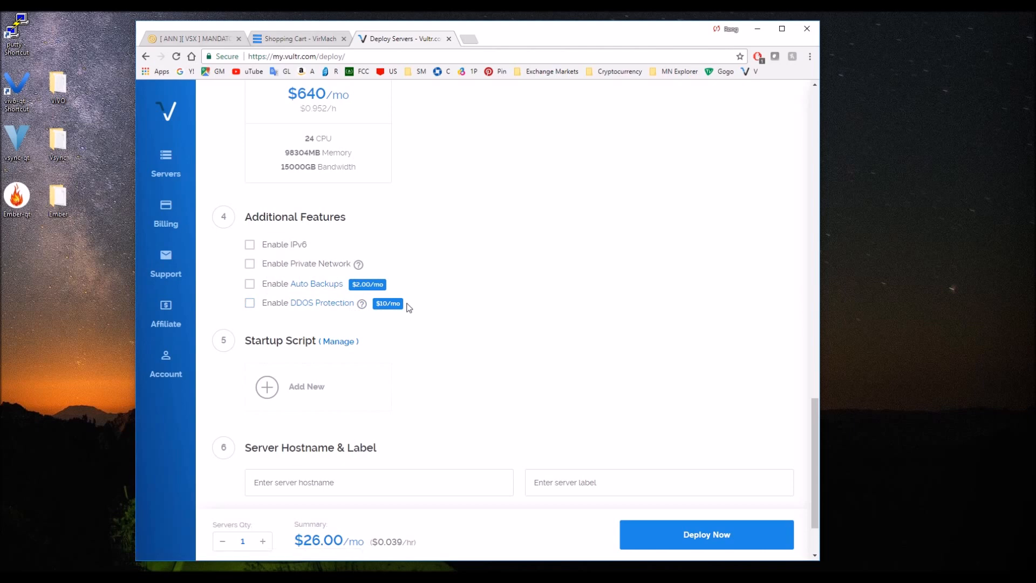
{"action": "scroll", "coordinate": [408, 321], "scroll_direction": "down", "scroll_amount": 2}
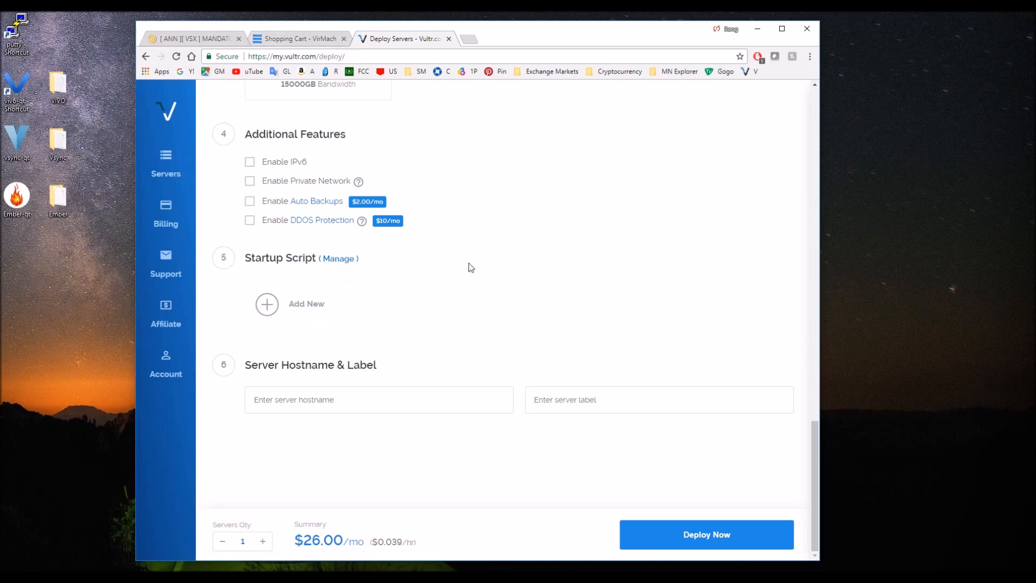
{"action": "scroll", "coordinate": [474, 268], "scroll_direction": "up", "scroll_amount": 20}
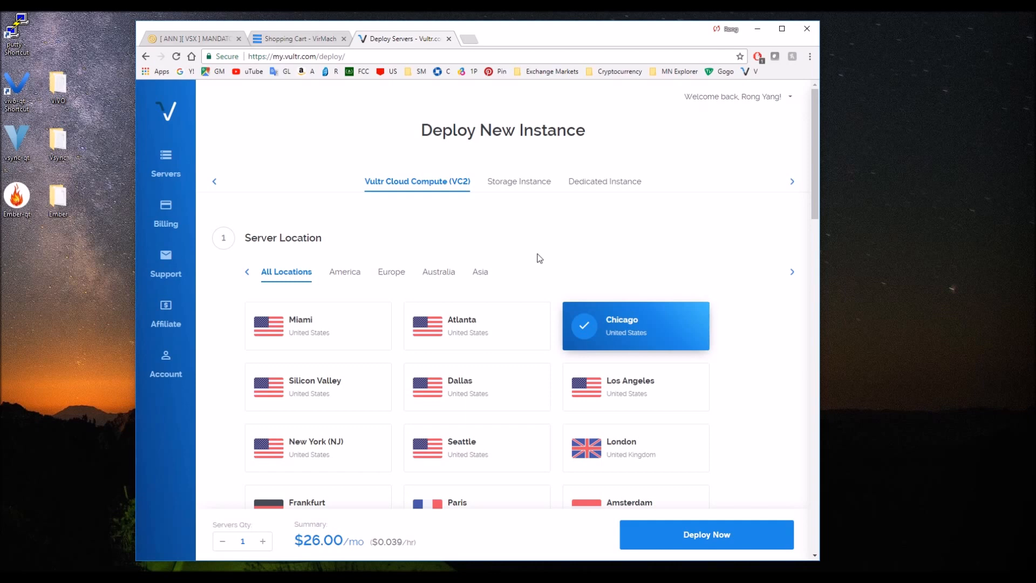
{"action": "scroll", "coordinate": [539, 258], "scroll_direction": "down", "scroll_amount": 4}
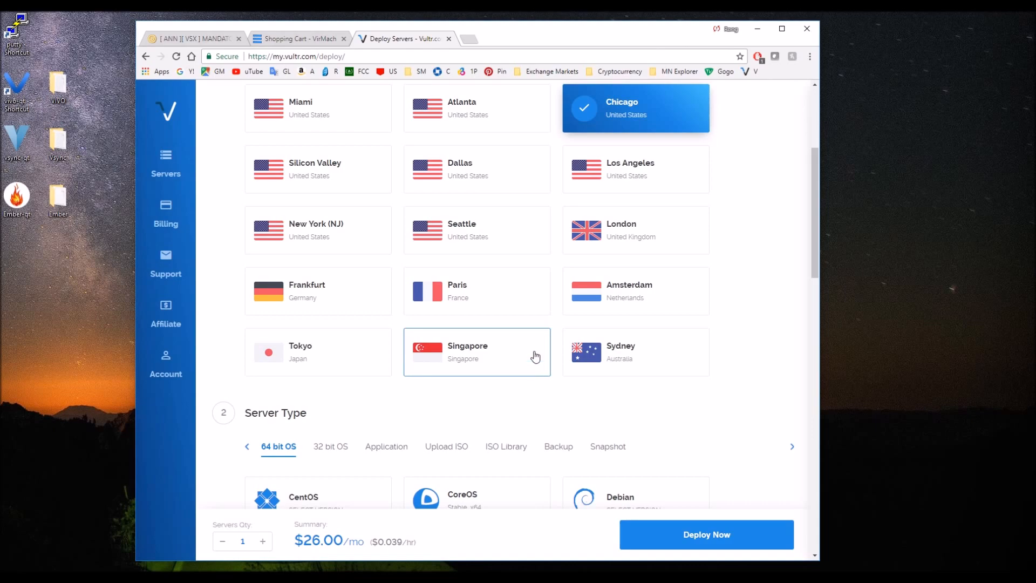
{"action": "scroll", "coordinate": [535, 356], "scroll_direction": "down", "scroll_amount": 5}
{"action": "scroll", "coordinate": [535, 356], "scroll_direction": "down", "scroll_amount": 12}
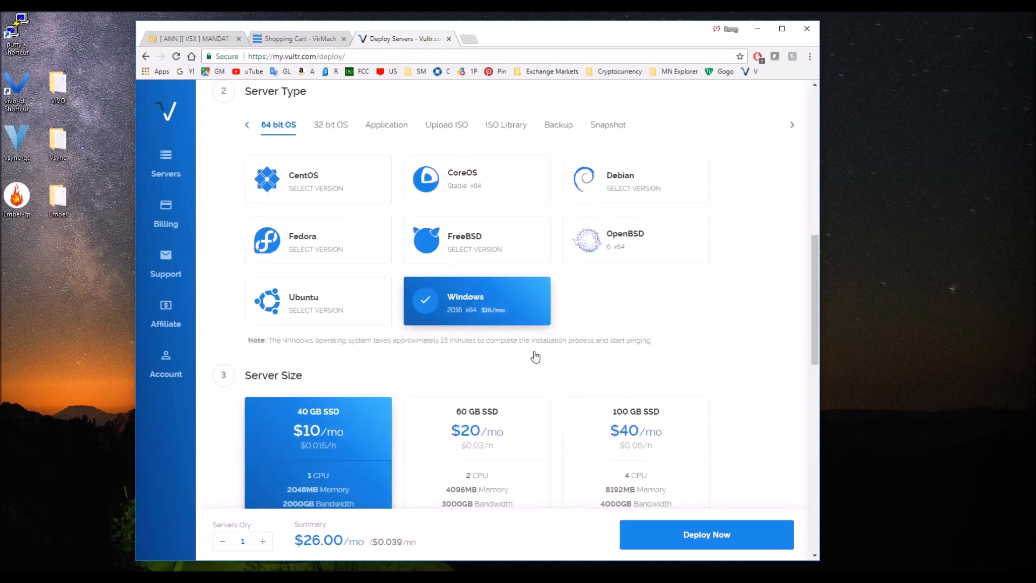
{"action": "scroll", "coordinate": [535, 356], "scroll_direction": "up", "scroll_amount": 8}
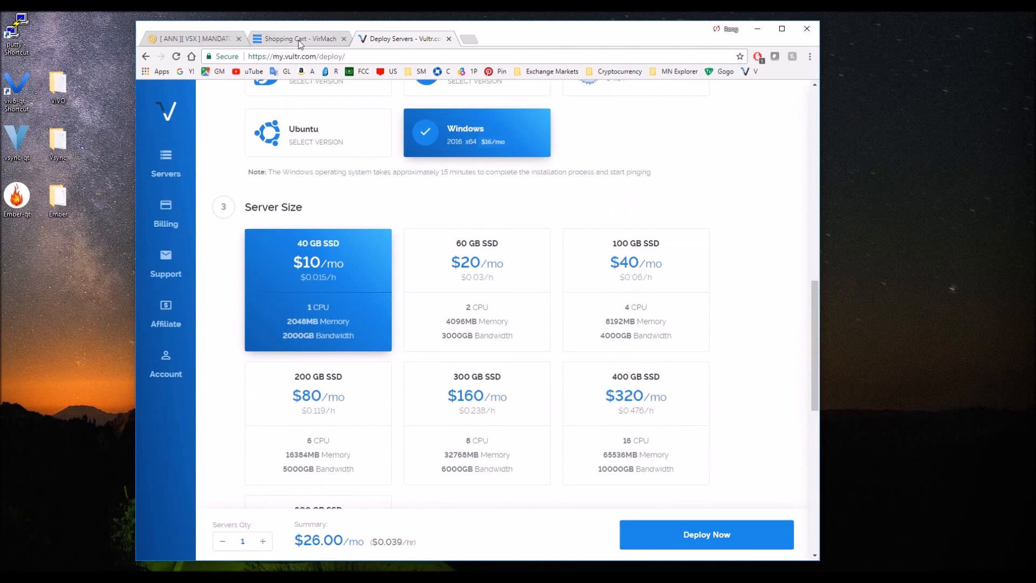
Return to VirMach's KVM & SSD Windows VPS plans and start an order for the SSD2G plan.
{"action": "left_click", "coordinate": [300, 39]}
{"action": "scroll", "coordinate": [435, 289], "scroll_direction": "up", "scroll_amount": 3}
{"action": "scroll", "coordinate": [436, 290], "scroll_direction": "up", "scroll_amount": 2}
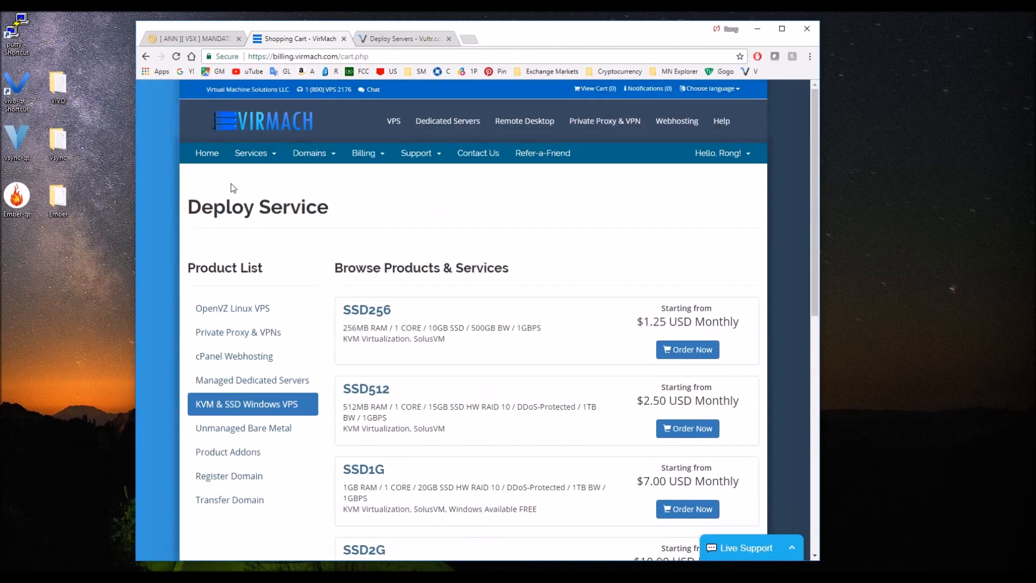
{"action": "scroll", "coordinate": [432, 291], "scroll_direction": "down", "scroll_amount": 6}
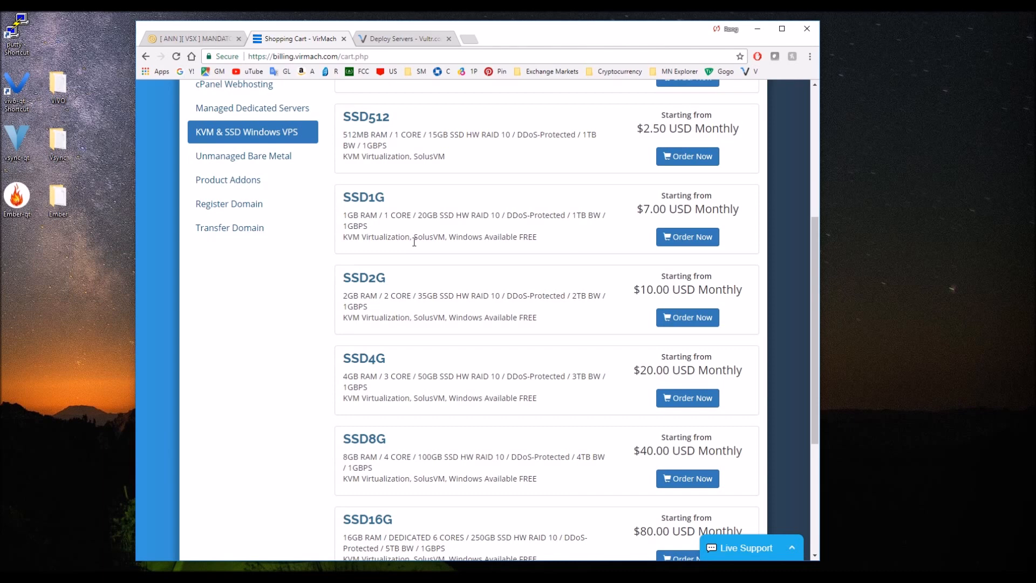
{"action": "left_click", "coordinate": [694, 316]}
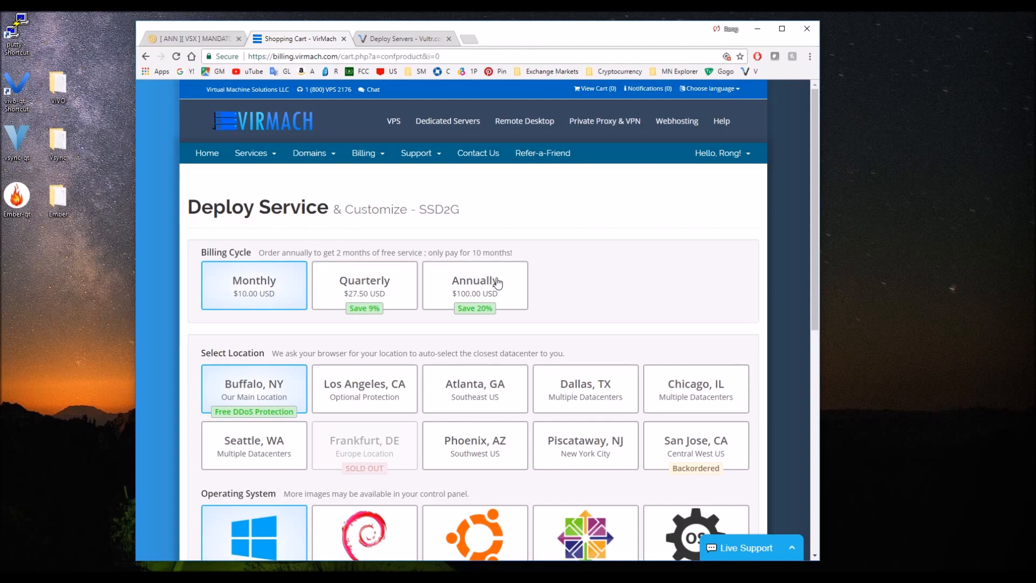
Choose the Annually billing cycle for SSD2G and Windows Server 2012 R2 as its operating system.
{"action": "scroll", "coordinate": [439, 280], "scroll_direction": "down", "scroll_amount": 2}
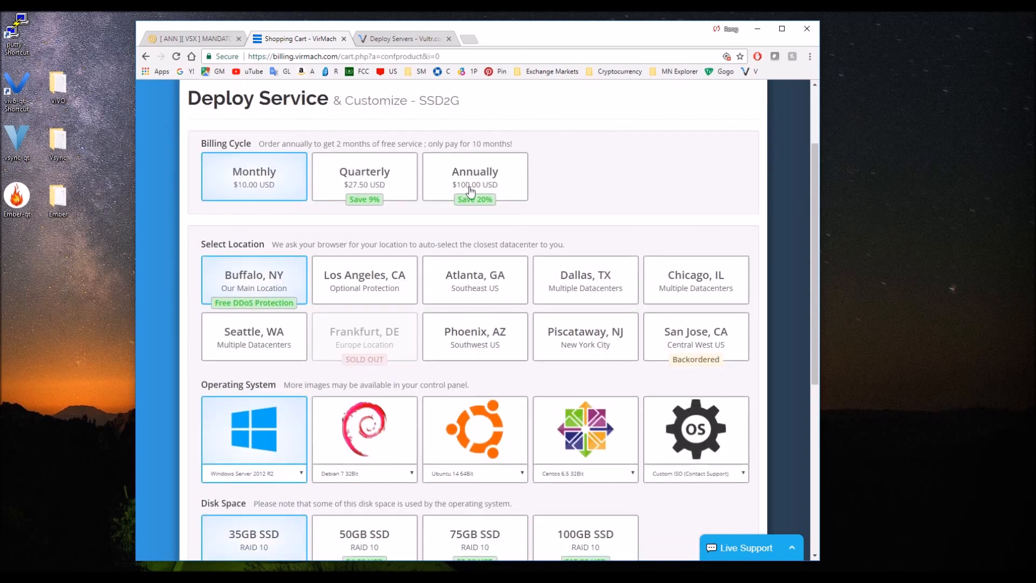
{"action": "left_click", "coordinate": [454, 200]}
{"action": "scroll", "coordinate": [599, 224], "scroll_direction": "up", "scroll_amount": 2}
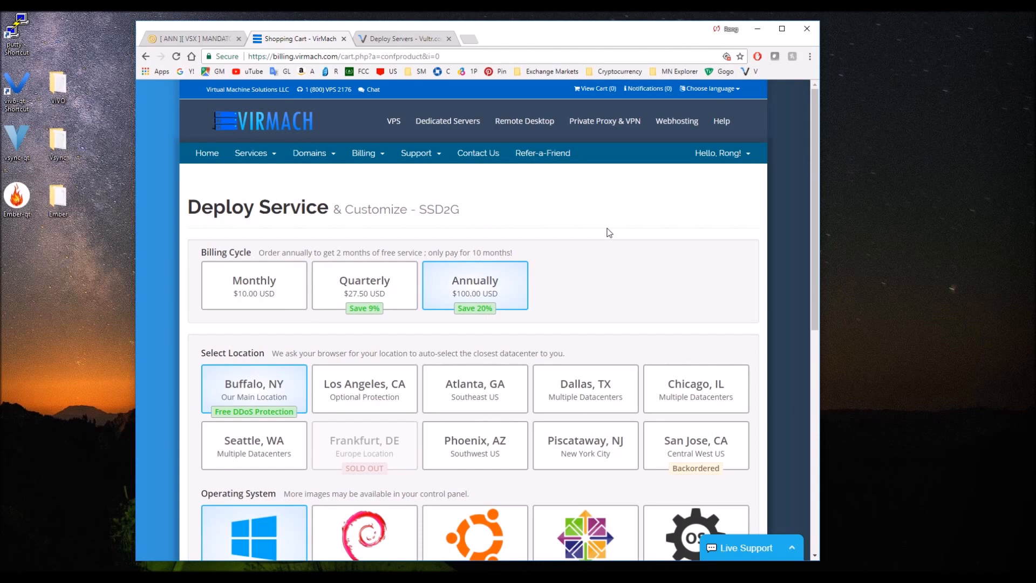
{"action": "scroll", "coordinate": [609, 227], "scroll_direction": "down", "scroll_amount": 2}
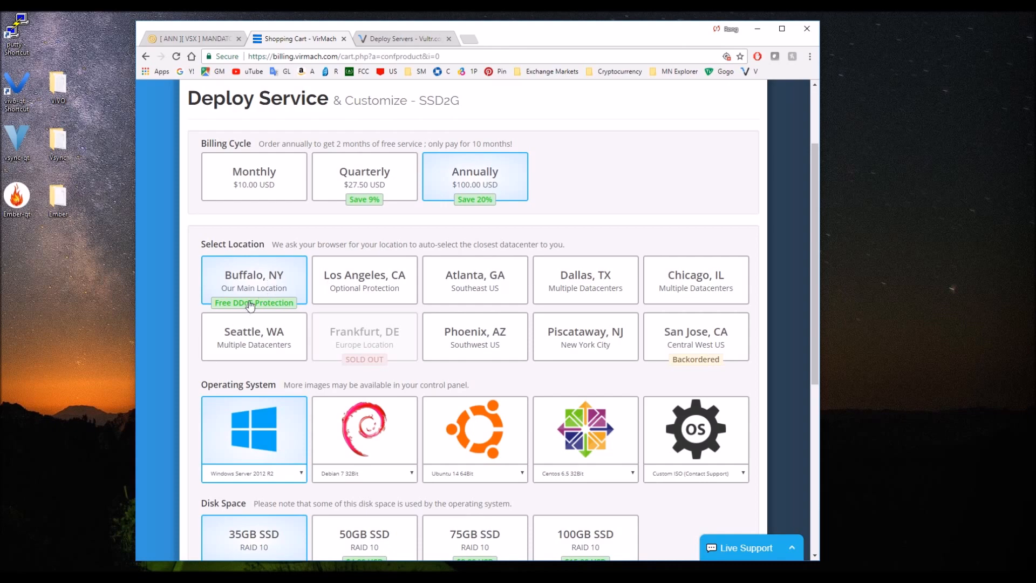
{"action": "scroll", "coordinate": [297, 242], "scroll_direction": "down", "scroll_amount": 3}
{"action": "scroll", "coordinate": [312, 325], "scroll_direction": "down", "scroll_amount": 1}
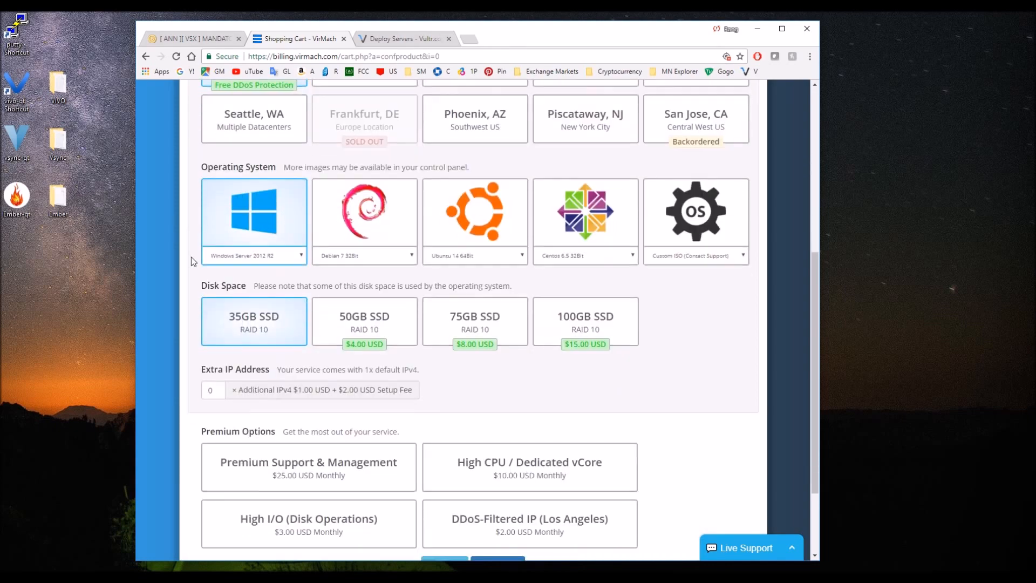
{"action": "left_click", "coordinate": [264, 257]}
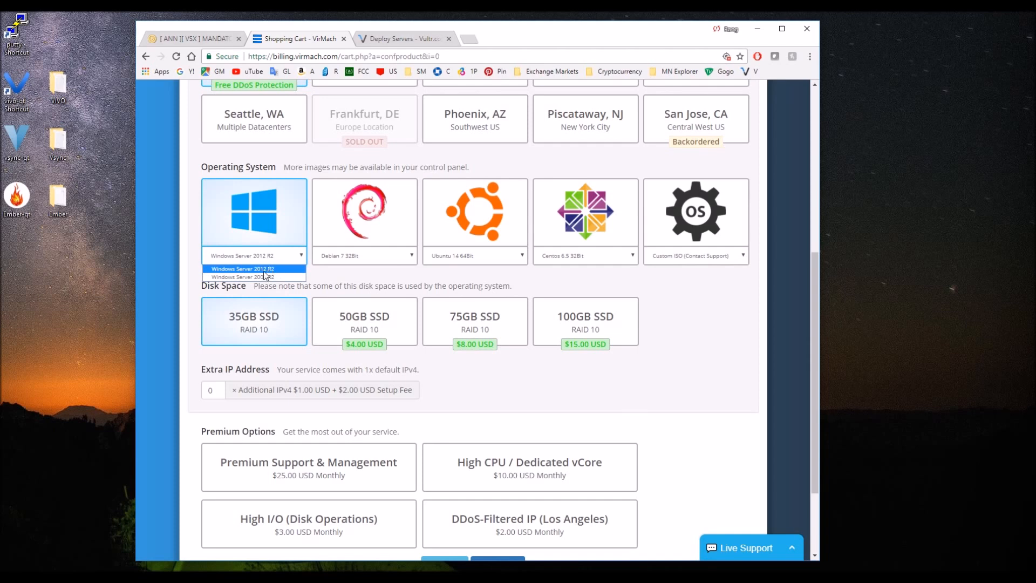
{"action": "left_click", "coordinate": [264, 270]}
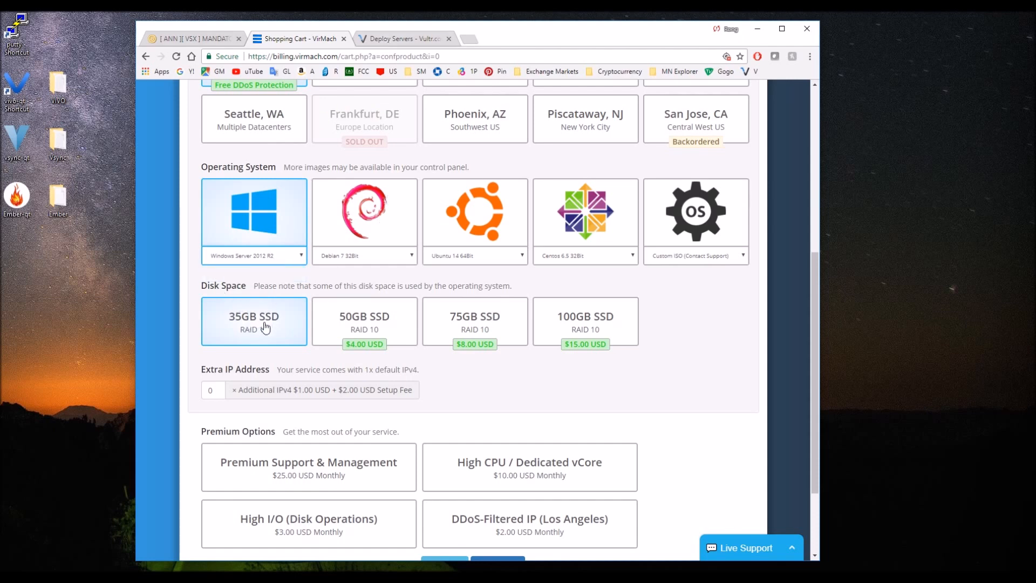
Set the number of additional IPv4 addresses for the SSD2G order to 1.
{"action": "scroll", "coordinate": [484, 371], "scroll_direction": "down", "scroll_amount": 1}
{"action": "left_click_drag", "start_coordinate": [217, 337], "coordinate": [122, 306]}
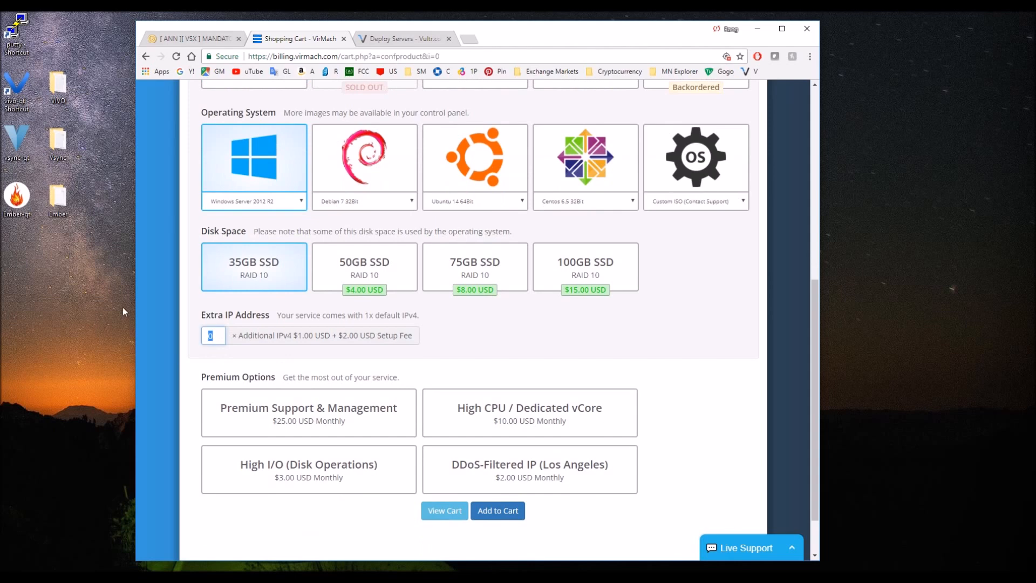
{"action": "type", "text": "1"}
{"action": "left_click", "coordinate": [472, 338]}
{"action": "double_click", "coordinate": [216, 337]}
{"action": "type", "text": "2"}
{"action": "key", "text": "BackSpace"}
{"action": "left_click", "coordinate": [387, 332]}
{"action": "left_click", "coordinate": [232, 341]}
{"action": "type", "text": "1"}
{"action": "left_click", "coordinate": [278, 357]}
Add the configured SSD2G VPS to the cart to reach the order summary.
{"action": "scroll", "coordinate": [479, 517], "scroll_direction": "down", "scroll_amount": 1}
{"action": "left_click", "coordinate": [496, 451]}
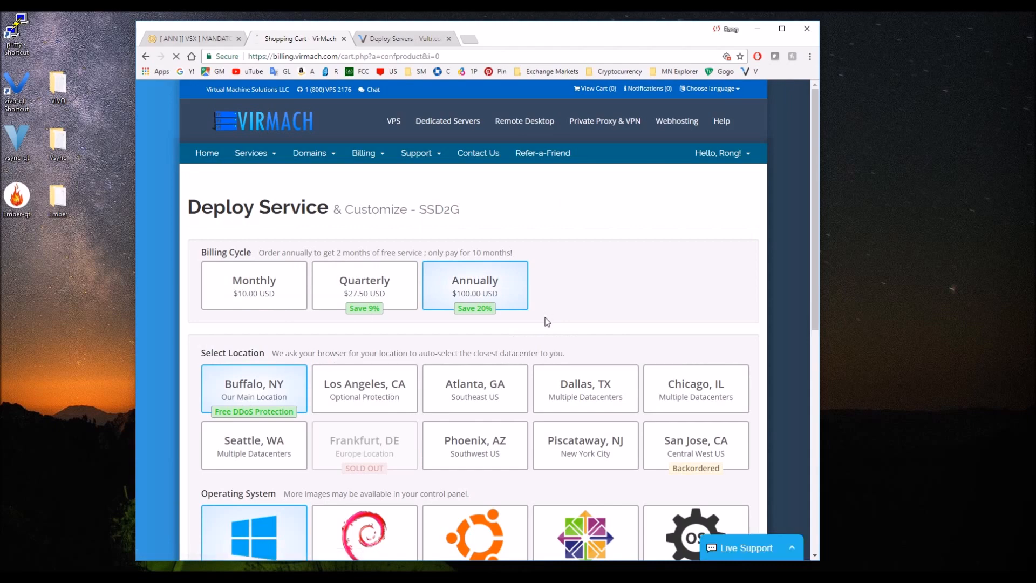
{"action": "scroll", "coordinate": [545, 317], "scroll_direction": "down", "scroll_amount": 5}
{"action": "scroll", "coordinate": [541, 356], "scroll_direction": "down", "scroll_amount": 3}
{"action": "left_click", "coordinate": [497, 450]}
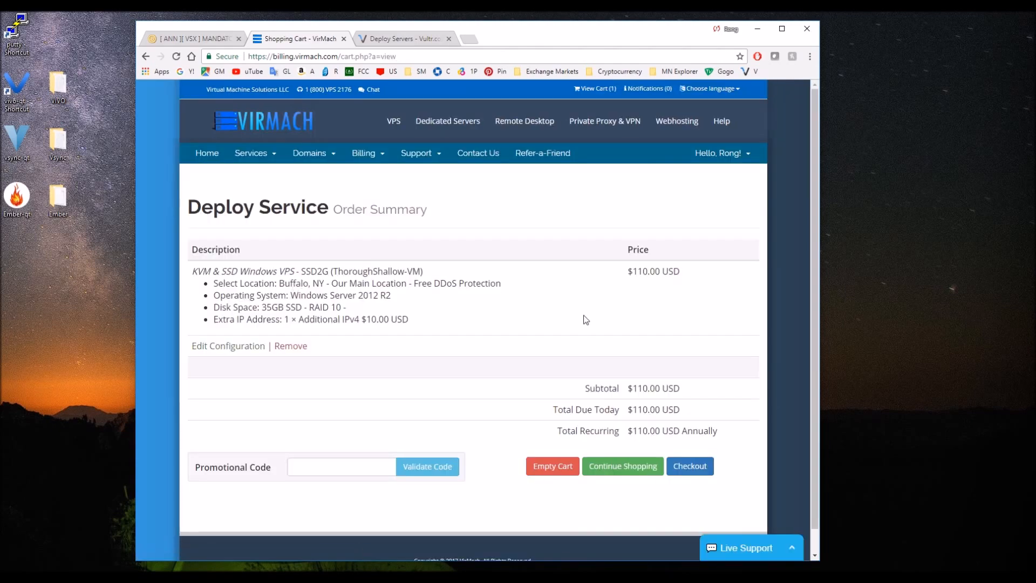
Apply the promotional code save10 to the SSD2G order.
{"action": "scroll", "coordinate": [584, 318], "scroll_direction": "down", "scroll_amount": 1}
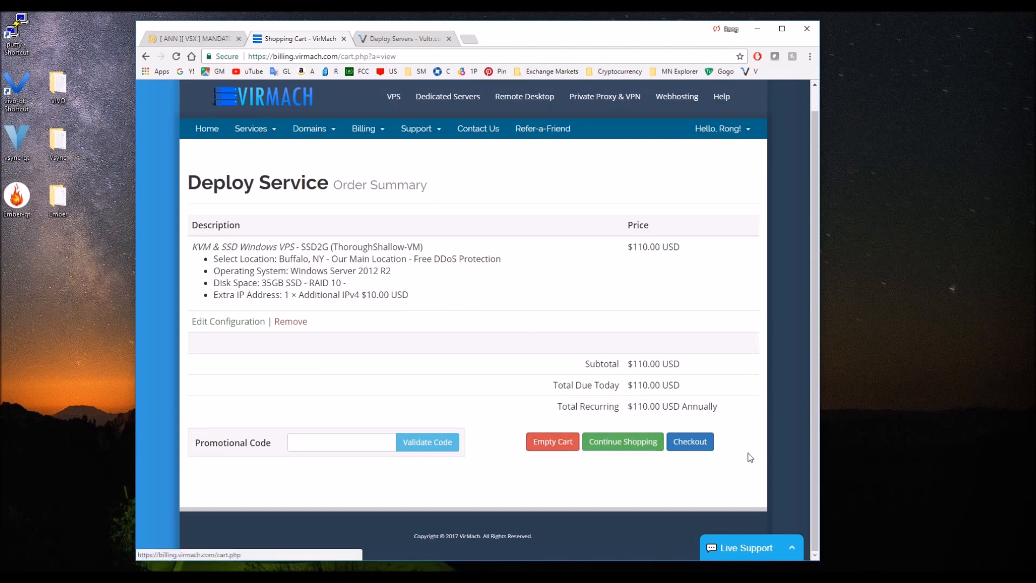
{"action": "left_click", "coordinate": [334, 450]}
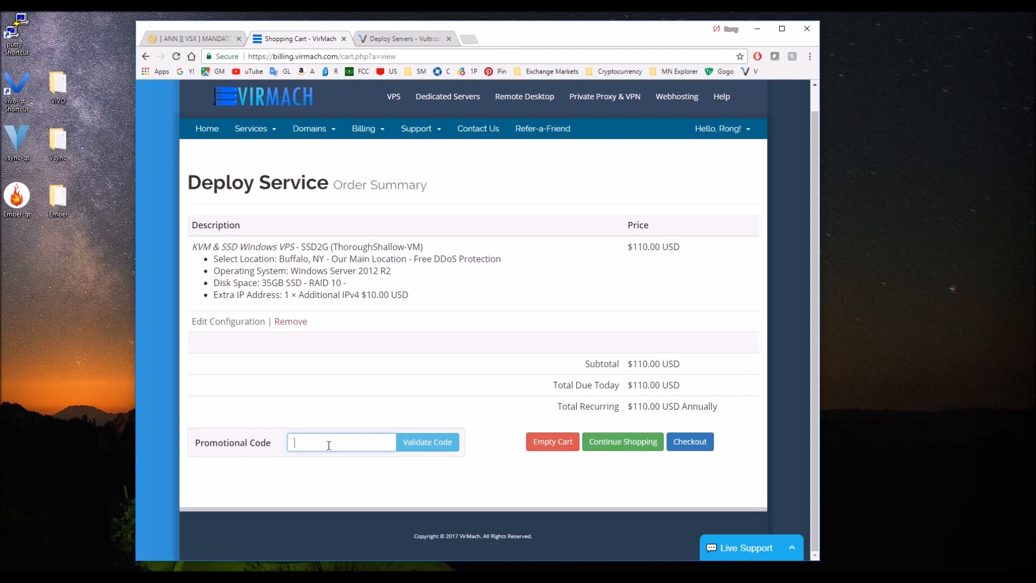
{"action": "type", "text": "save10"}
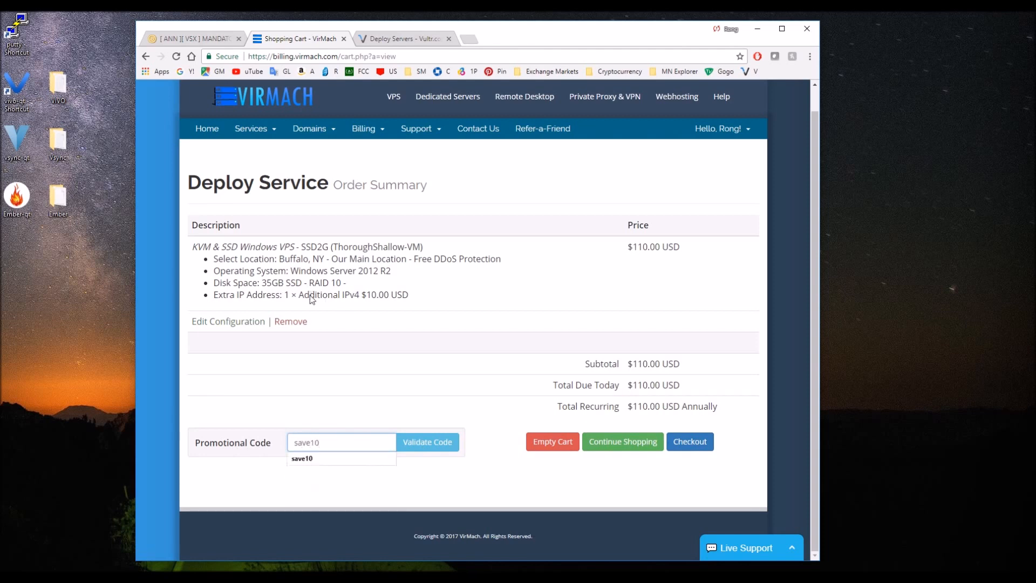
{"action": "key", "text": "Return"}
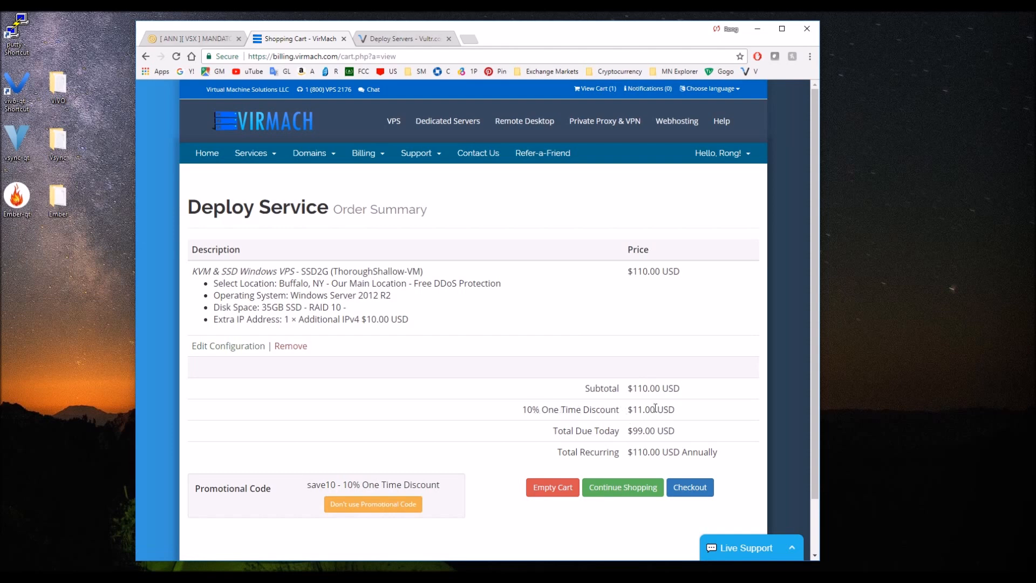
Check the discounted total due today in the order summary, and empty the shopping cart.
{"action": "left_click_drag", "start_coordinate": [628, 430], "coordinate": [661, 435]}
{"action": "left_click", "coordinate": [477, 448]}
{"action": "scroll", "coordinate": [480, 402], "scroll_direction": "down", "scroll_amount": 1}
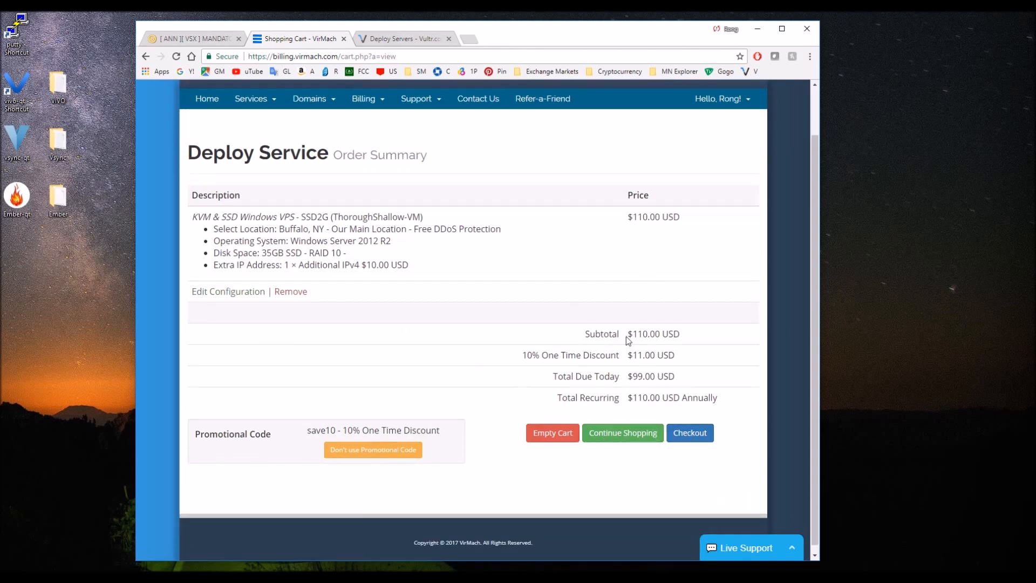
{"action": "scroll", "coordinate": [473, 408], "scroll_direction": "up", "scroll_amount": 1}
{"action": "left_click", "coordinate": [552, 487]}
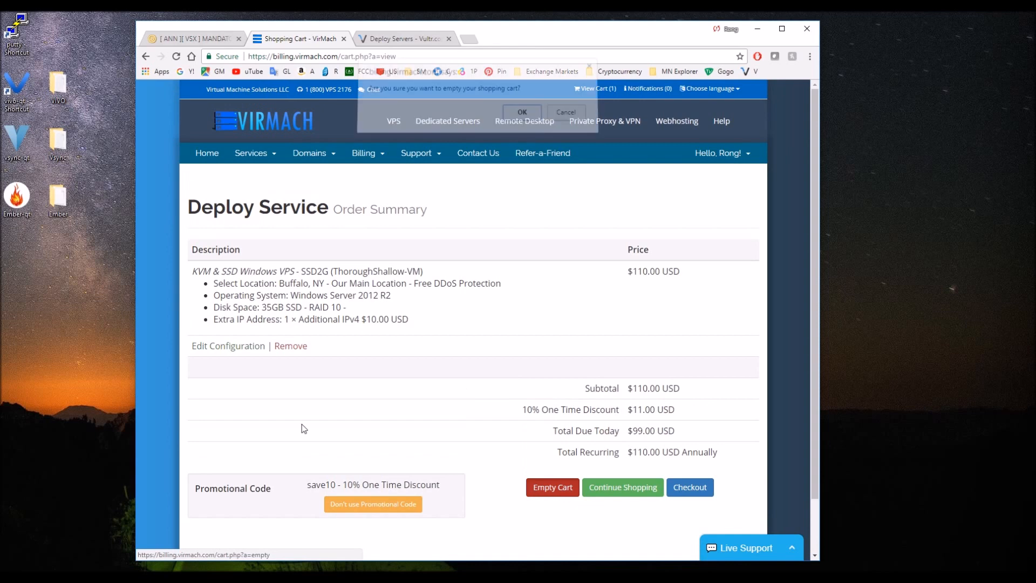
{"action": "left_click", "coordinate": [521, 120]}
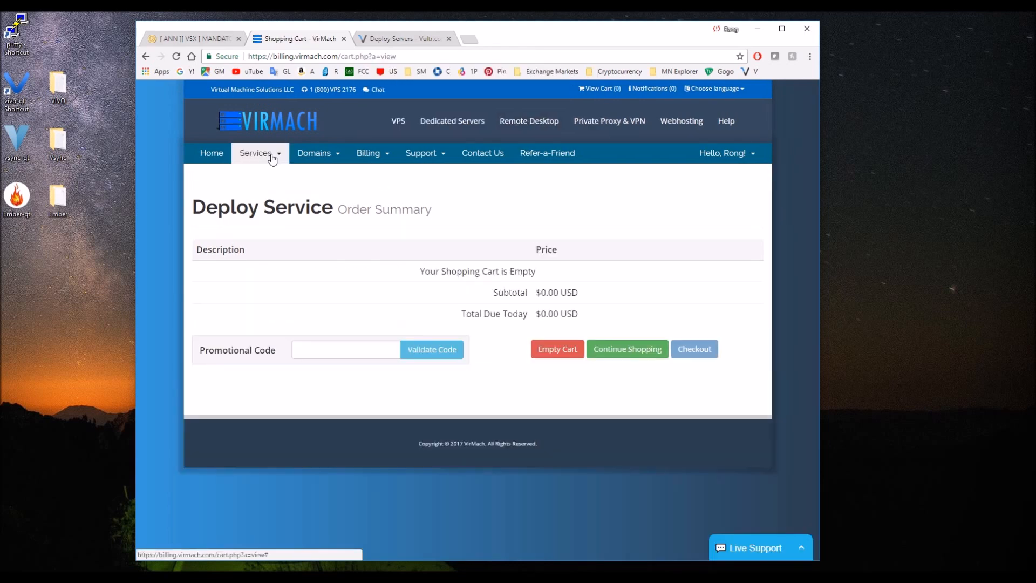
Open the details of the already owned SSD2G service, ConcretePrime-VM, from VirMach's list of products and services.
{"action": "left_click", "coordinate": [264, 154]}
{"action": "left_click", "coordinate": [271, 174]}
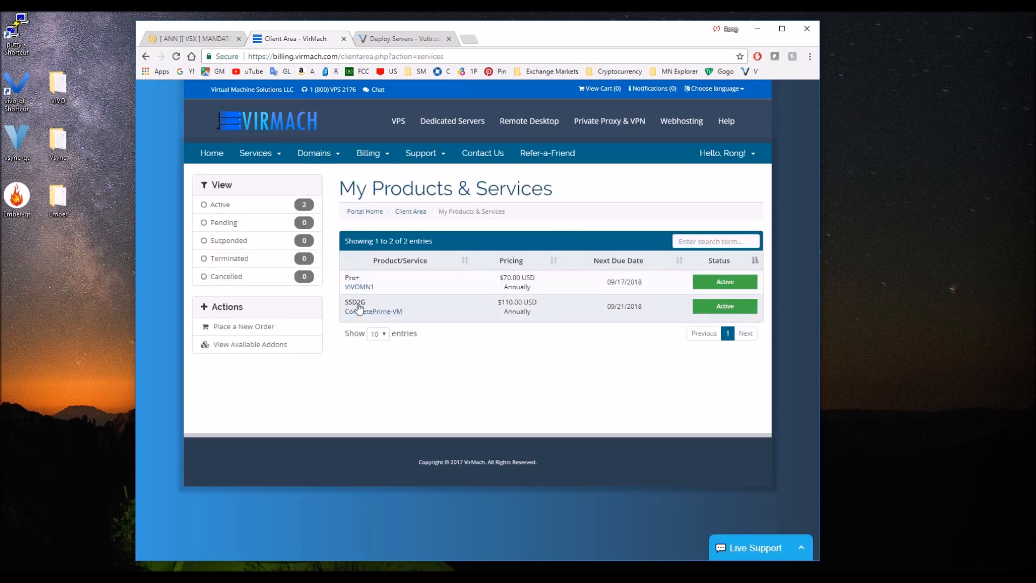
{"action": "left_click", "coordinate": [344, 310]}
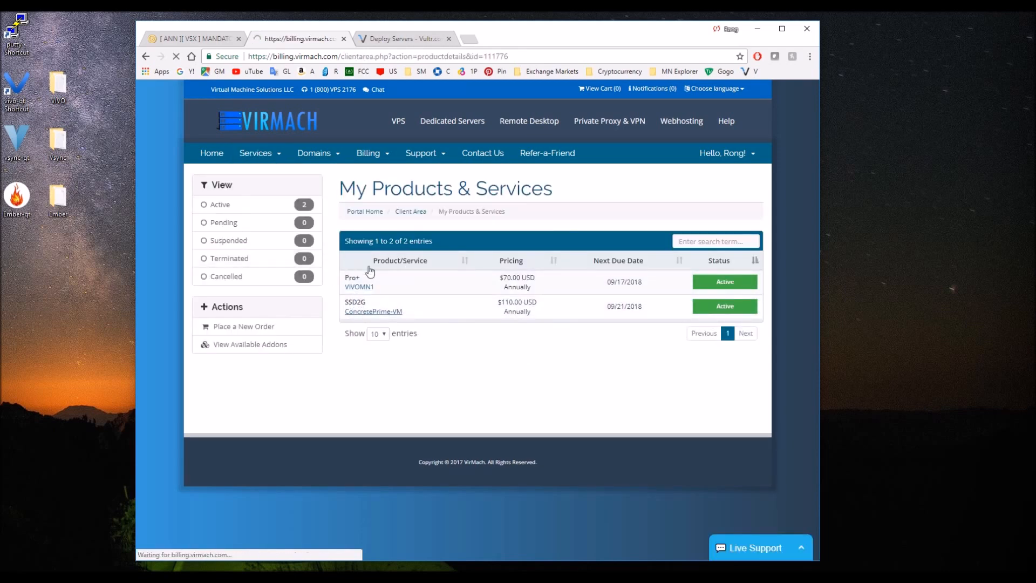
Examine the ConcretePrime-VM service's billing information, server controls and server details.
{"action": "left_click_drag", "start_coordinate": [650, 291], "coordinate": [701, 288]}
{"action": "left_click", "coordinate": [616, 302]}
{"action": "scroll", "coordinate": [505, 299], "scroll_direction": "down", "scroll_amount": 1}
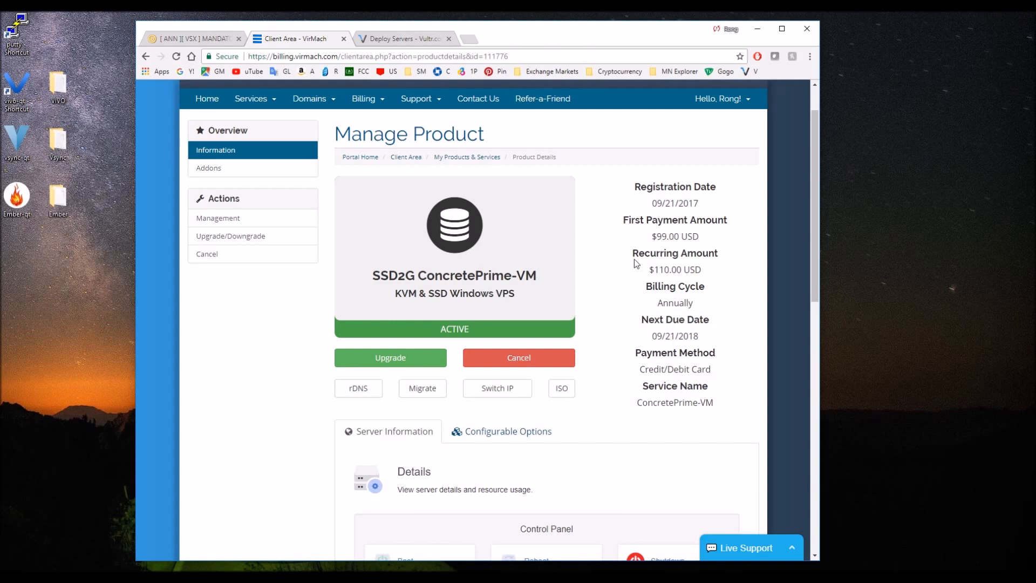
{"action": "scroll", "coordinate": [593, 270], "scroll_direction": "down", "scroll_amount": 3}
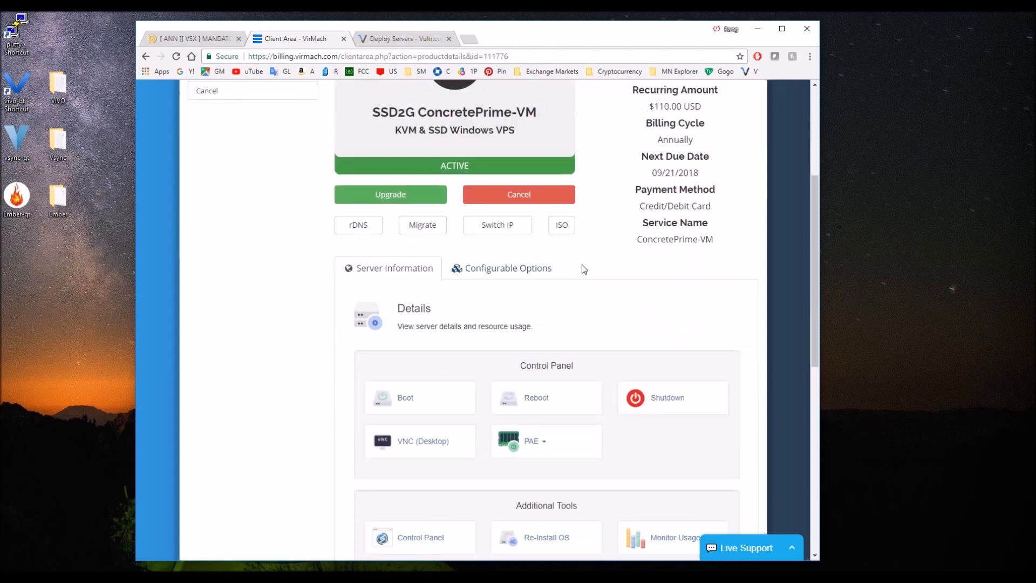
{"action": "scroll", "coordinate": [574, 237], "scroll_direction": "down", "scroll_amount": 2}
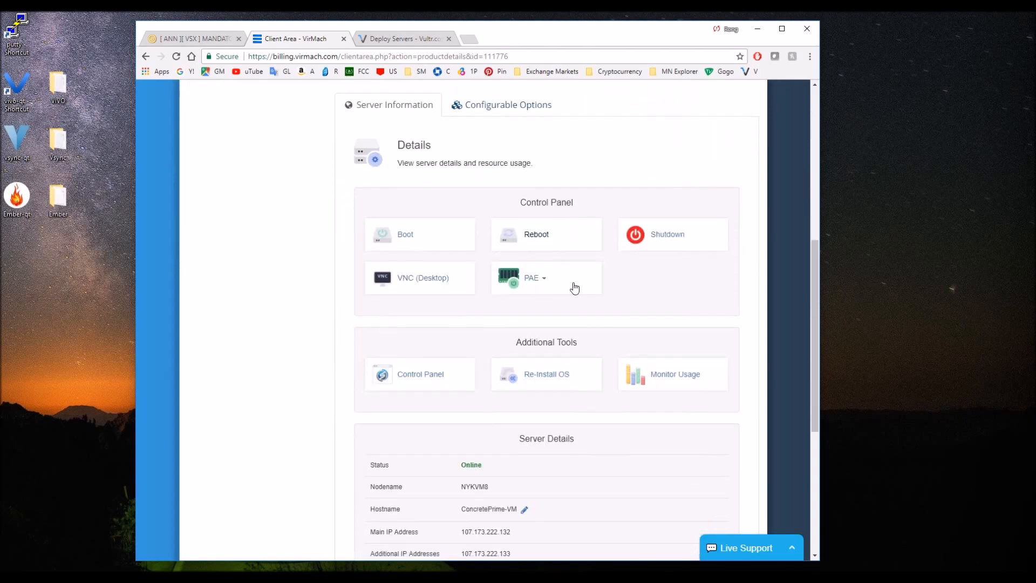
{"action": "scroll", "coordinate": [589, 324], "scroll_direction": "up", "scroll_amount": 2}
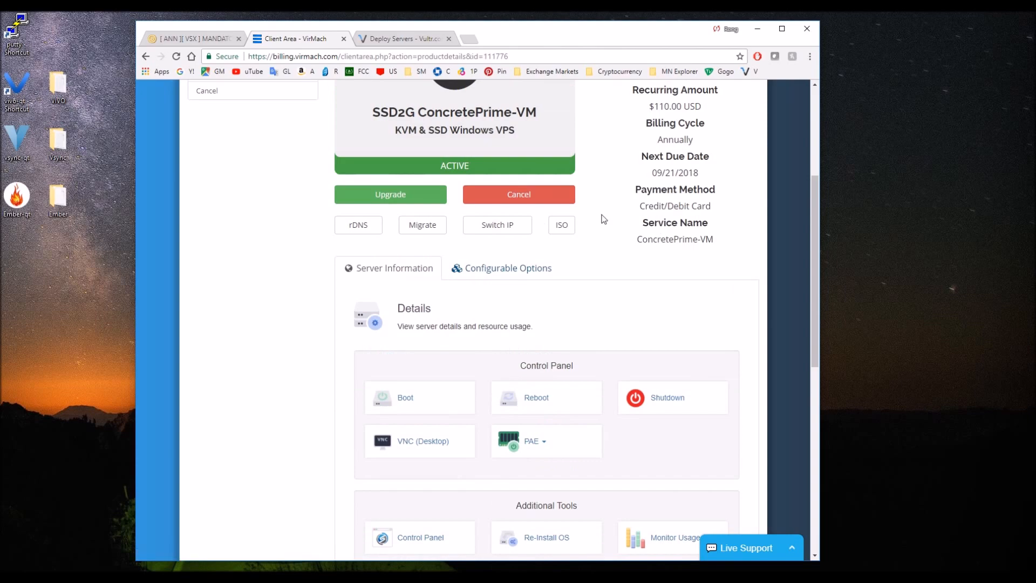
{"action": "scroll", "coordinate": [593, 248], "scroll_direction": "up", "scroll_amount": 4}
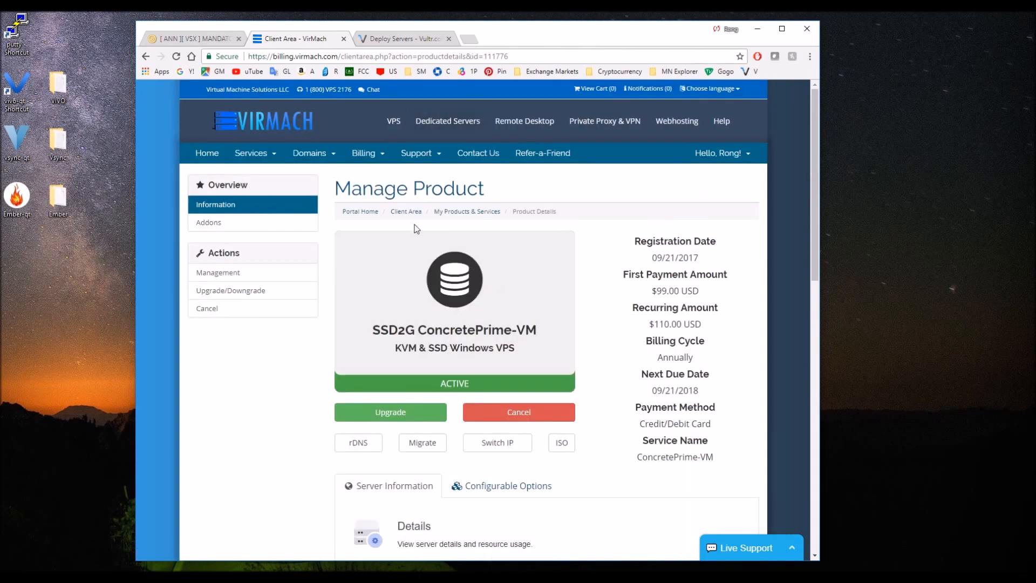
Open the VPS desktop through its VNC console and run the vsync-qt wallet there despite the unverified publisher.
{"action": "scroll", "coordinate": [480, 273], "scroll_direction": "down", "scroll_amount": 6}
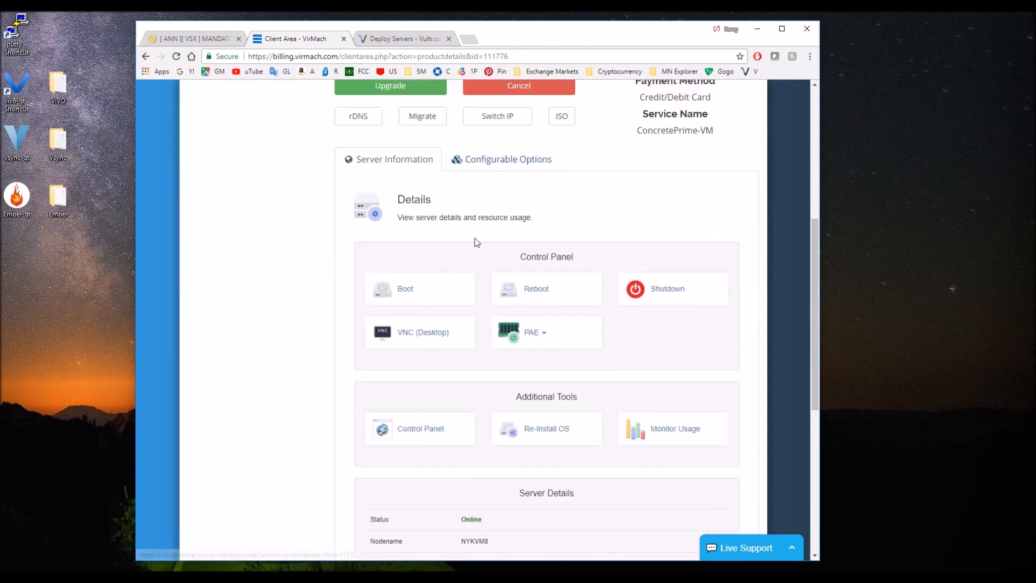
{"action": "left_click", "coordinate": [428, 338]}
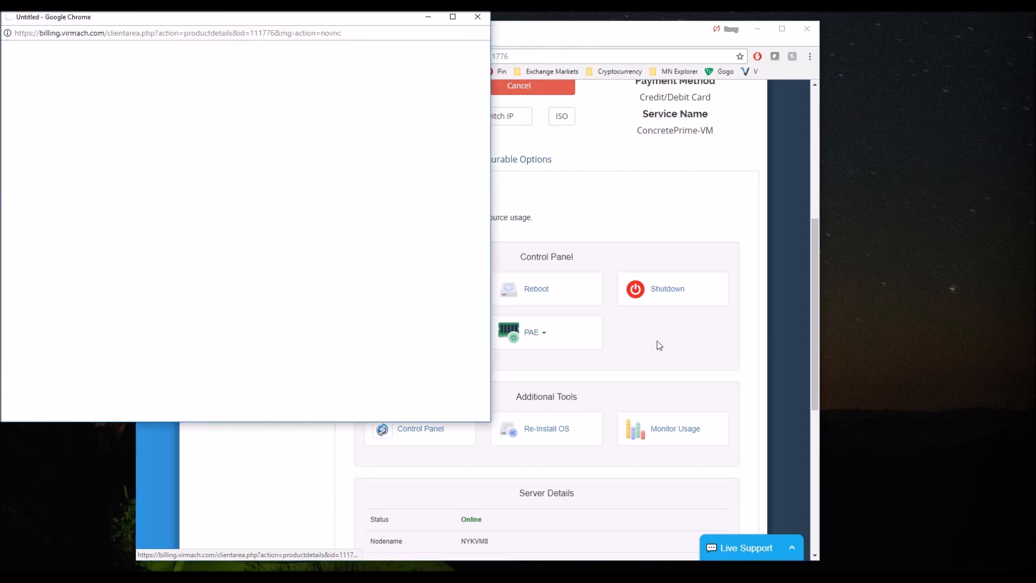
{"action": "left_click_drag", "start_coordinate": [217, 18], "coordinate": [485, 63]}
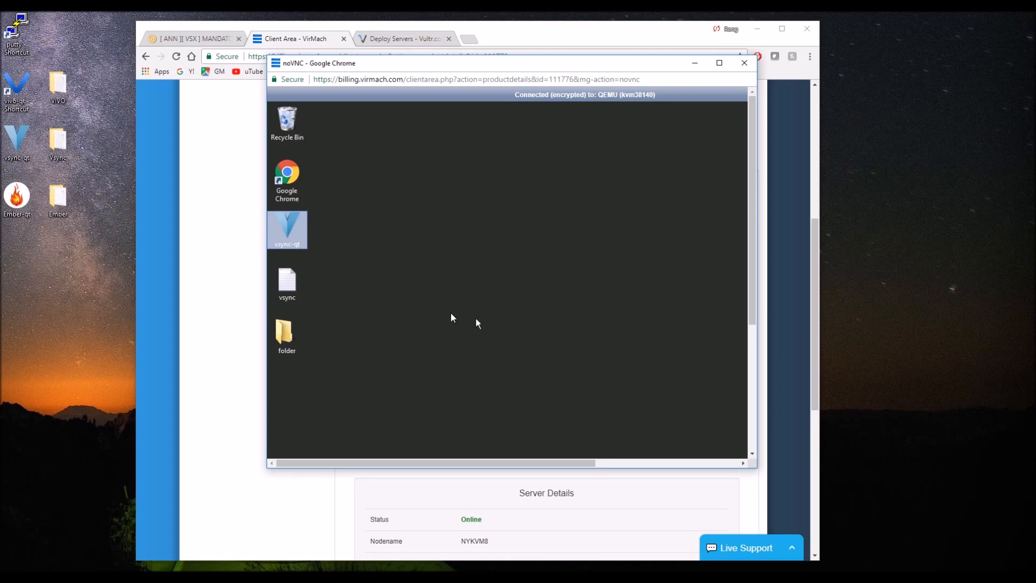
{"action": "double_click", "coordinate": [306, 238]}
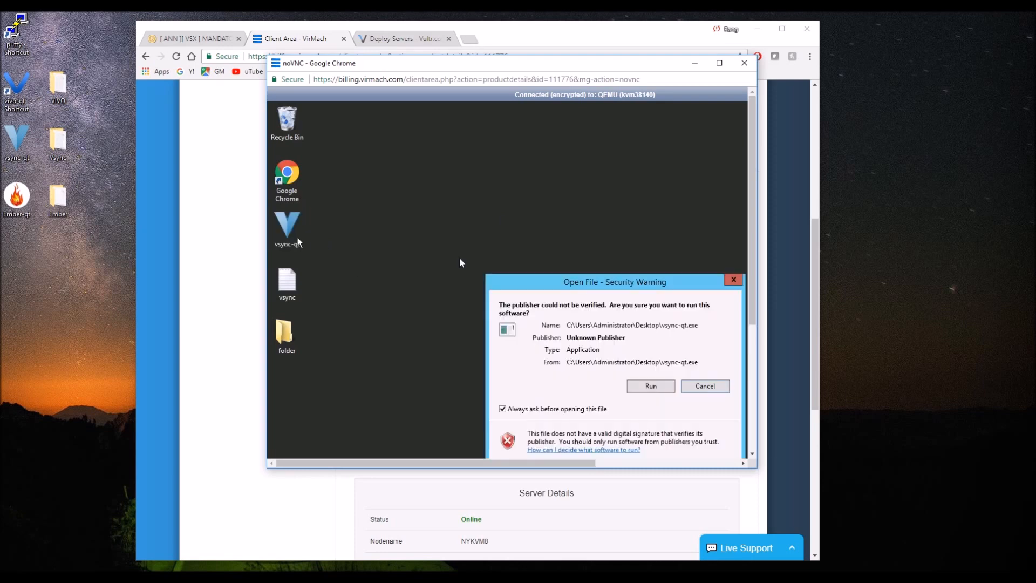
{"action": "left_click", "coordinate": [650, 386]}
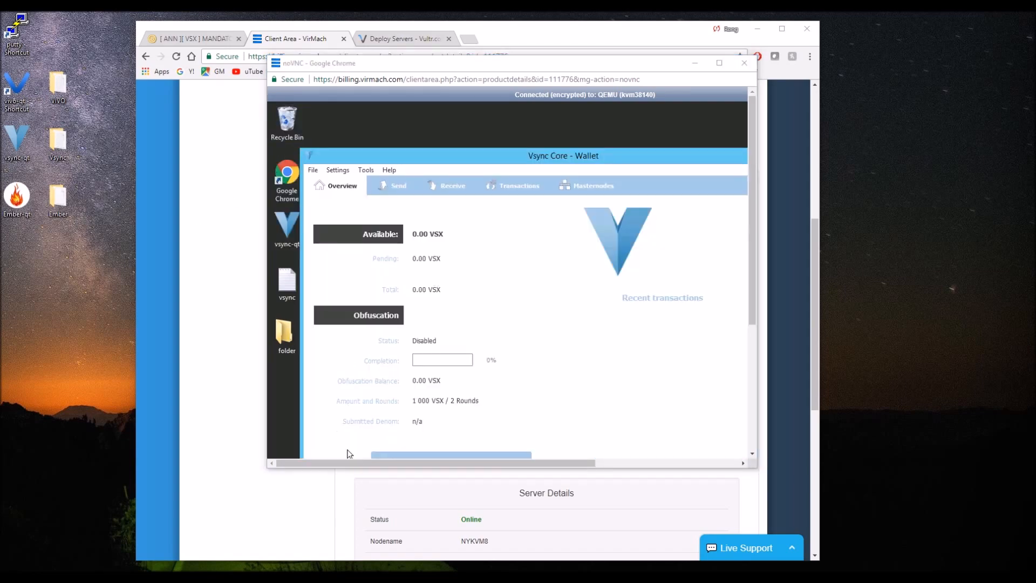
Copy the VPS's main IP address, 107.173.222.132, from the server details into the IP Address line of the Notepad notes.
{"action": "key", "text": "alt+Tab"}
{"action": "left_click", "coordinate": [449, 520]}
{"action": "scroll", "coordinate": [479, 352], "scroll_direction": "down", "scroll_amount": 4}
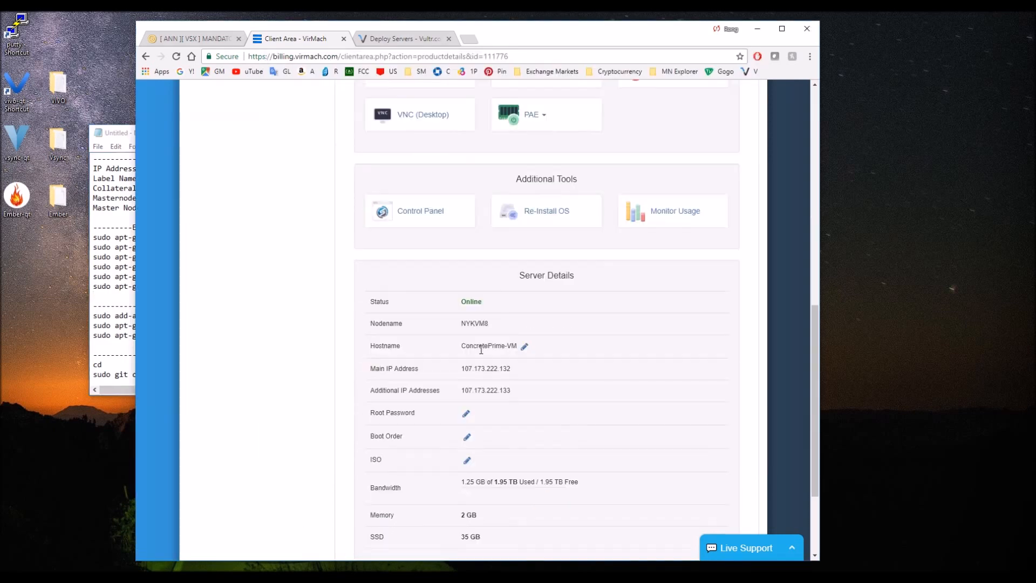
{"action": "left_click_drag", "start_coordinate": [521, 371], "coordinate": [463, 371]}
{"action": "key", "text": "ctrl+c"}
{"action": "left_click", "coordinate": [121, 216]}
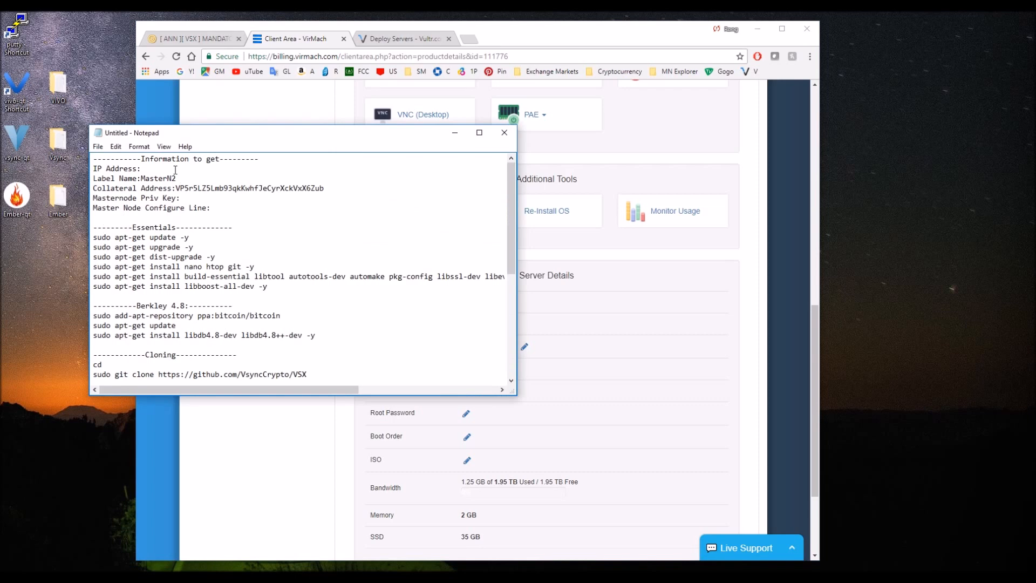
{"action": "key", "text": "ctrl+v"}
{"action": "left_click", "coordinate": [155, 178]}
{"action": "left_click", "coordinate": [220, 207]}
{"action": "left_click", "coordinate": [211, 197]}
Run the command "masternode outputs" in the debug console of the local Vsync Core wallet.
{"action": "left_click", "coordinate": [32, 160]}
{"action": "left_click", "coordinate": [338, 576]}
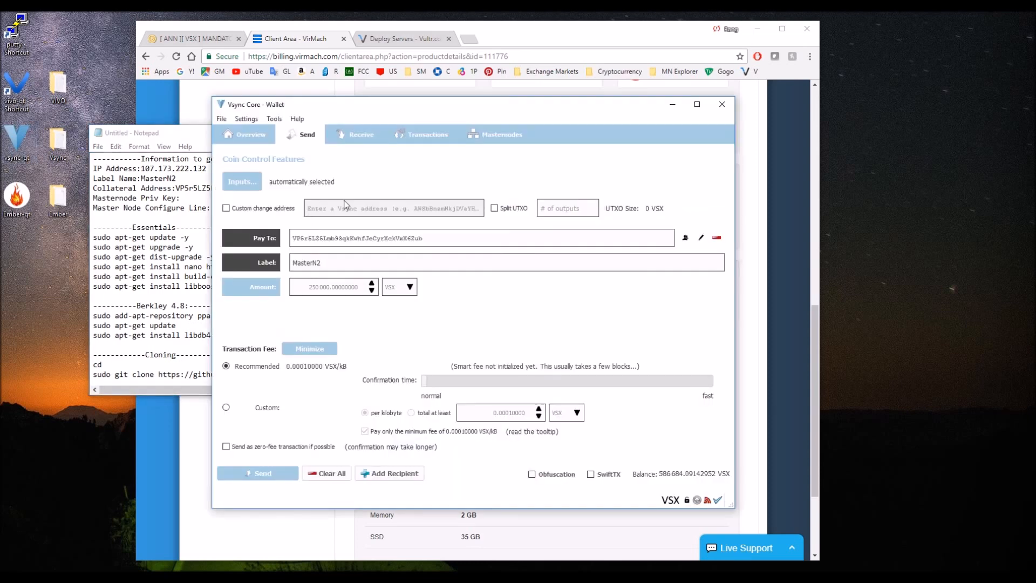
{"action": "left_click", "coordinate": [274, 119]}
{"action": "left_click", "coordinate": [294, 144]}
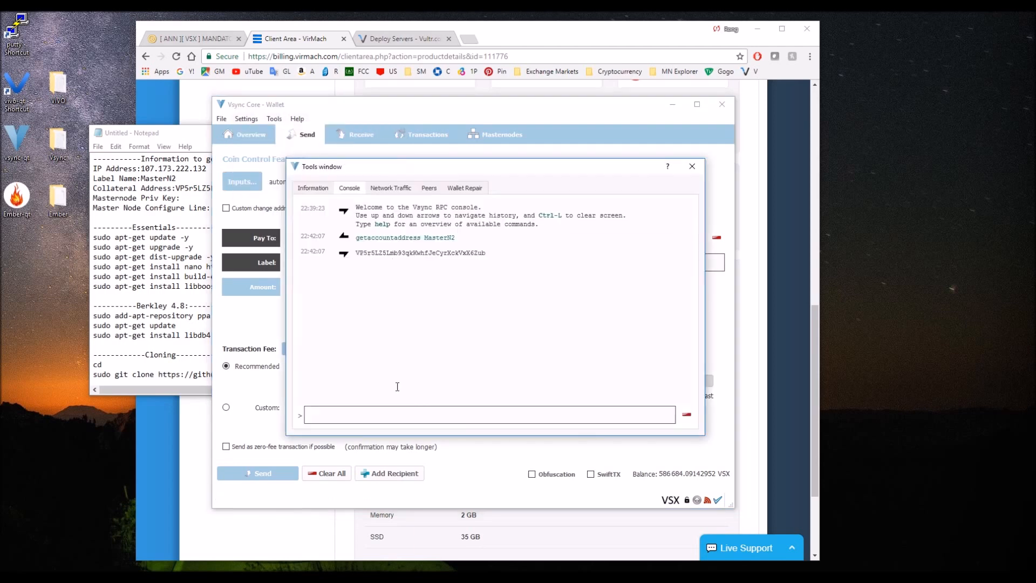
{"action": "type", "text": "master"}
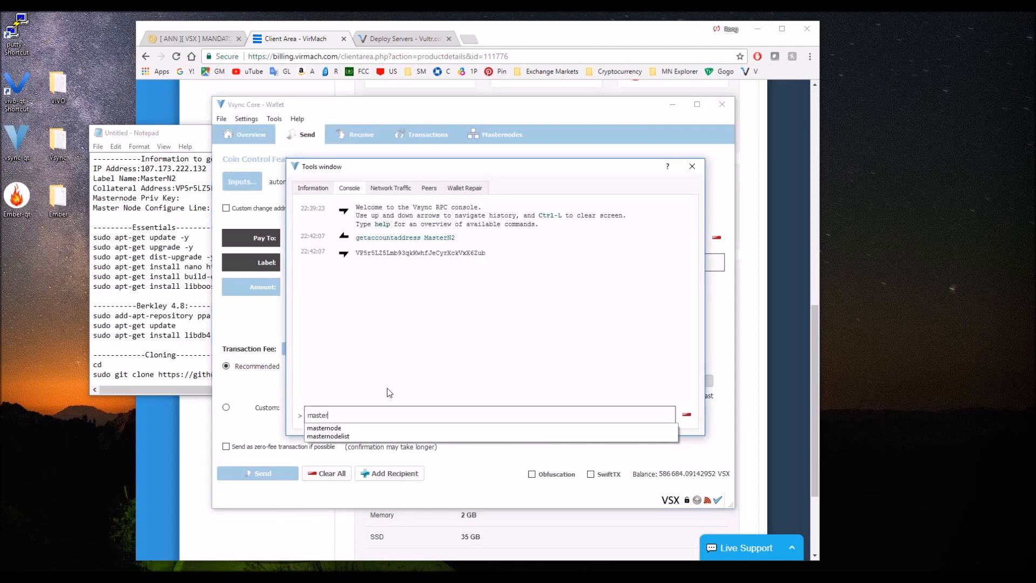
{"action": "type", "text": "node outputs"}
{"action": "key", "text": "Return"}
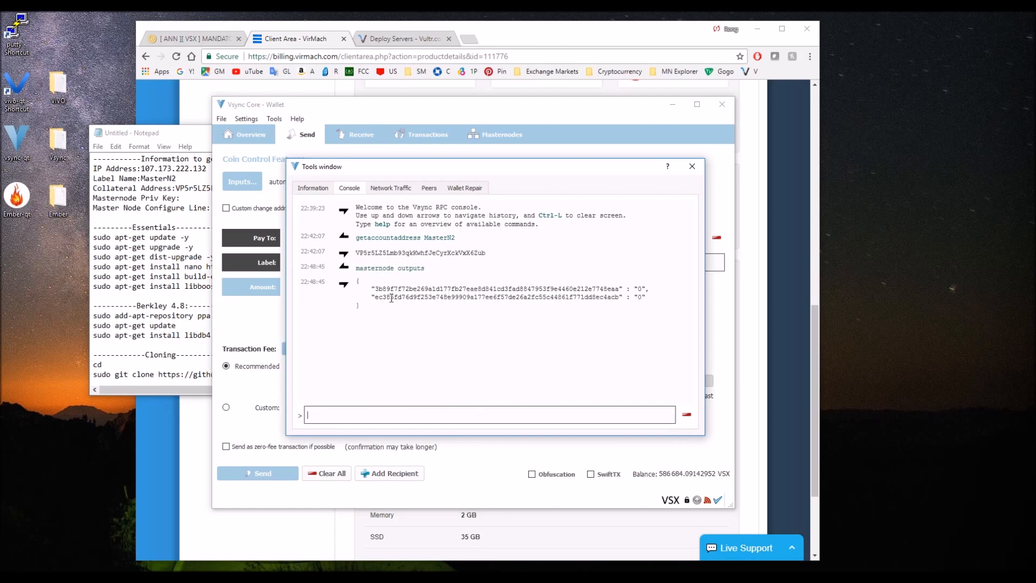
Copy the second masternode output, starting with ec385fd, into the Master Node Configure Line of the Notepad notes.
{"action": "left_click_drag", "start_coordinate": [378, 286], "coordinate": [682, 292]}
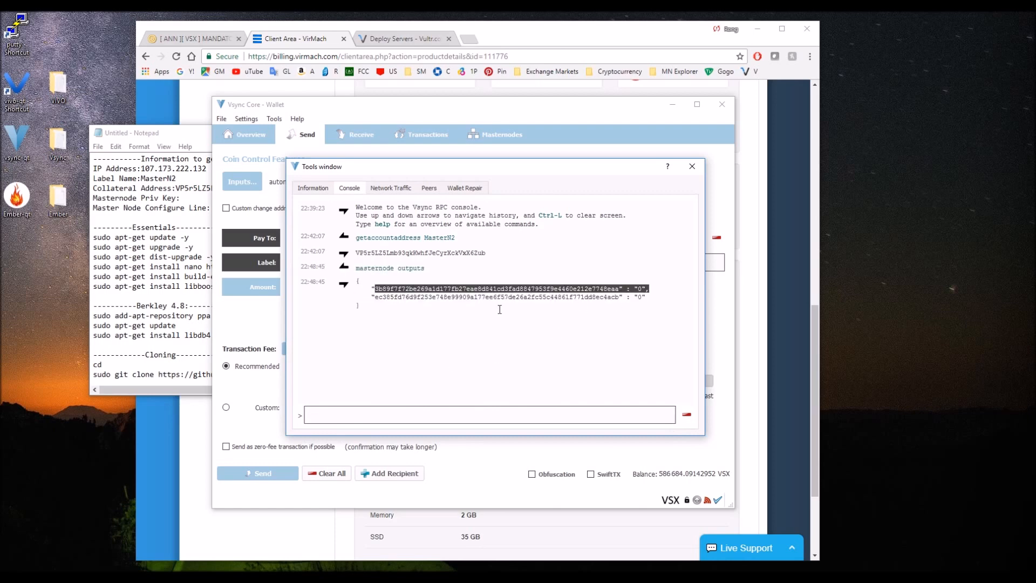
{"action": "left_click", "coordinate": [378, 302]}
{"action": "left_click_drag", "start_coordinate": [375, 298], "coordinate": [647, 298]}
{"action": "key", "text": "ctrl+c"}
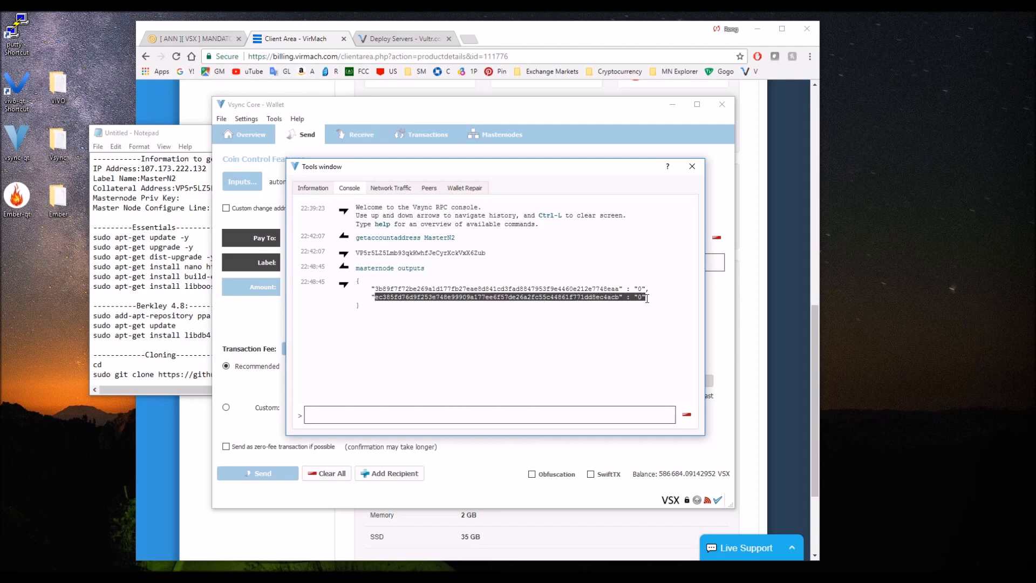
{"action": "left_click", "coordinate": [199, 258]}
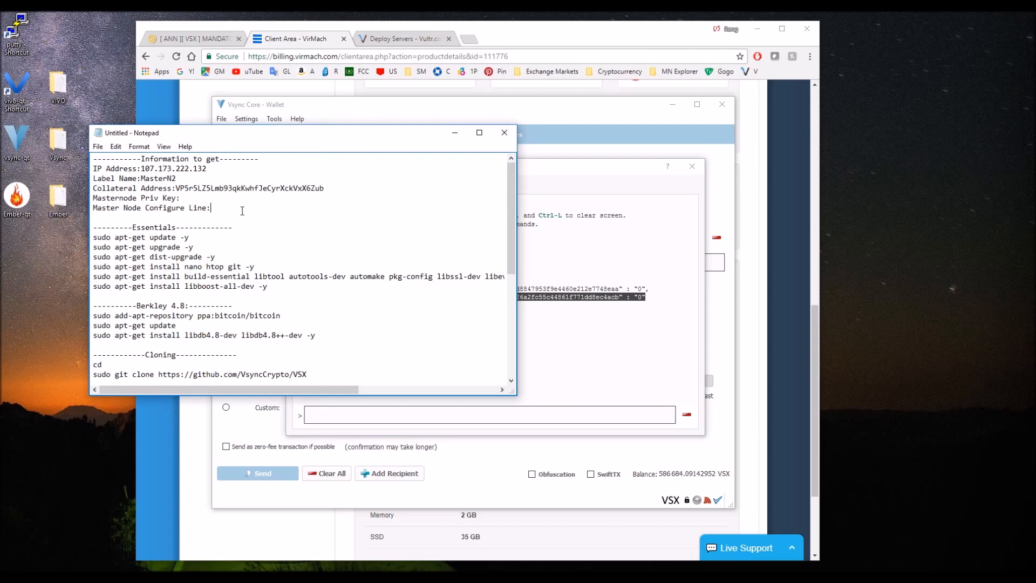
{"action": "key", "text": "ctrl+v"}
{"action": "key", "text": "Home"}
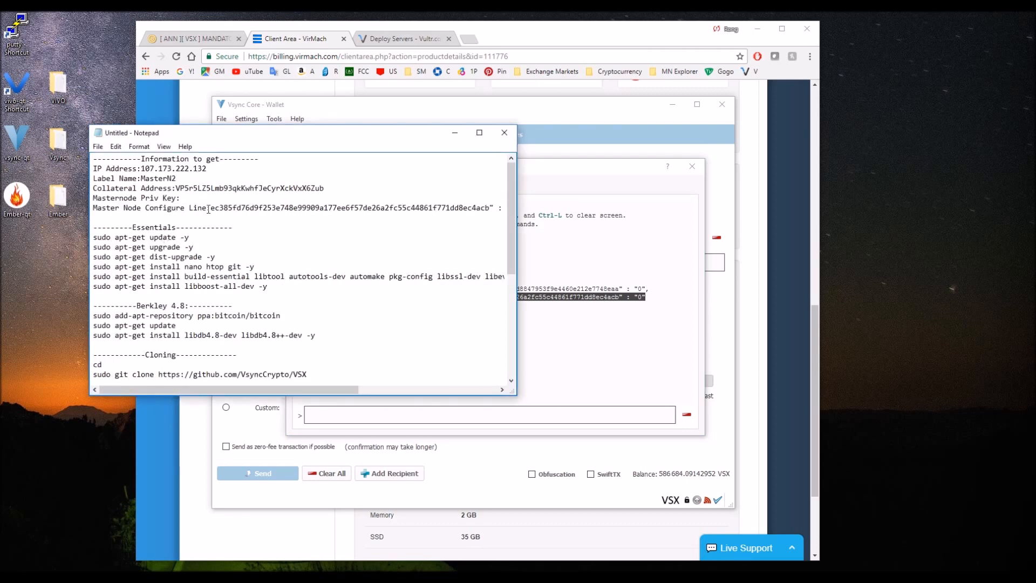
Remove the quotation marks and colon from the copied output, leaving the transaction ID, a space and 0, and minimize the notes.
{"action": "scroll", "coordinate": [419, 212], "scroll_direction": "right", "scroll_amount": 1}
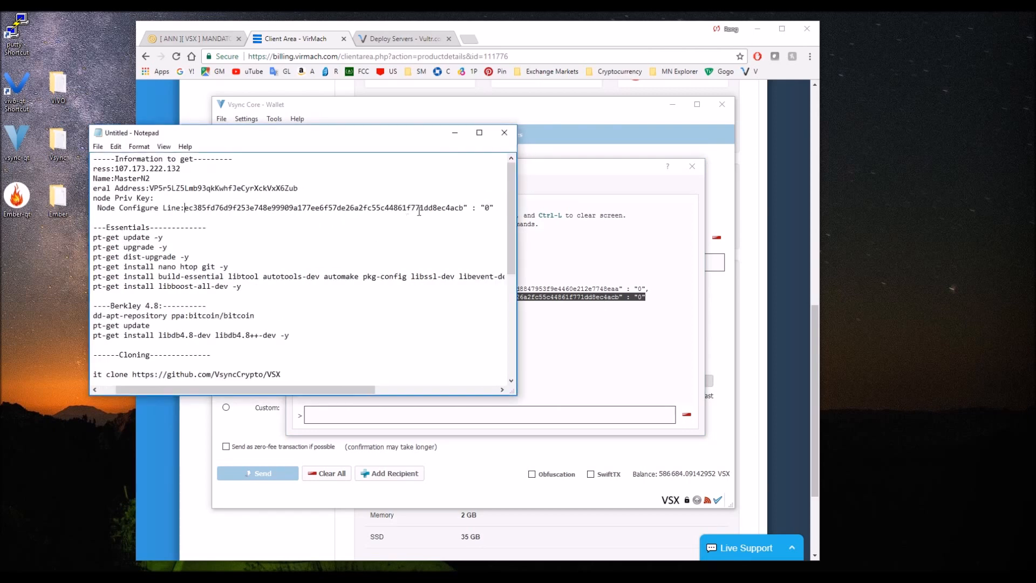
{"action": "left_click", "coordinate": [467, 207]}
{"action": "key", "text": "BackSpace"}
{"action": "left_click", "coordinate": [490, 209]}
{"action": "key", "text": "BackSpace"}
{"action": "left_click", "coordinate": [480, 208]}
{"action": "key", "text": "BackSpace"}
{"action": "key", "text": "BackSpace"}
{"action": "key", "text": "BackSpace"}
{"action": "left_click_drag", "start_coordinate": [340, 389], "coordinate": [213, 388]}
{"action": "left_click_drag", "start_coordinate": [215, 211], "coordinate": [445, 214]}
{"action": "left_click", "coordinate": [312, 273]}
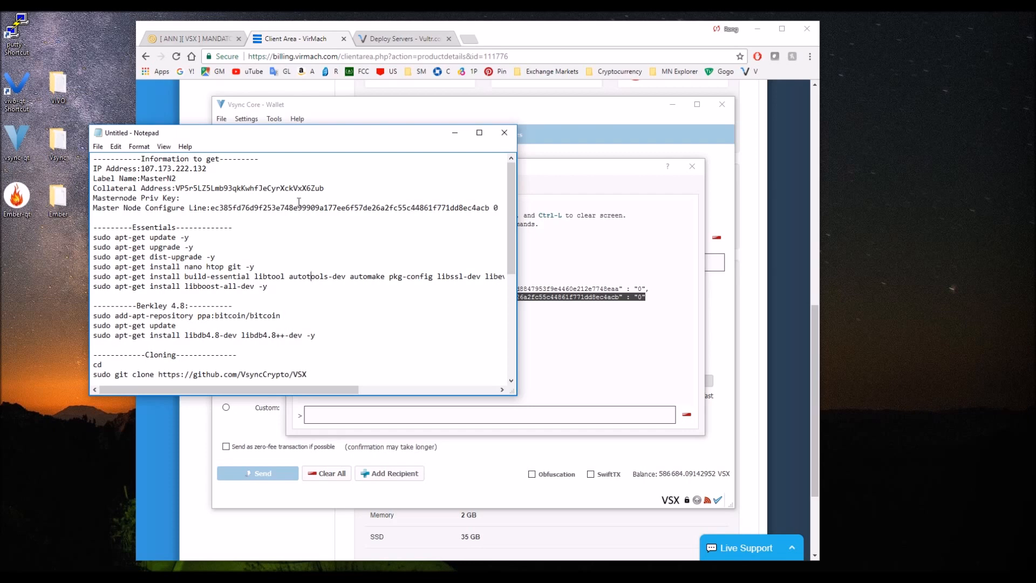
{"action": "left_click_drag", "start_coordinate": [219, 208], "coordinate": [497, 209]}
{"action": "left_click", "coordinate": [381, 210]}
{"action": "left_click", "coordinate": [454, 134]}
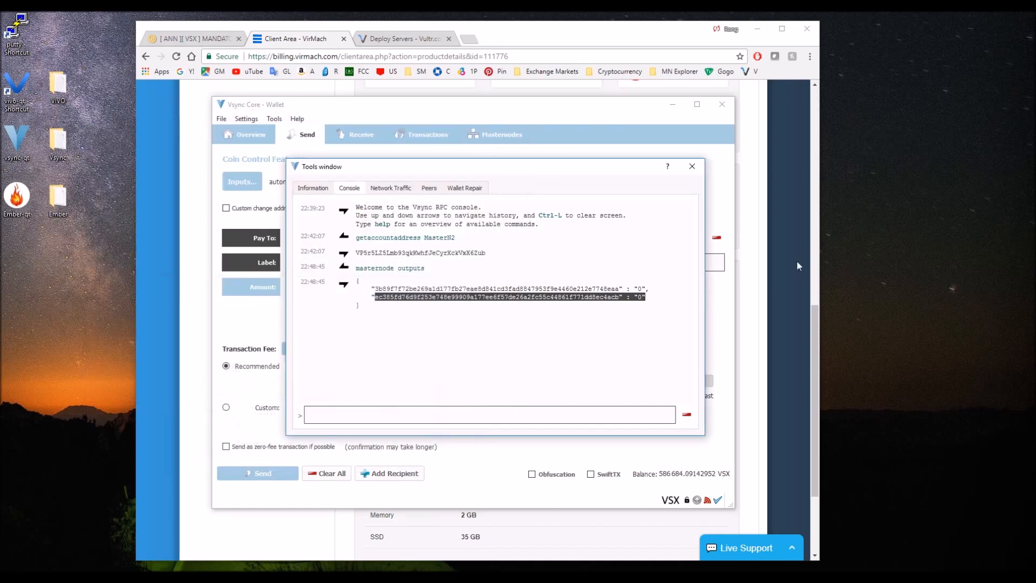
Close the wallet's Tools window and bring up the VPS's noVNC window, maximized.
{"action": "left_click", "coordinate": [522, 304]}
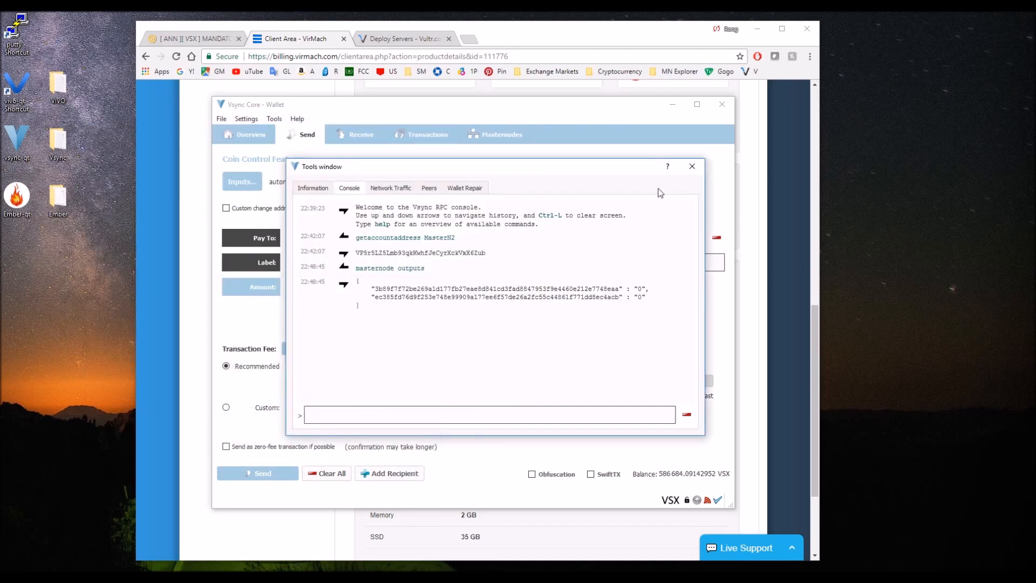
{"action": "left_click", "coordinate": [692, 168]}
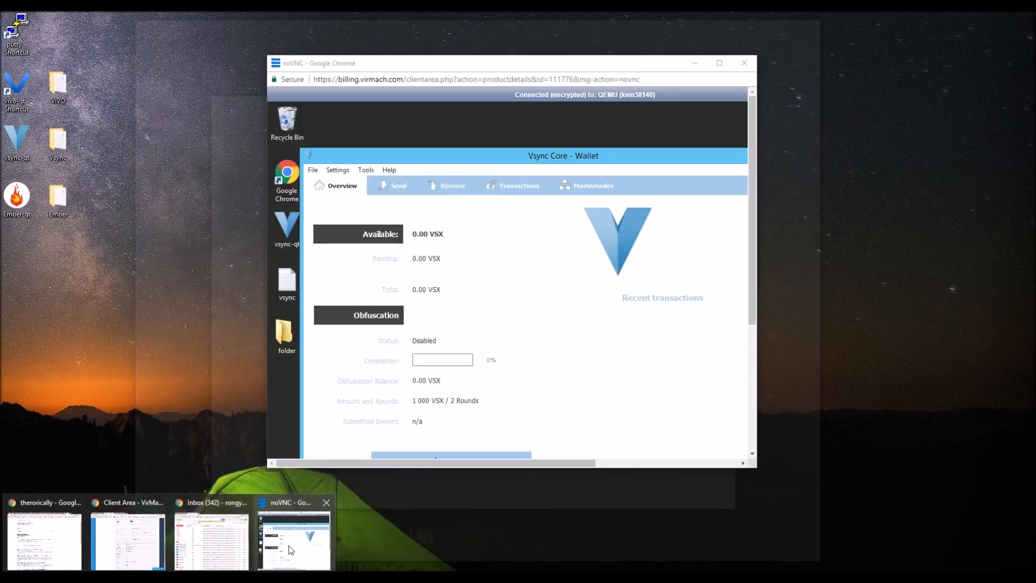
{"action": "left_click", "coordinate": [288, 546]}
{"action": "left_click_drag", "start_coordinate": [401, 55], "coordinate": [473, 4]}
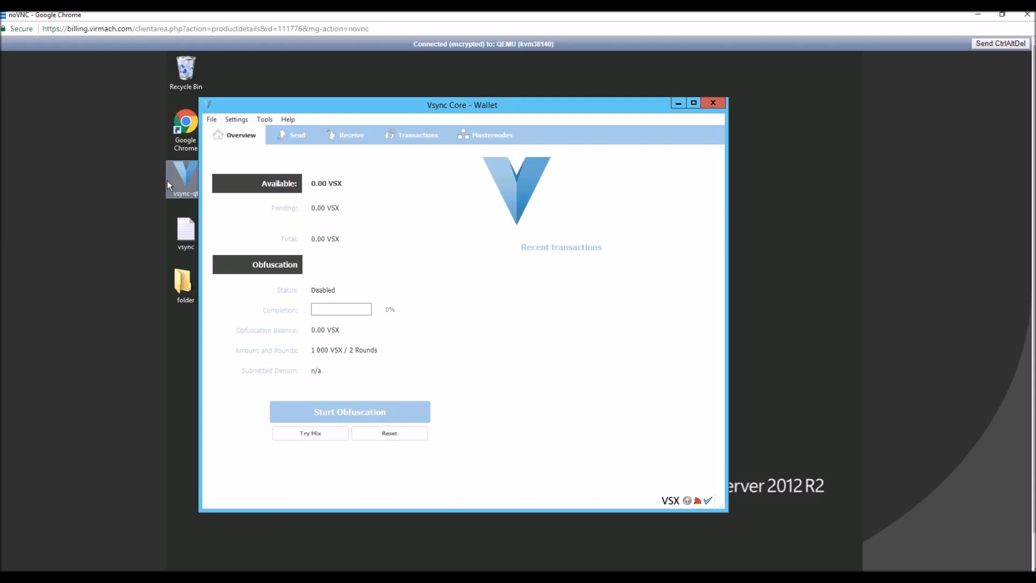
Review the Windows masternode tutorial steps in the Bitcointalk VSX thread, and return to the VPS desktop.
{"action": "mouse_move", "coordinate": [184, 576]}
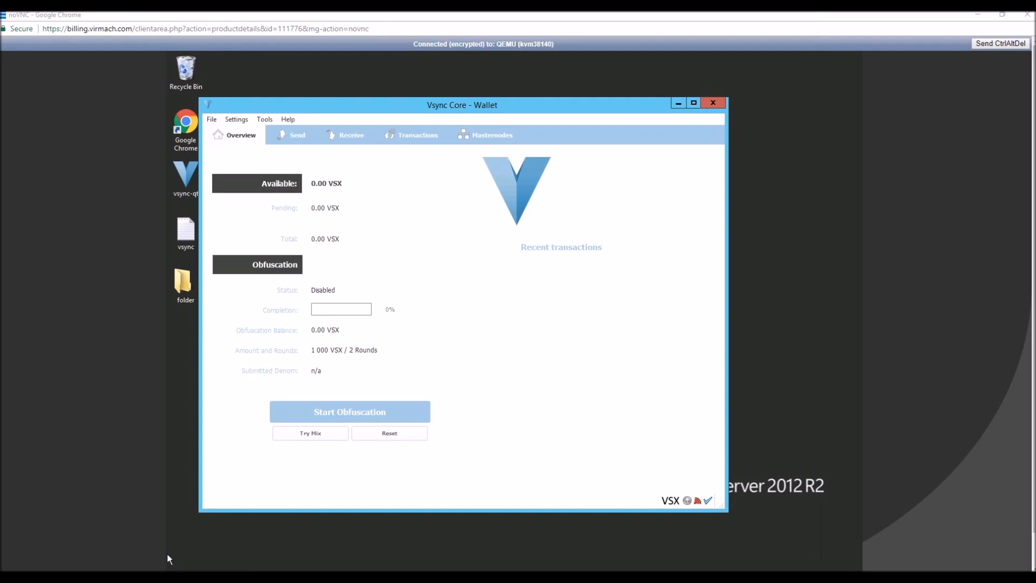
{"action": "mouse_move", "coordinate": [167, 552]}
{"action": "left_click", "coordinate": [121, 533]}
{"action": "left_click", "coordinate": [189, 41]}
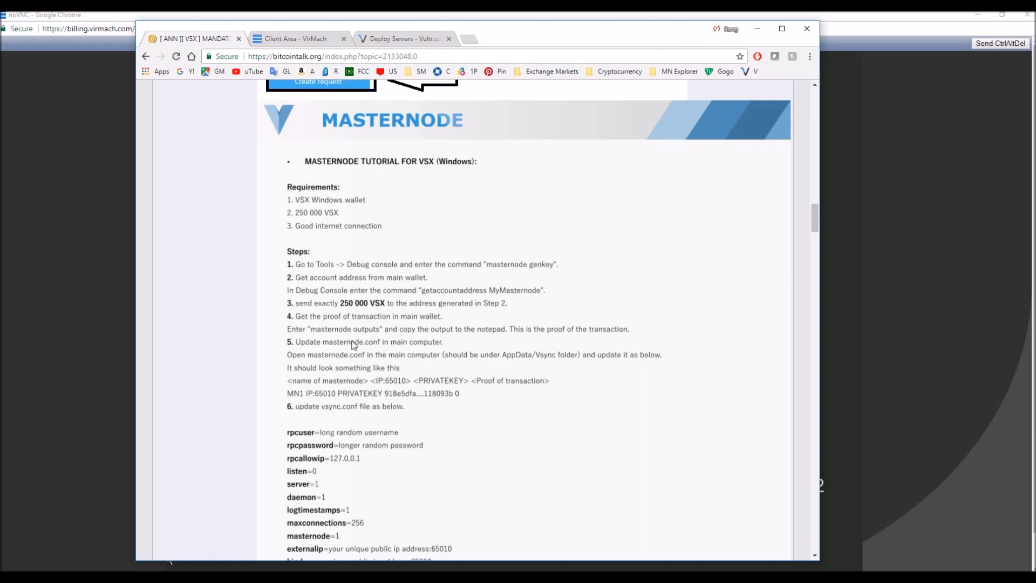
{"action": "left_click", "coordinate": [757, 29]}
{"action": "left_click", "coordinate": [776, 279]}
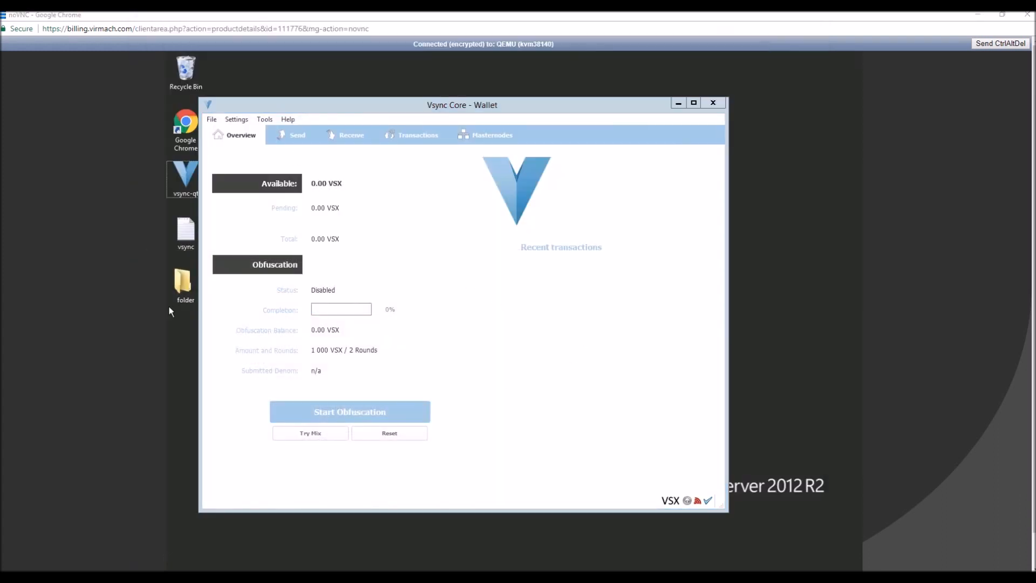
Open the Vsync data folder under %appdata% in File Explorer on the VPS.
{"action": "scroll", "coordinate": [186, 548], "scroll_direction": "down", "scroll_amount": 1}
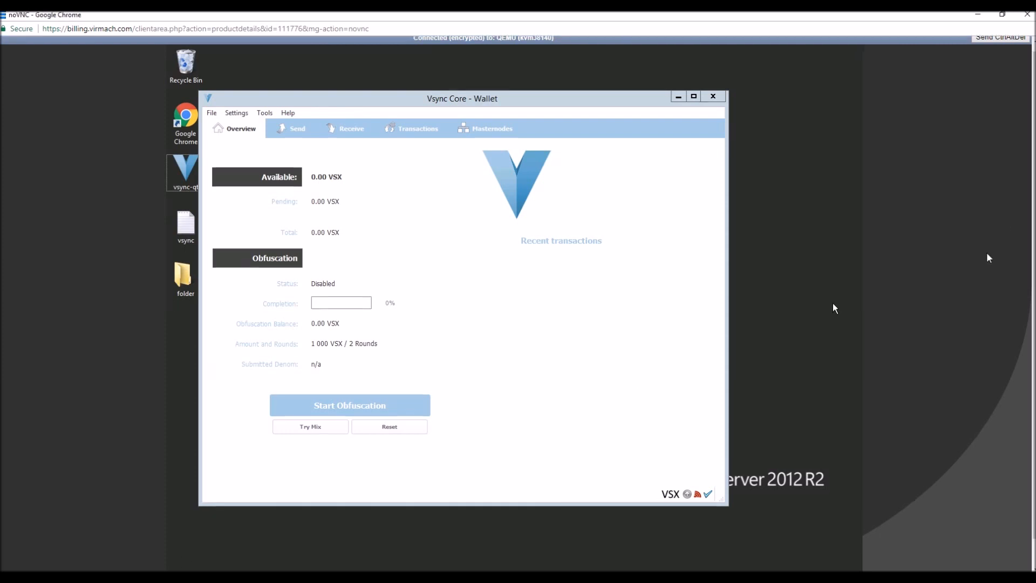
{"action": "left_click", "coordinate": [277, 561]}
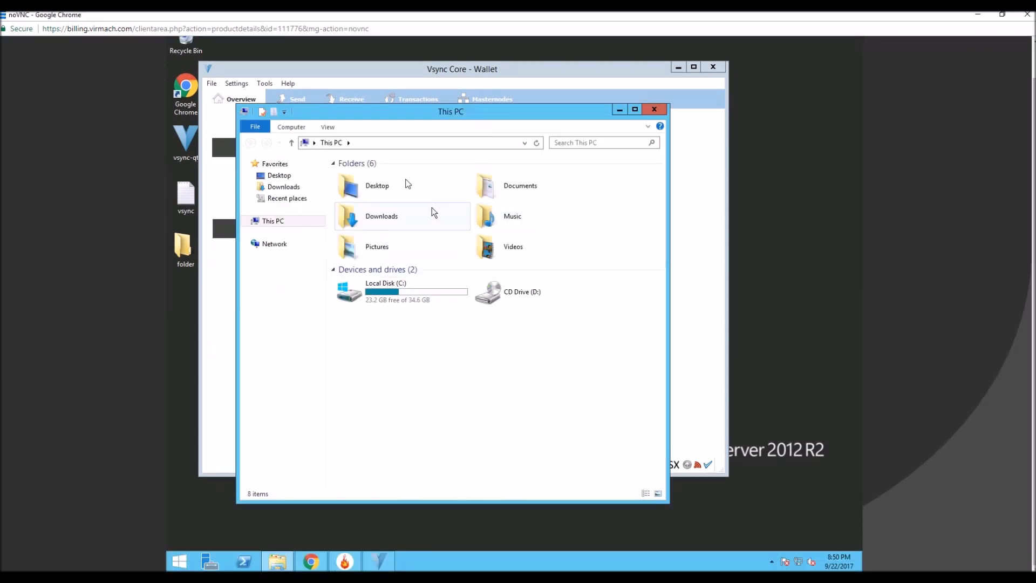
{"action": "left_click", "coordinate": [372, 144]}
{"action": "type", "text": "%"}
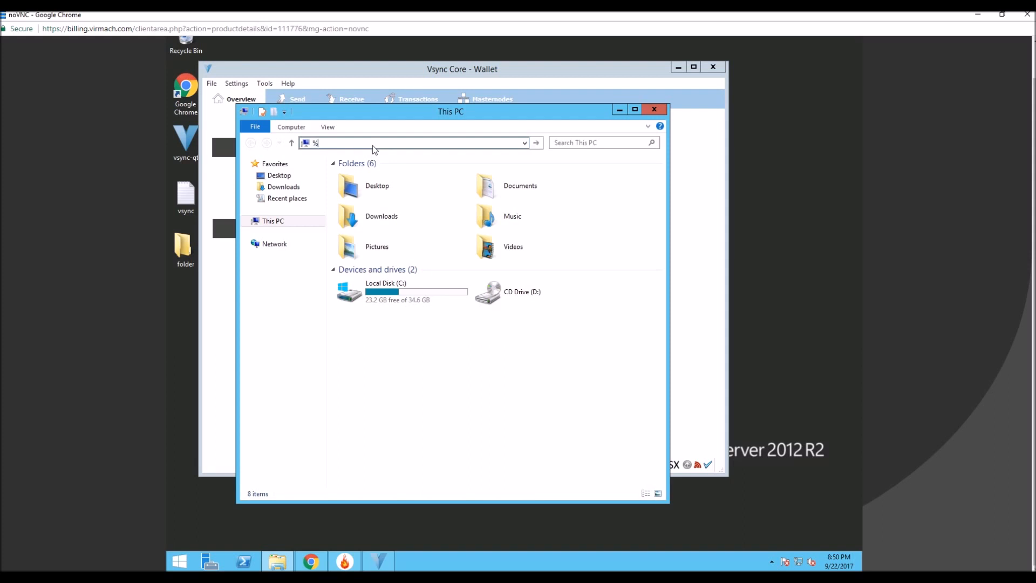
{"action": "type", "text": "appdata%"}
{"action": "key", "text": "Return"}
{"action": "double_click", "coordinate": [385, 208]}
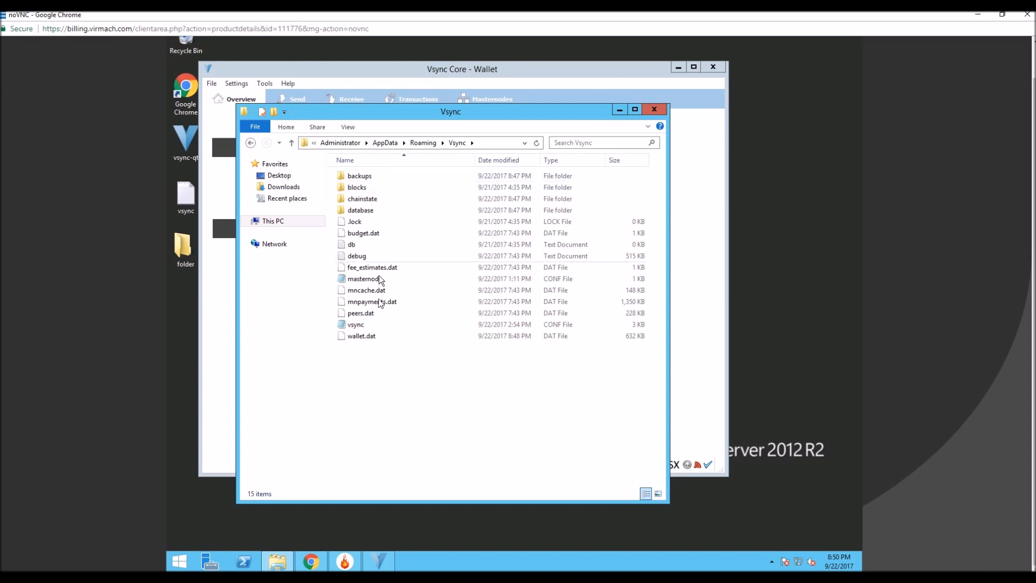
{"action": "left_click", "coordinate": [368, 324]}
{"action": "left_click", "coordinate": [456, 390]}
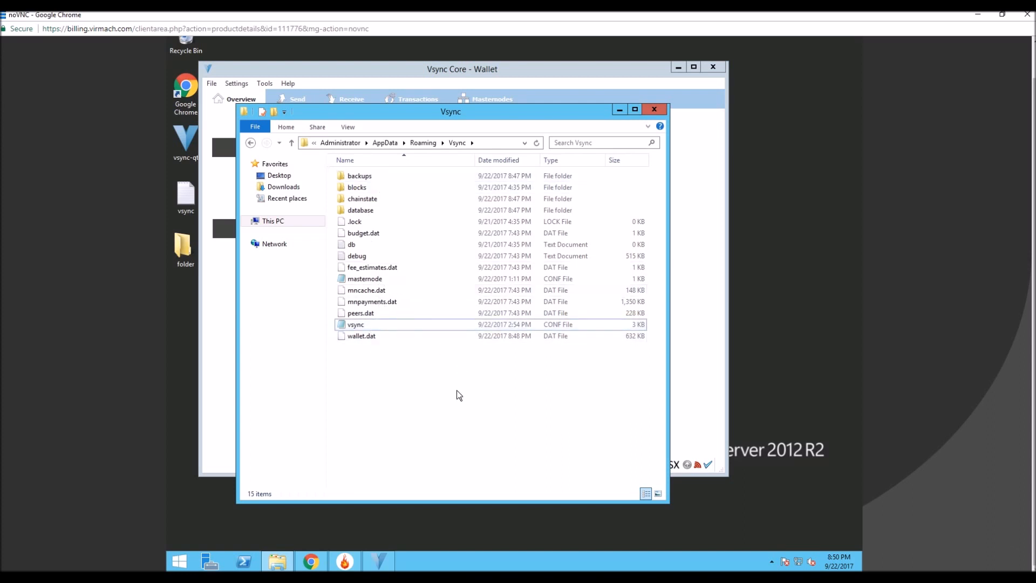
{"action": "left_click", "coordinate": [359, 327]}
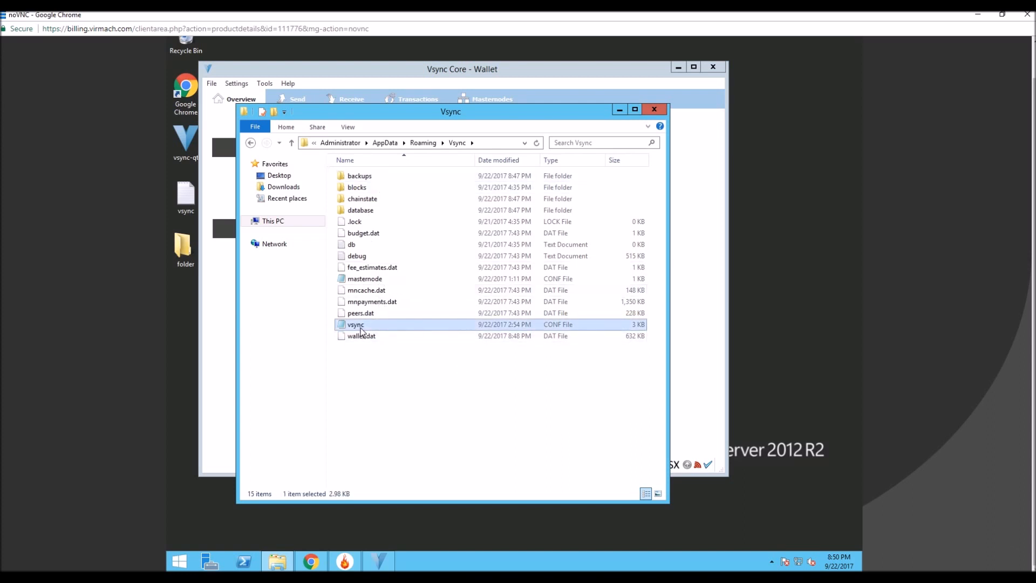
Run getinfo in the debug console of the Vsync wallet on the VPS.
{"action": "left_click", "coordinate": [212, 331]}
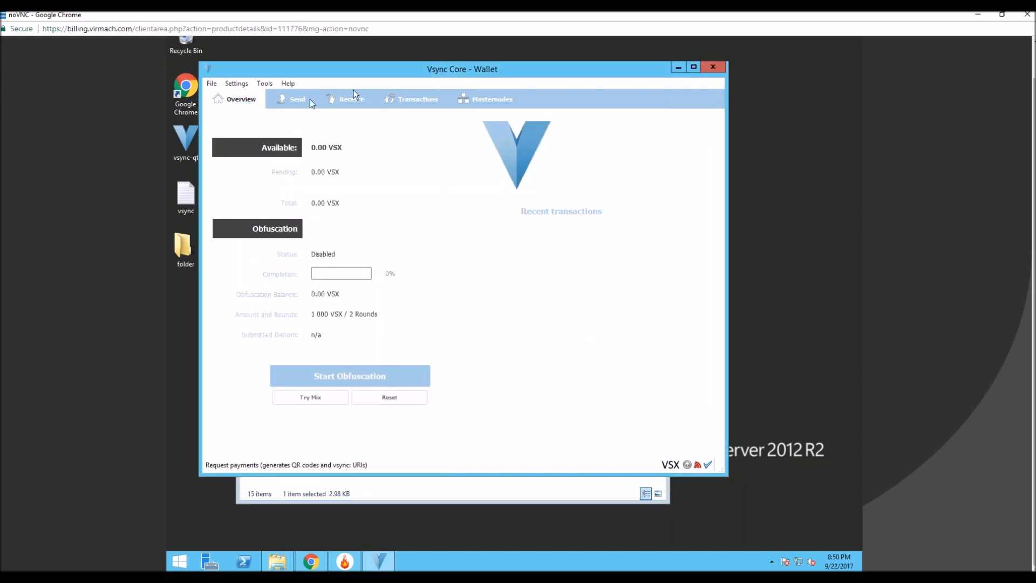
{"action": "left_click", "coordinate": [264, 83]}
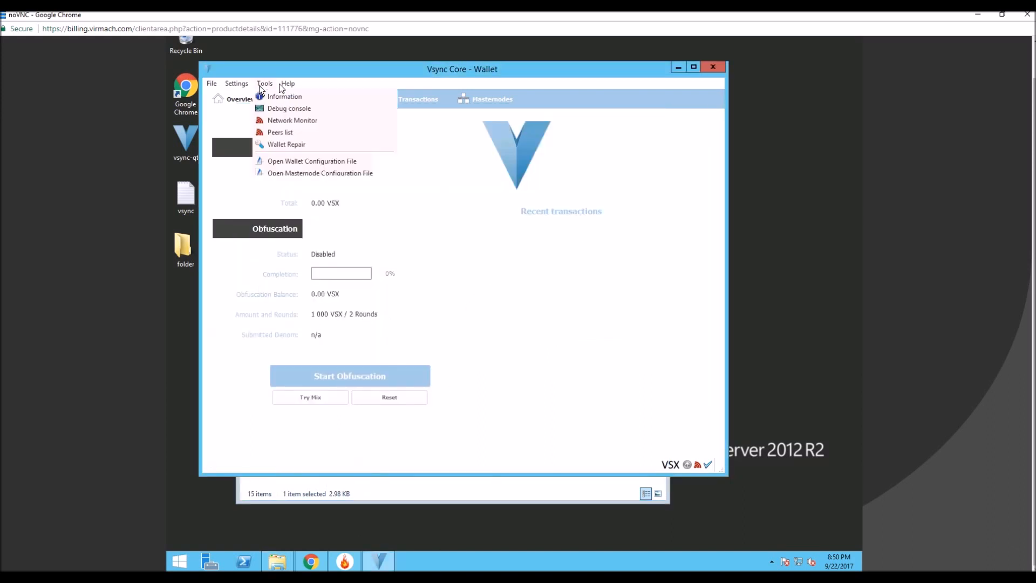
{"action": "left_click", "coordinate": [285, 108]}
{"action": "left_click", "coordinate": [455, 419]}
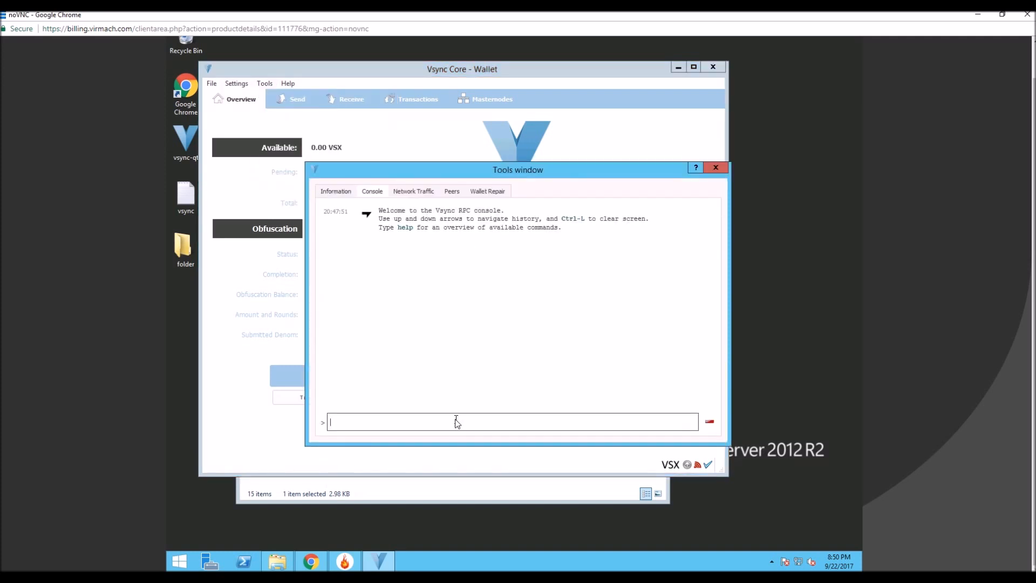
{"action": "type", "text": "getinfo"}
{"action": "key", "text": "Return"}
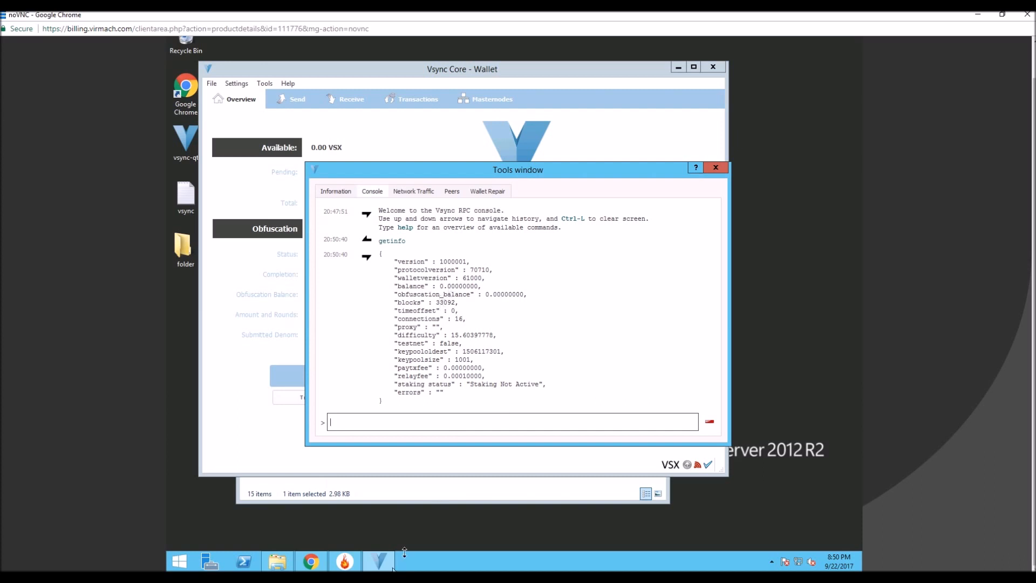
Run getinfo in the main computer's Vsync wallet console for comparison, and put that wallet away.
{"action": "left_click", "coordinate": [383, 576]}
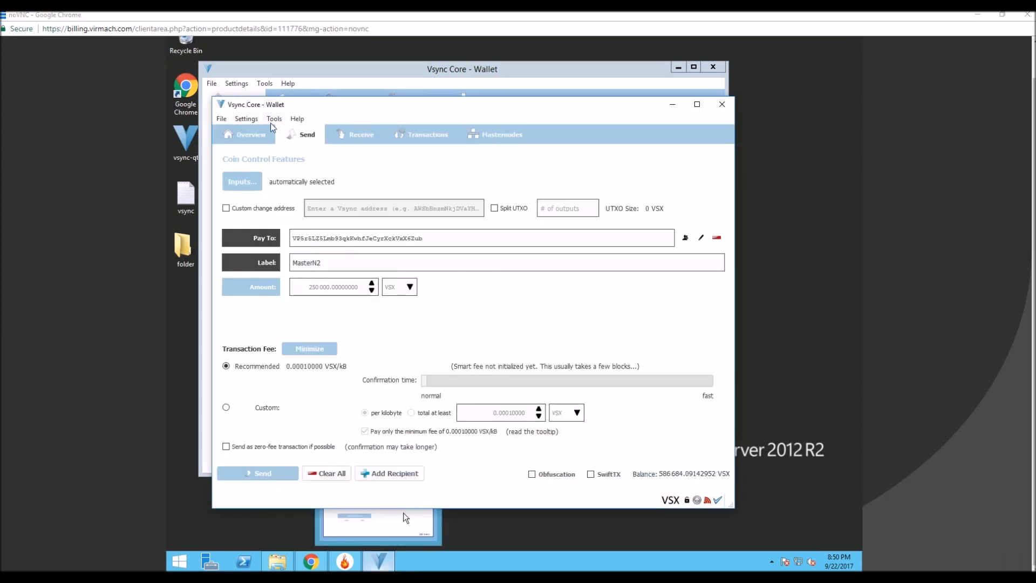
{"action": "left_click", "coordinate": [273, 120]}
{"action": "left_click", "coordinate": [308, 144]}
{"action": "type", "text": "getinfo"}
{"action": "key", "text": "Return"}
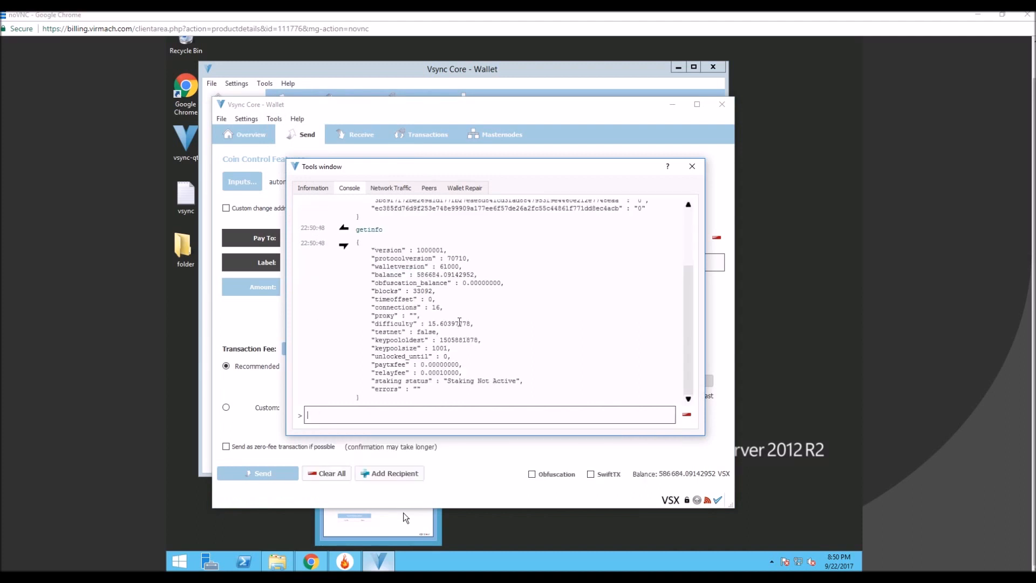
{"action": "left_click", "coordinate": [692, 166]}
{"action": "left_click", "coordinate": [672, 104]}
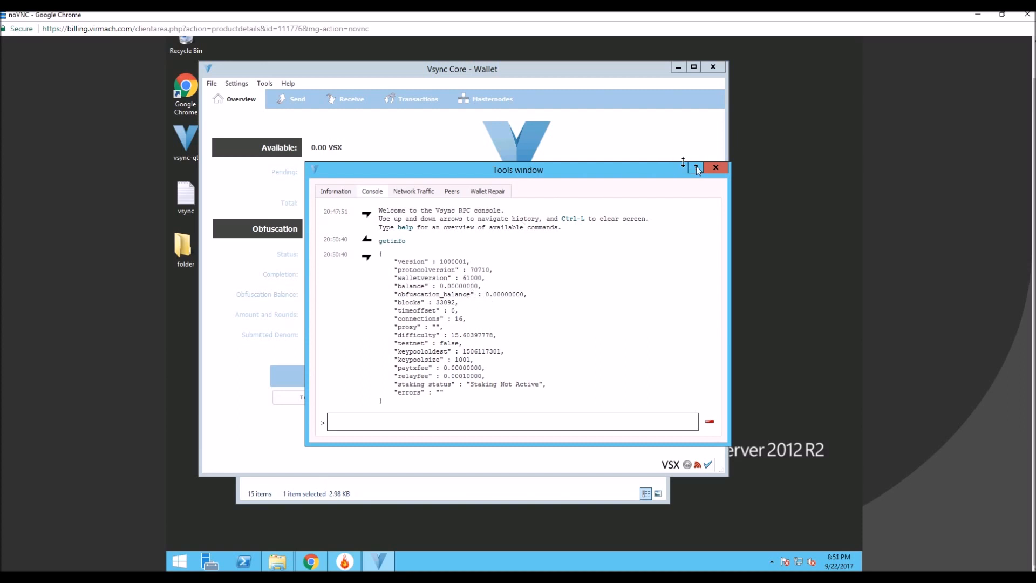
Close the Tools window and the Vsync wallet on the VPS, returning to the Vsync data folder.
{"action": "left_click", "coordinate": [713, 168]}
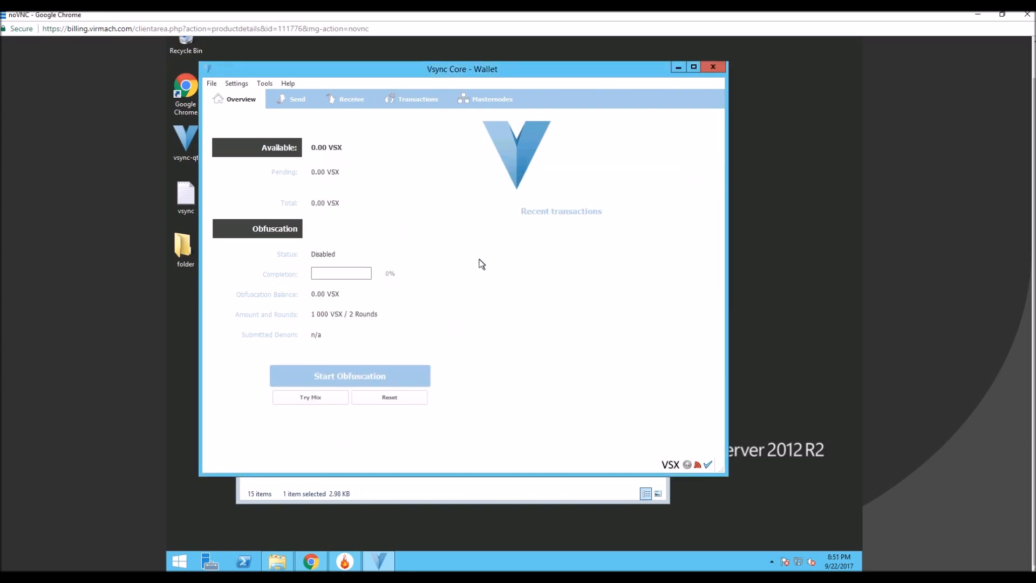
{"action": "left_click", "coordinate": [229, 84]}
{"action": "left_click", "coordinate": [230, 83]}
{"action": "left_click", "coordinate": [713, 67]}
{"action": "left_click", "coordinate": [390, 381]}
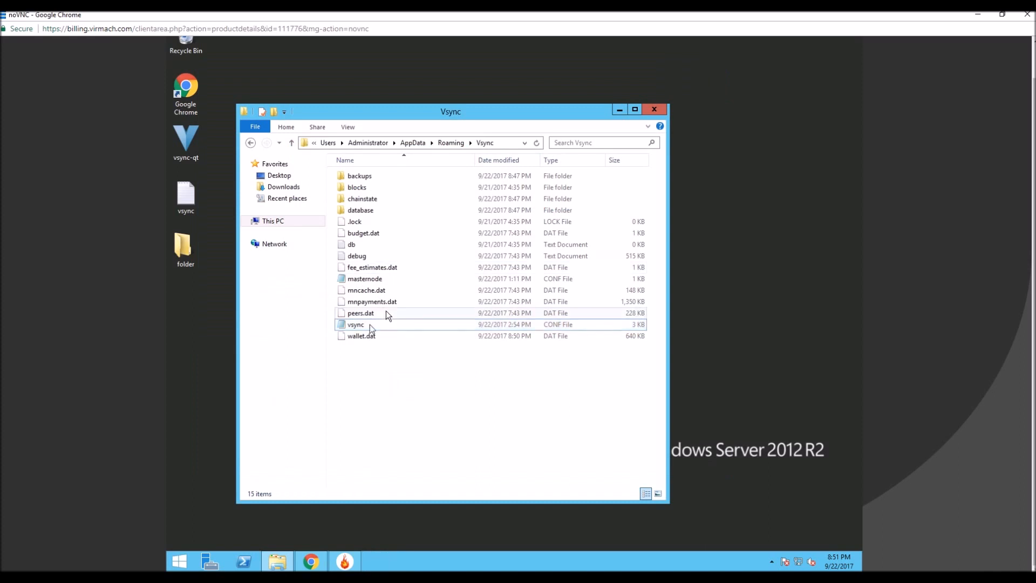
Open the vsync configuration file from the data folder in Notepad and look through its addnode list.
{"action": "double_click", "coordinate": [405, 324]}
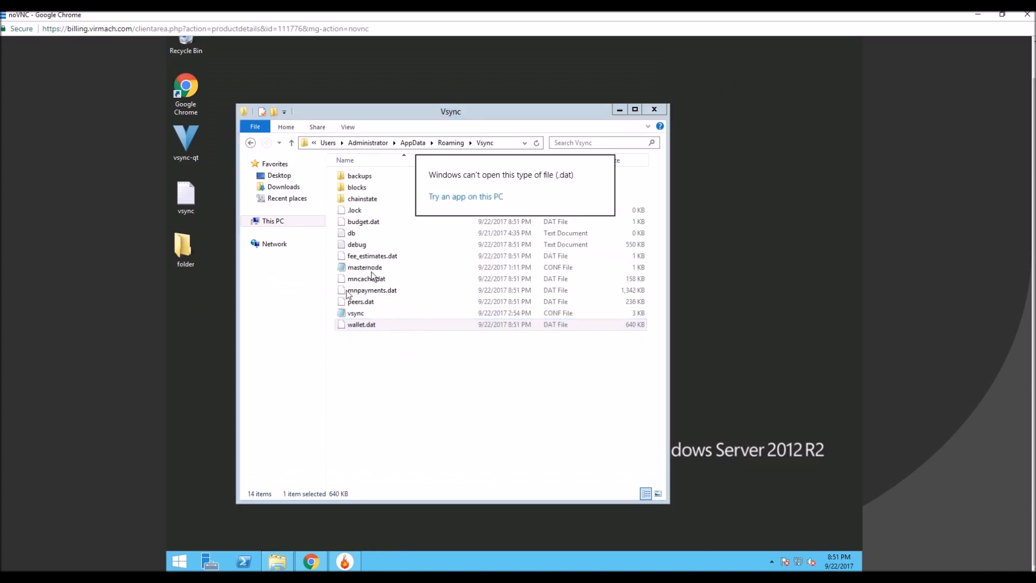
{"action": "left_click", "coordinate": [358, 315]}
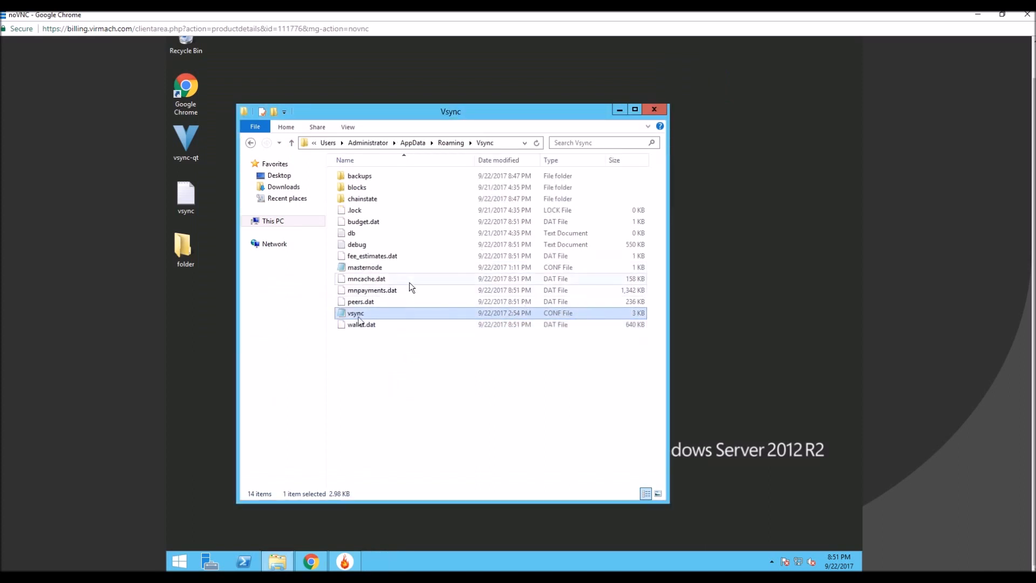
{"action": "double_click", "coordinate": [357, 315]}
{"action": "left_click", "coordinate": [419, 227]}
{"action": "scroll", "coordinate": [421, 237], "scroll_direction": "down", "scroll_amount": 14}
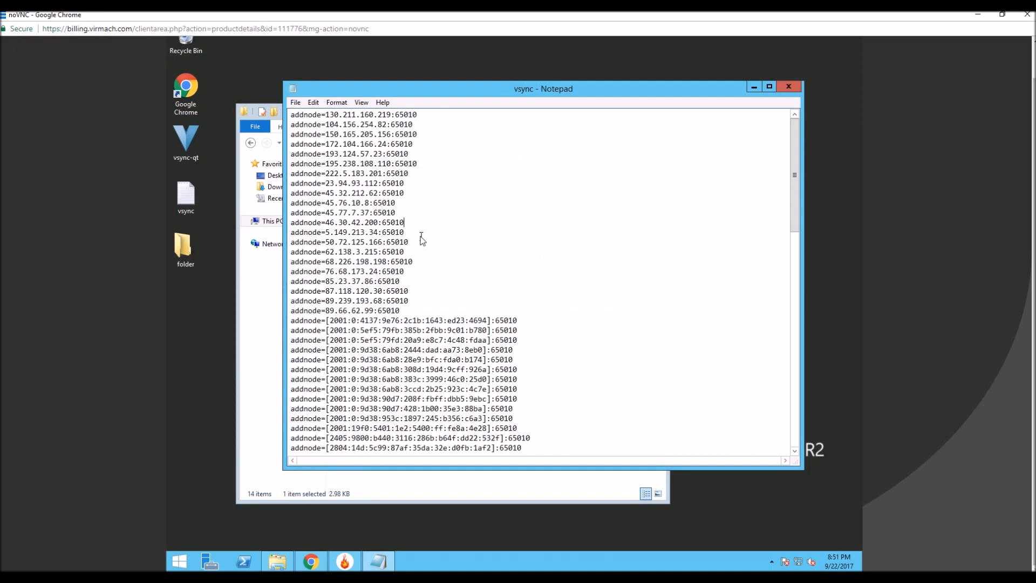
{"action": "scroll", "coordinate": [426, 243], "scroll_direction": "down", "scroll_amount": 5}
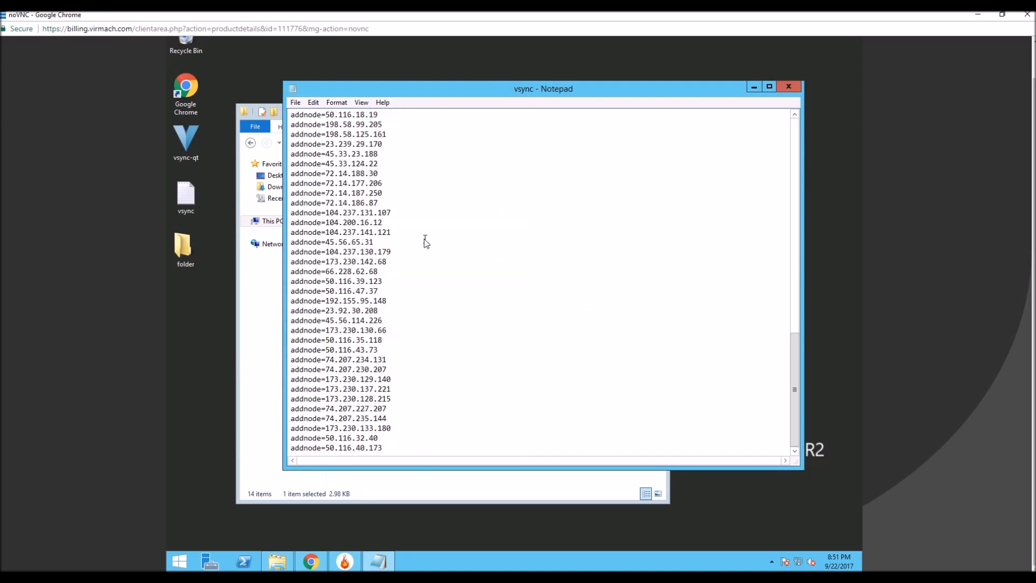
{"action": "scroll", "coordinate": [428, 260], "scroll_direction": "up", "scroll_amount": 20}
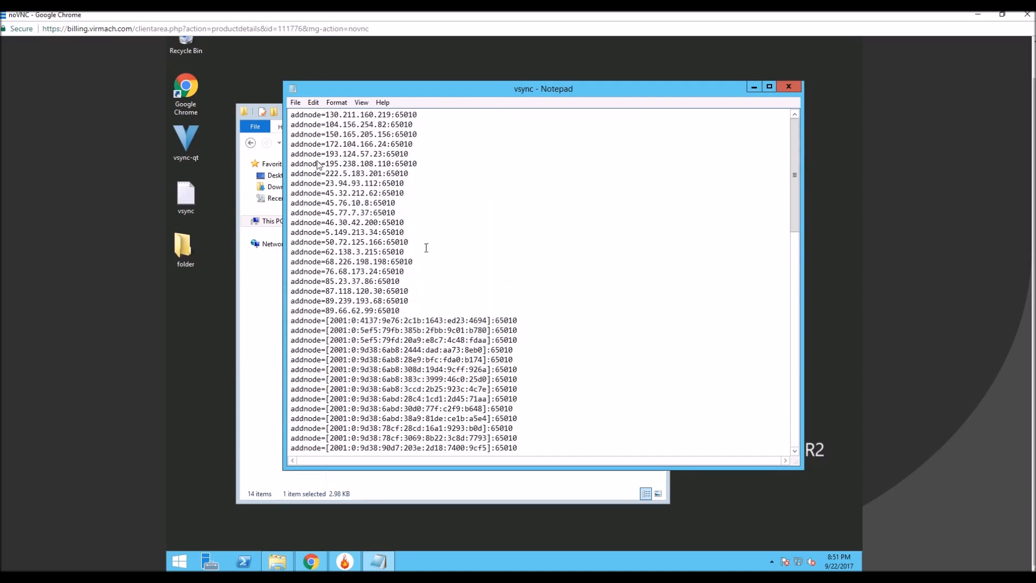
Insert three blank lines above the first addnode entry in the vsync configuration file.
{"action": "left_click", "coordinate": [291, 115]}
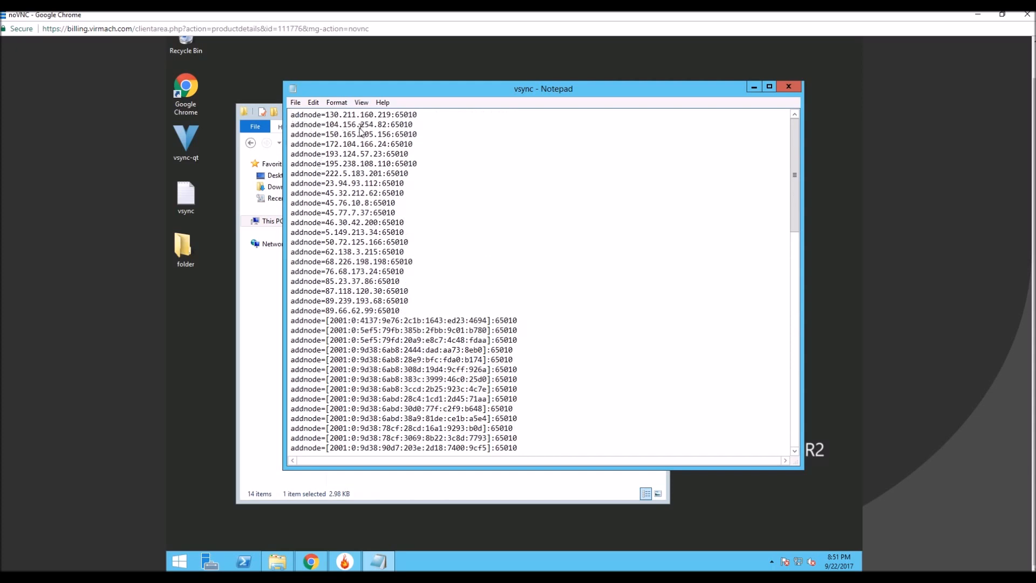
{"action": "key", "text": "Return"}
{"action": "key", "text": "Return"}
{"action": "key", "text": "Return"}
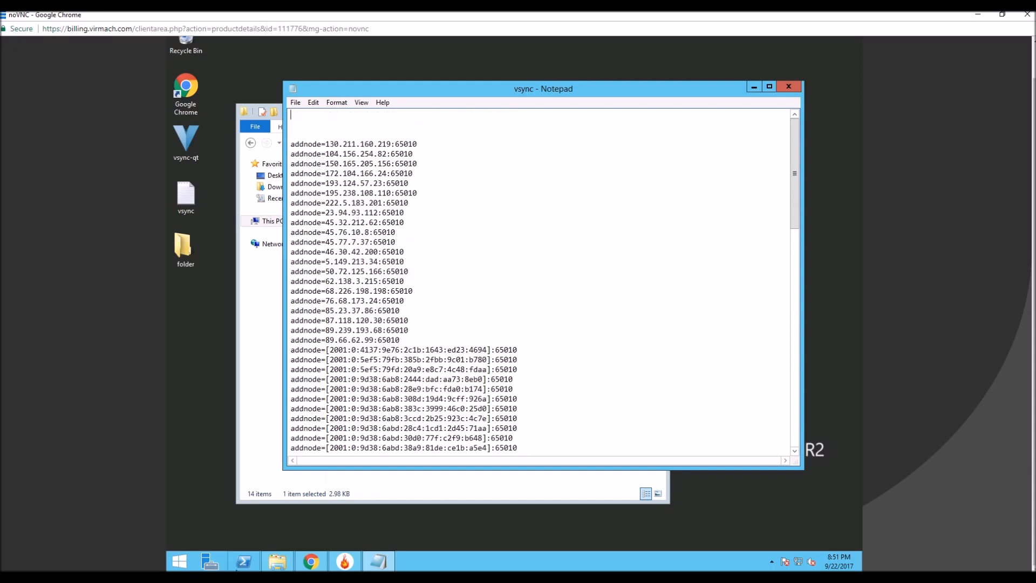
Review the vsync.conf settings in step 6 of the Bitcointalk masternode tutorial, and return to the VPS.
{"action": "left_click", "coordinate": [186, 576]}
{"action": "left_click", "coordinate": [130, 539]}
{"action": "scroll", "coordinate": [300, 245], "scroll_direction": "down", "scroll_amount": 2}
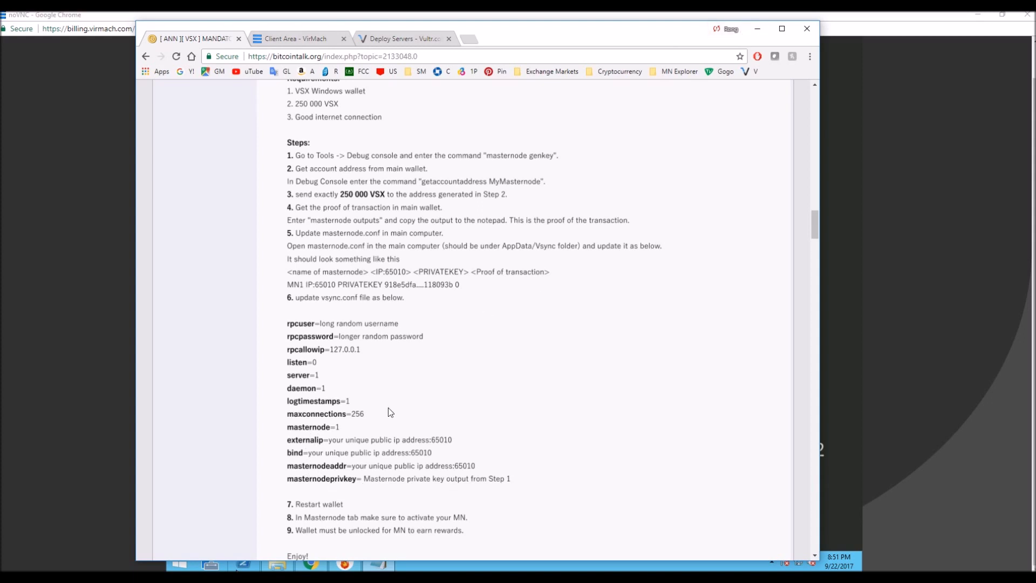
{"action": "left_click", "coordinate": [757, 29]}
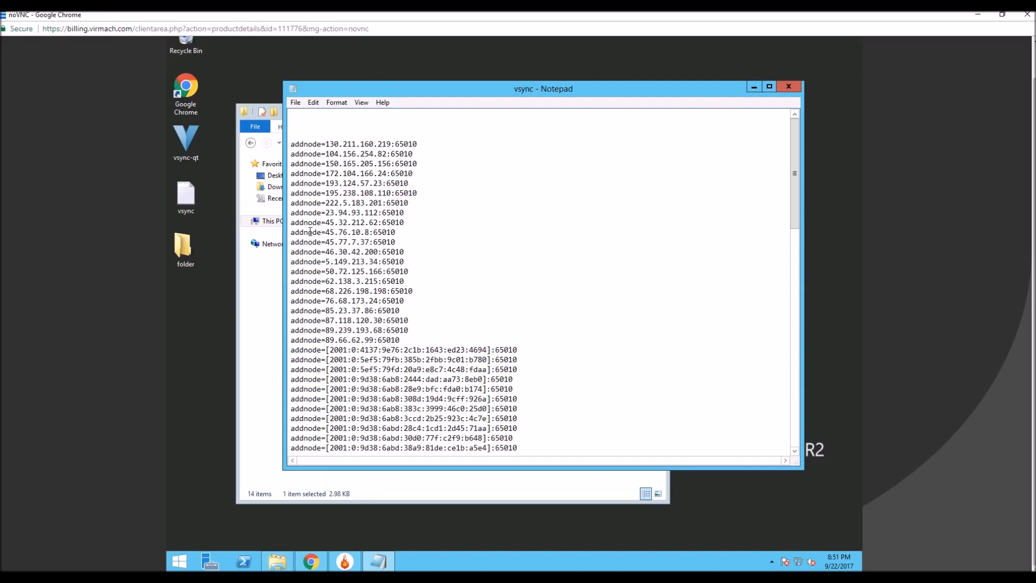
Arrange the Bitcointalk thread and the noVNC window side by side, with the tutorial's vsync.conf settings in view.
{"action": "left_click_drag", "start_coordinate": [484, 14], "coordinate": [1033, 22]}
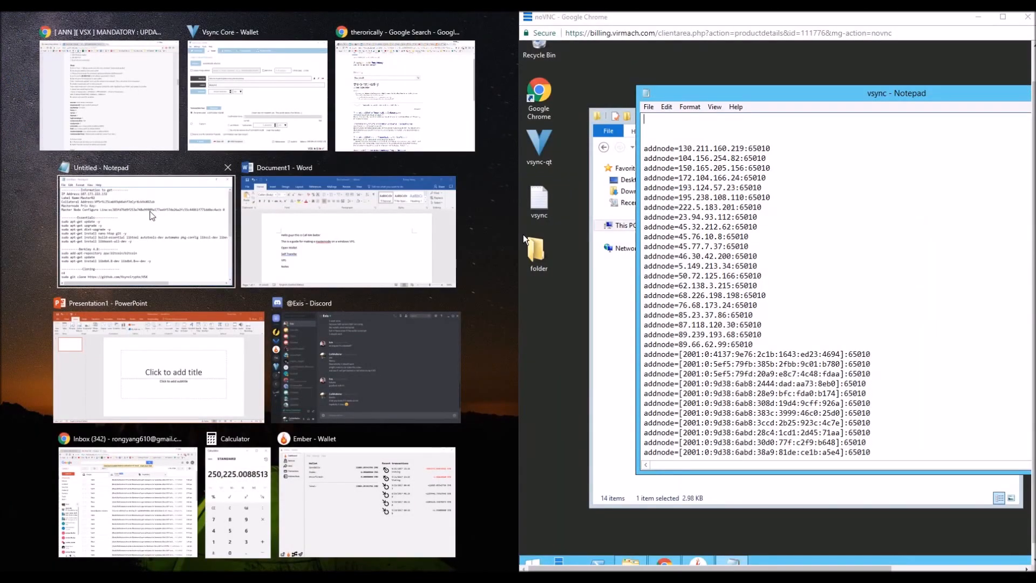
{"action": "left_click", "coordinate": [133, 108]}
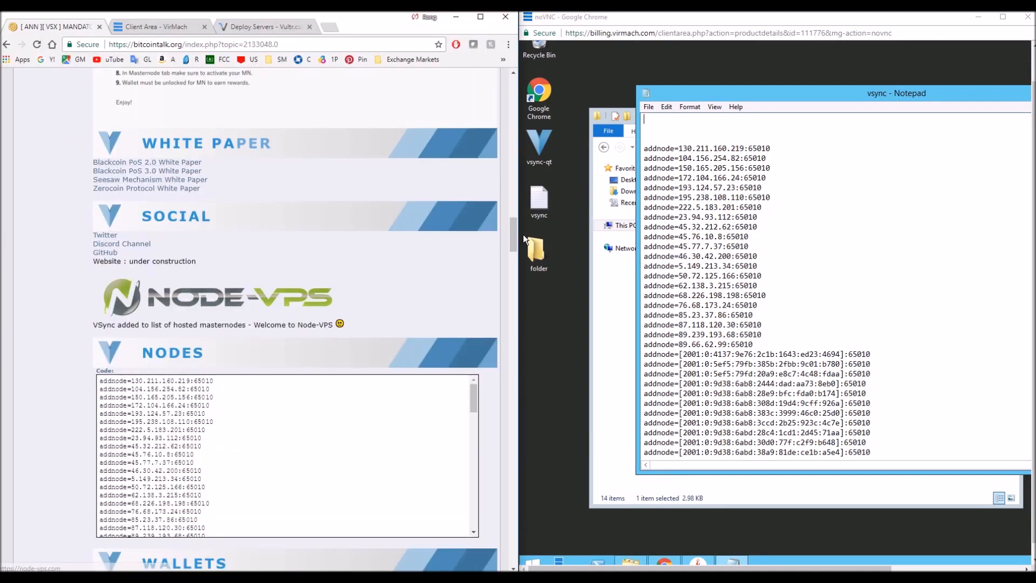
{"action": "scroll", "coordinate": [522, 234], "scroll_direction": "up", "scroll_amount": 5}
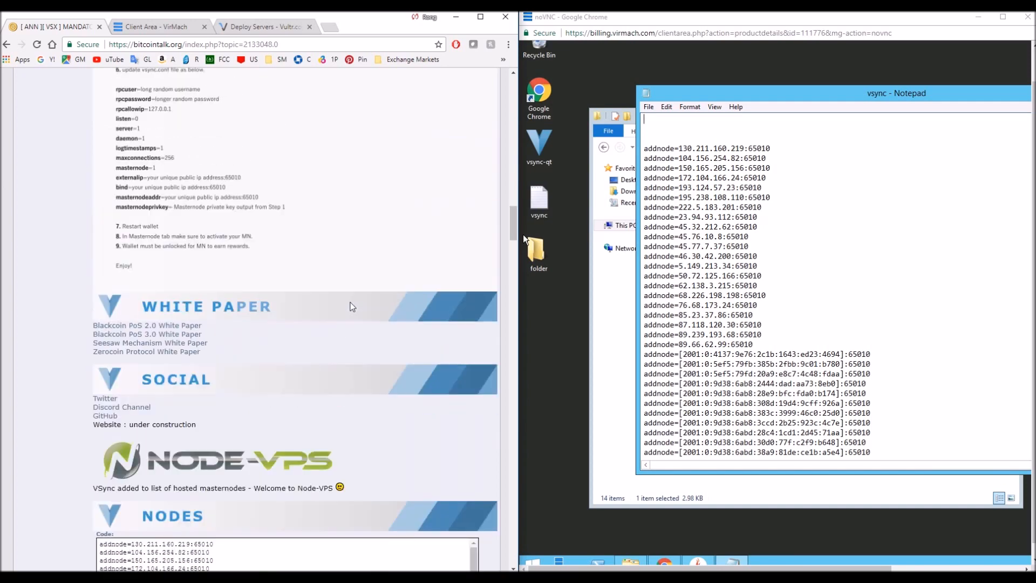
Add an rpcuser entry with the value webelongwithvsync at the start of the vsync configuration file.
{"action": "left_click", "coordinate": [663, 126]}
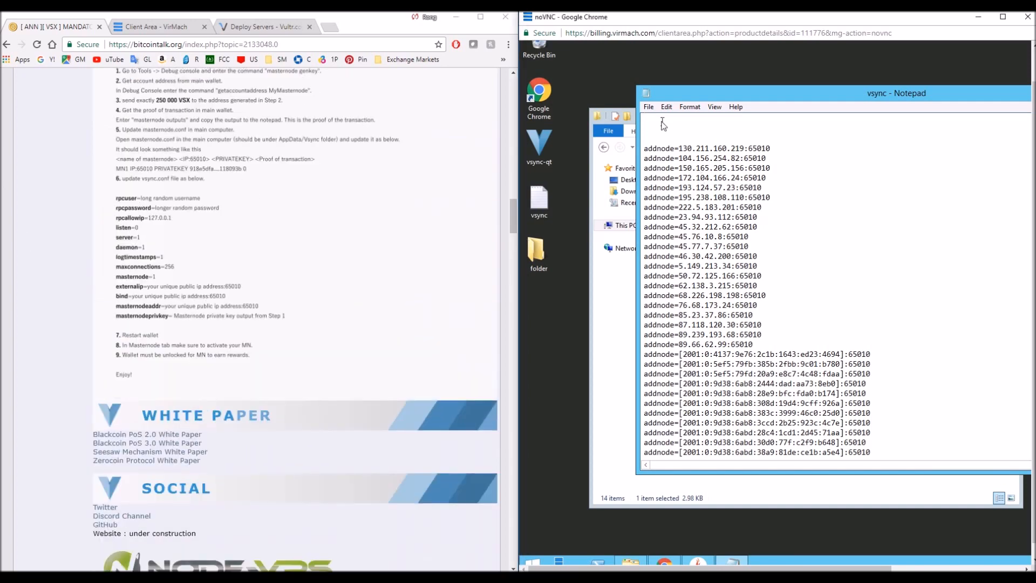
{"action": "type", "text": "rpcuser"}
{"action": "type", "text": "= WHa"}
{"action": "key", "text": "BackSpace"}
{"action": "key", "text": "BackSpace"}
{"action": "key", "text": "BackSpace"}
{"action": "type", "text": "WeBelong"}
{"action": "key", "text": "BackSpace"}
{"action": "key", "text": "BackSpace"}
{"action": "key", "text": "BackSpace"}
{"action": "key", "text": "BackSpace"}
{"action": "key", "text": "BackSpace"}
{"action": "key", "text": "BackSpace"}
{"action": "key", "text": "BackSpace"}
{"action": "type", "text": "webelongwithvsync"}
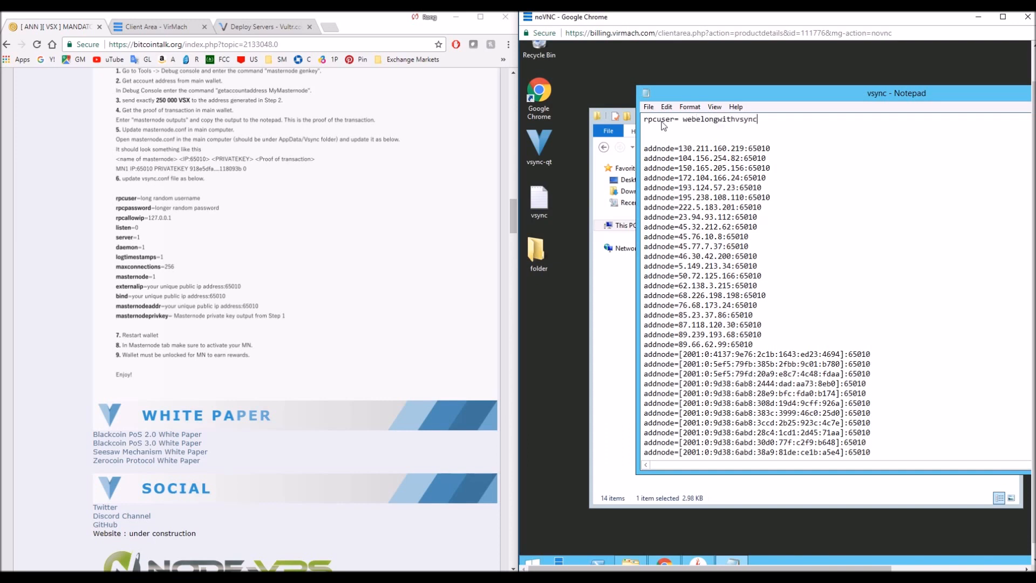
Add the rpcpassword= key below the rpcuser entry, and remove the space after the equals sign in rpcuser.
{"action": "key", "text": "Return"}
{"action": "type", "text": "r"}
{"action": "key", "text": "BackSpace"}
{"action": "key", "text": "BackSpace"}
{"action": "type", "text": "rp"}
{"action": "key", "text": "Return"}
{"action": "type", "text": "rpc"}
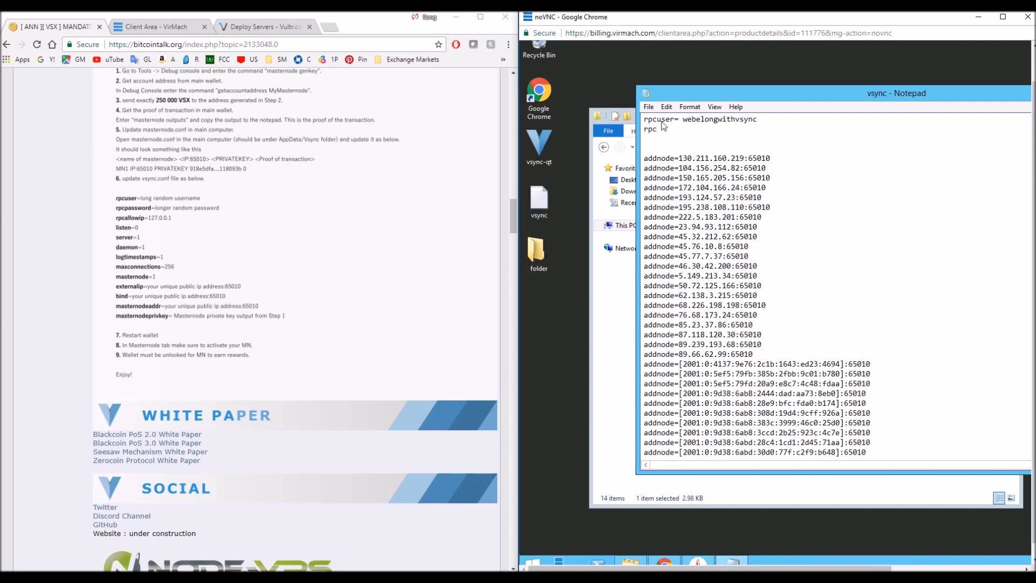
{"action": "type", "text": "password ="}
{"action": "key", "text": "BackSpace"}
{"action": "key", "text": "BackSpace"}
{"action": "key", "text": "BackSpace"}
{"action": "type", "text": "="}
{"action": "type", "text": "d"}
{"action": "key", "text": "BackSpace"}
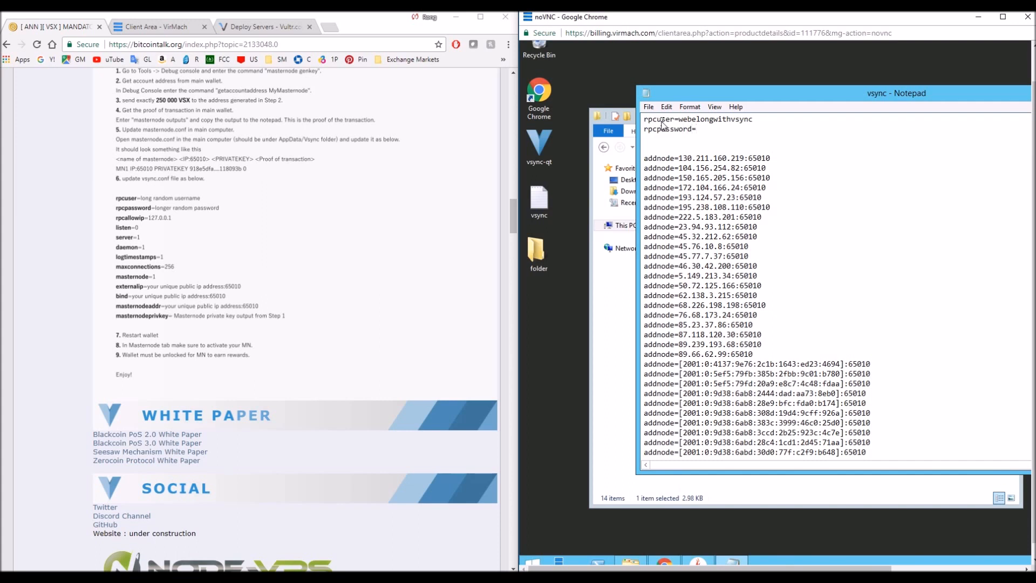
Enter a long RPC password as the rpcpassword value and start a new line.
{"action": "key", "text": "Return"}
Add the line rpcallowup=127.0.0.1 below the rpcpassword entry.
{"action": "type", "text": "rp"}
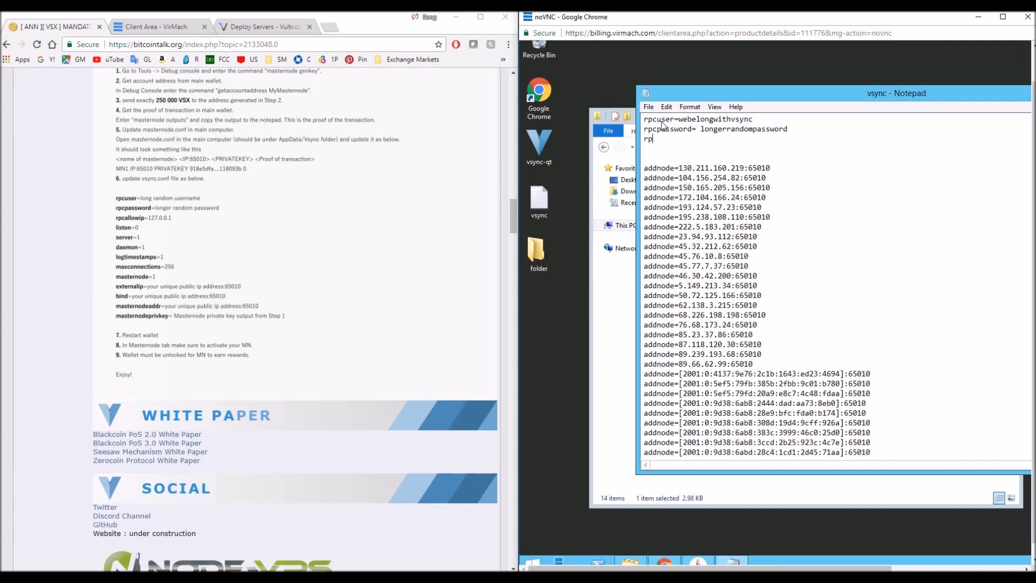
{"action": "type", "text": "callowup=127.0.0.1"}
{"action": "key", "text": "Return"}
Add the entries listen=0, server=1 and daemon=1 on separate lines of the vsync configuration.
{"action": "type", "text": "listen"}
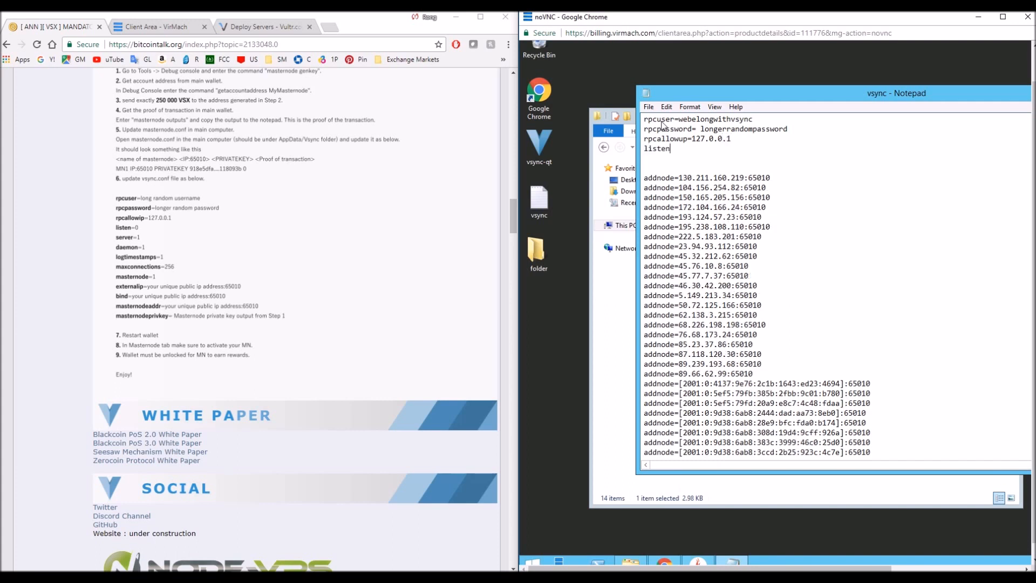
{"action": "type", "text": "=0"}
{"action": "key", "text": "Return"}
{"action": "type", "text": "serv"}
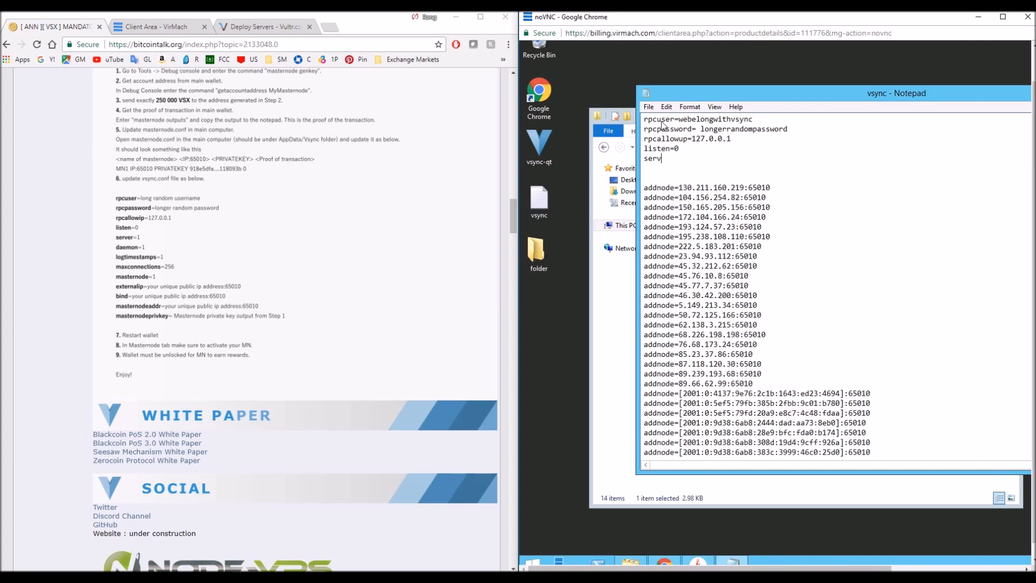
{"action": "type", "text": "er=1"}
{"action": "key", "text": "Return"}
{"action": "type", "text": "dae"}
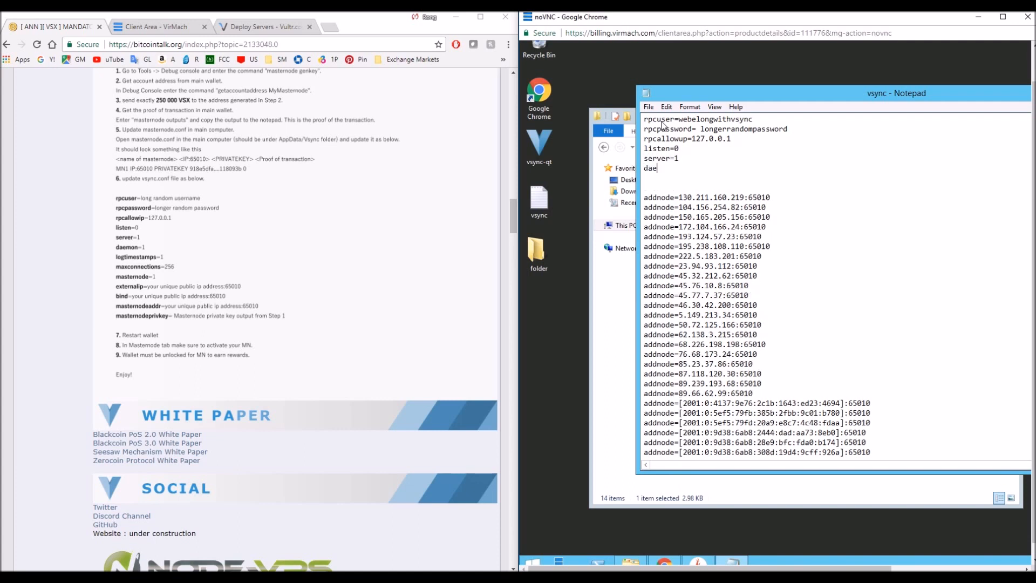
{"action": "type", "text": "mon=1"}
{"action": "key", "text": "Return"}
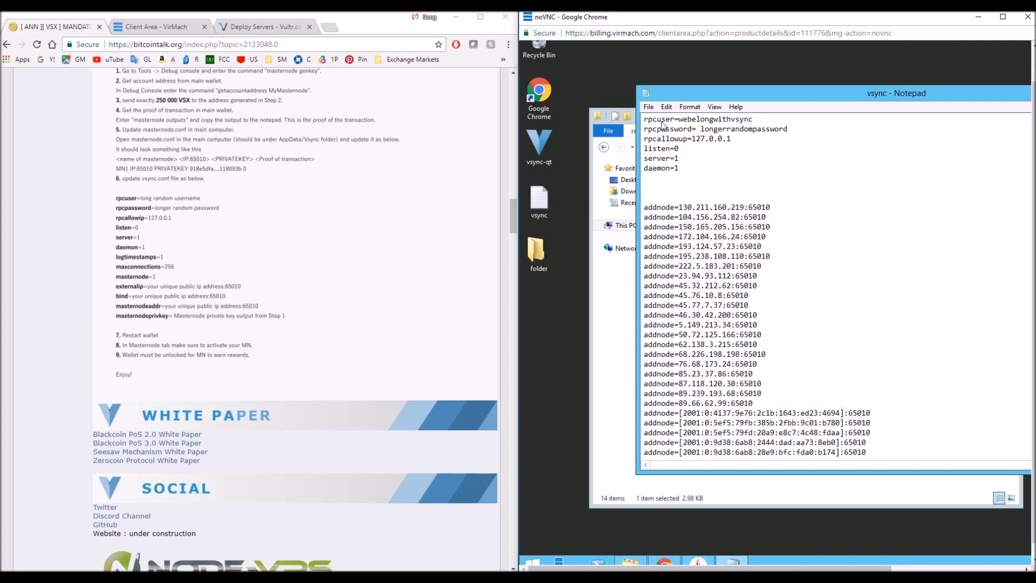
Add the entries logtimestamps=1 and maxconnections=256 on separate lines below daemon.
{"action": "type", "text": "logtimestamps=1"}
{"action": "key", "text": "Return"}
{"action": "type", "text": "m,"}
{"action": "type", "text": "a"}
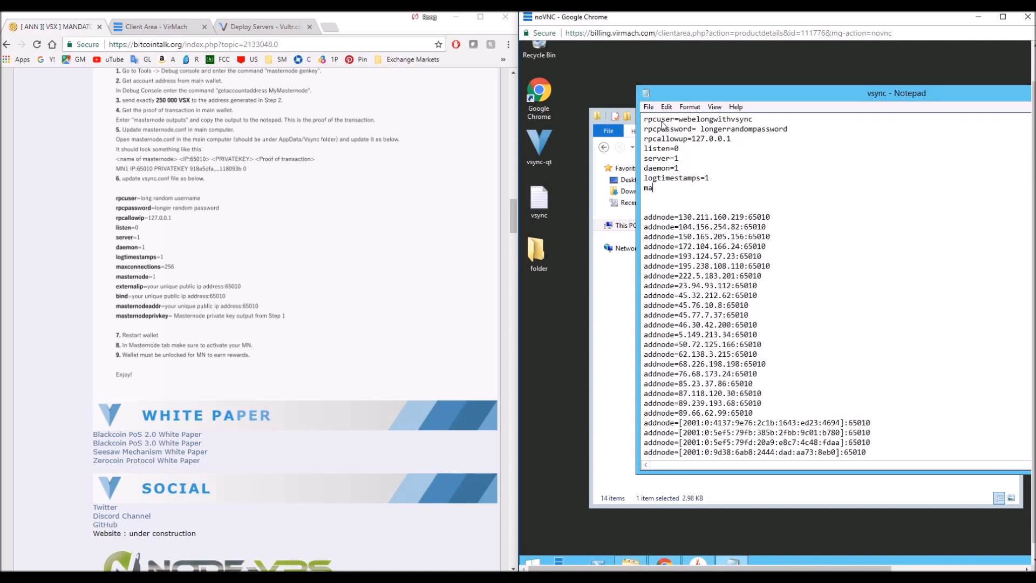
{"action": "type", "text": "axconnections=24"}
{"action": "key", "text": "BackSpace"}
{"action": "type", "text": "56"}
Append the port :65010 to the IP Address line in the local information notes, then put the notes away.
{"action": "left_click", "coordinate": [228, 282]}
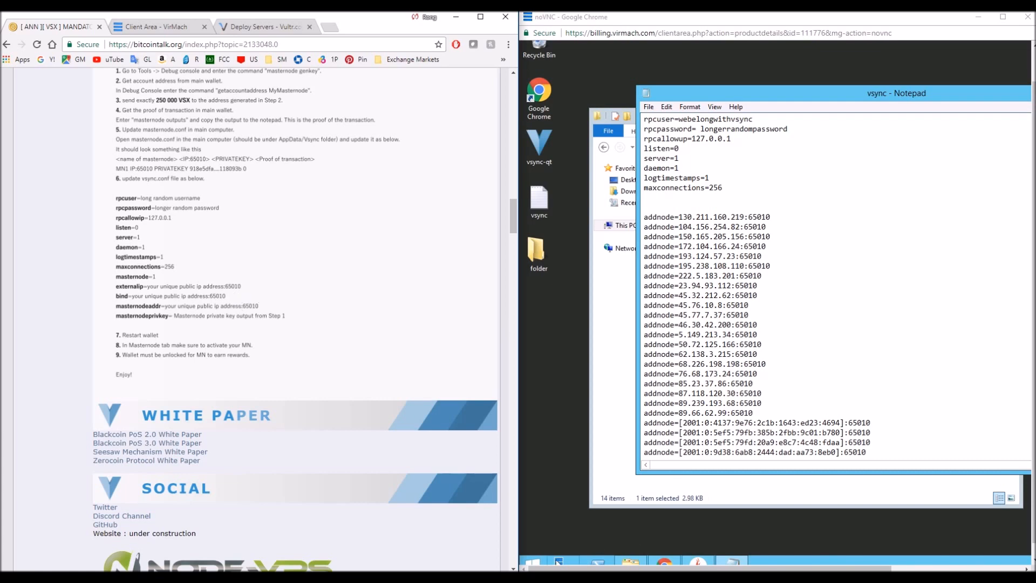
{"action": "left_click", "coordinate": [559, 575]}
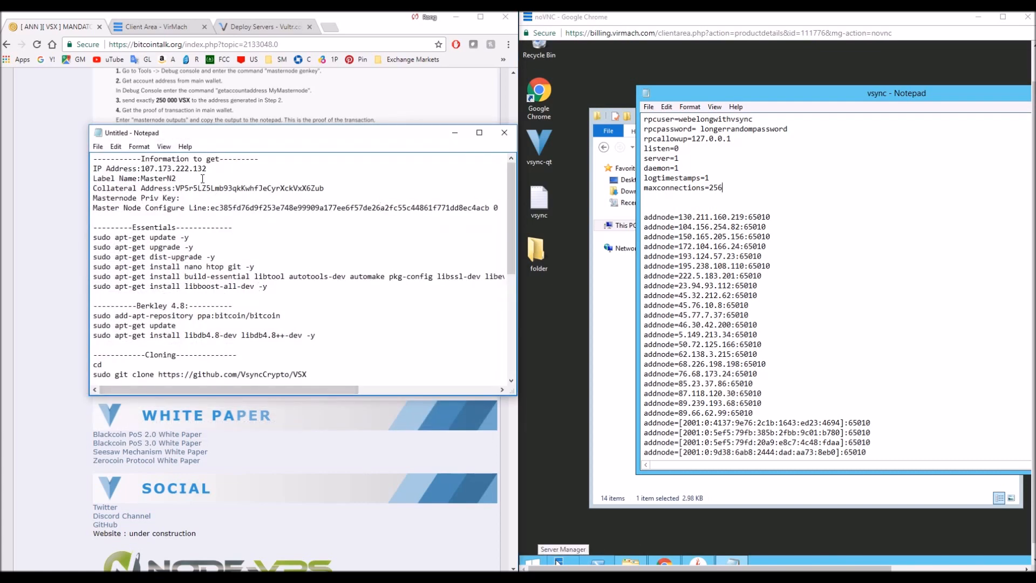
{"action": "left_click_drag", "start_coordinate": [280, 133], "coordinate": [513, 146]}
{"action": "left_click", "coordinate": [482, 179]}
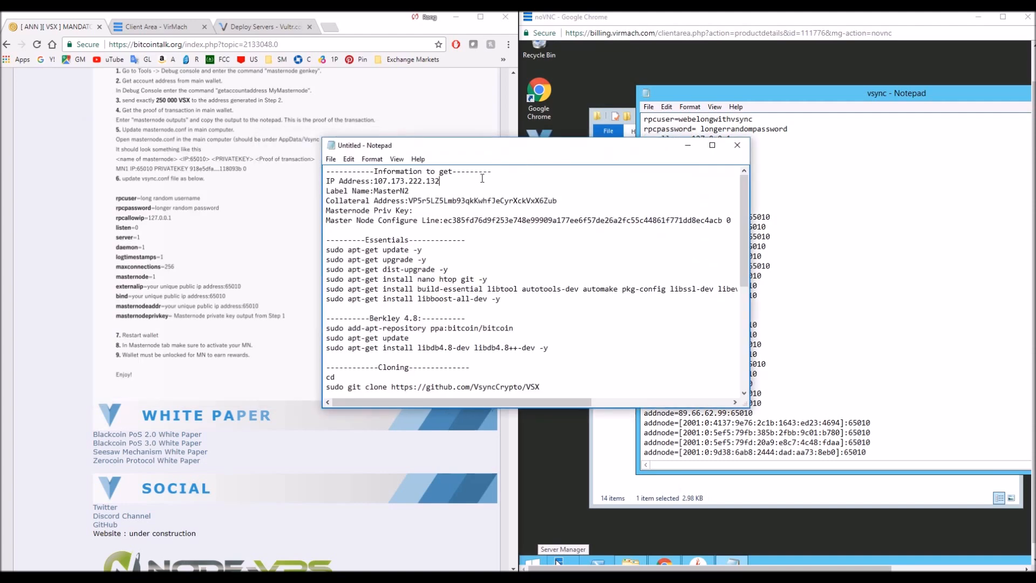
{"action": "type", "text": ":"}
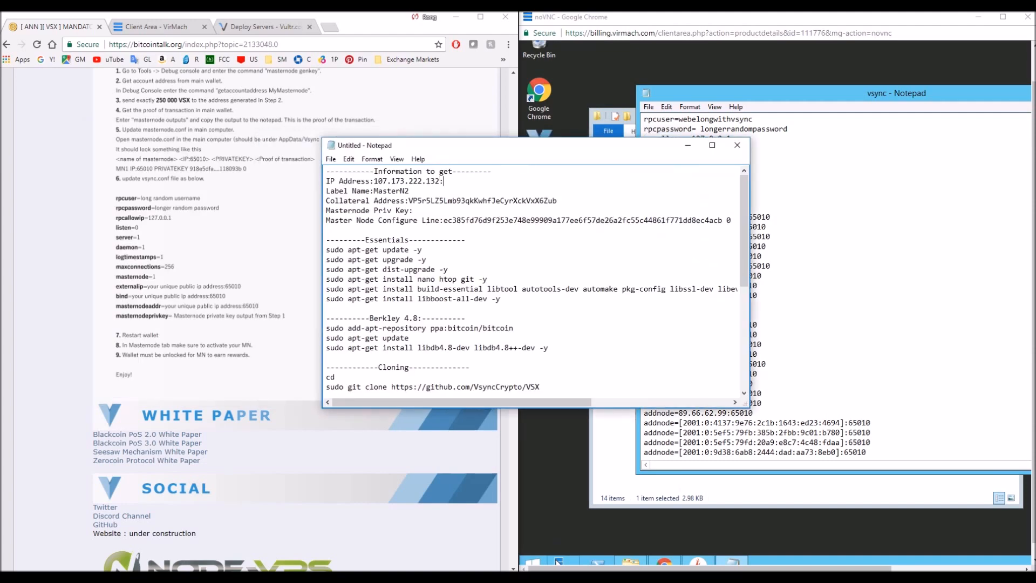
{"action": "type", "text": "65010"}
{"action": "left_click", "coordinate": [687, 145]}
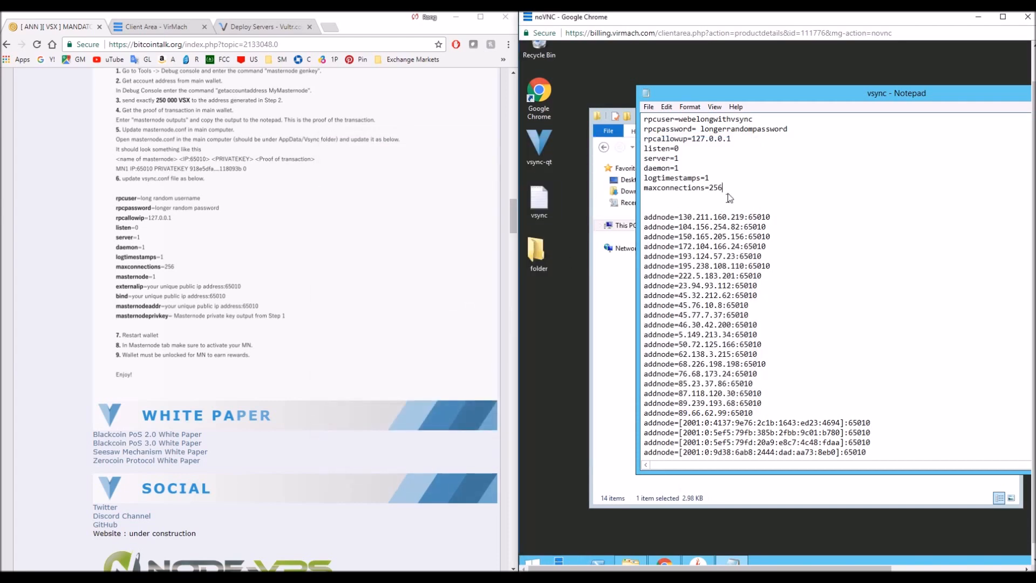
Enlarge the VPS console window, then save and close the vsync configuration file.
{"action": "left_click_drag", "start_coordinate": [762, 94], "coordinate": [522, 80]}
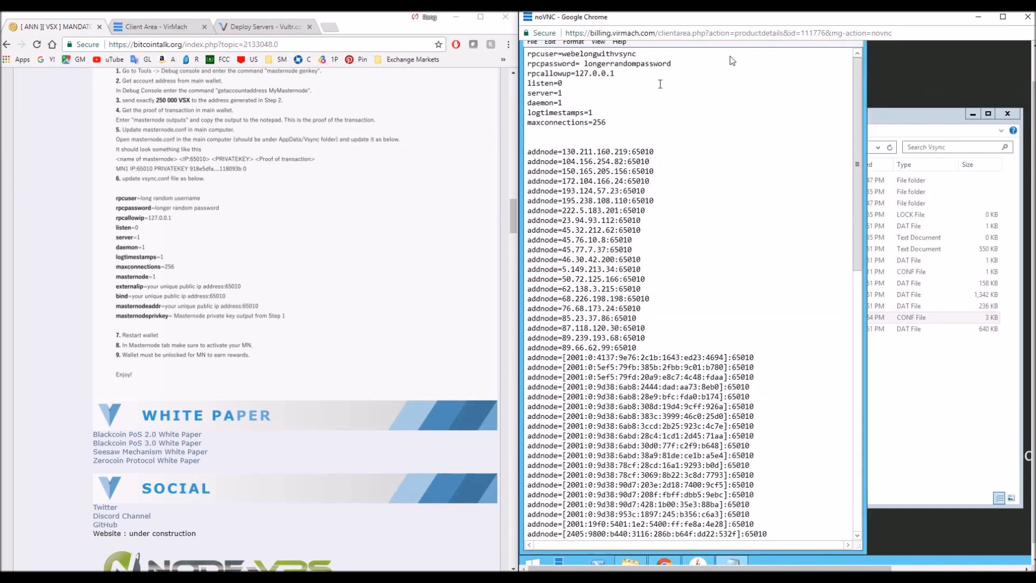
{"action": "double_click", "coordinate": [802, 22]}
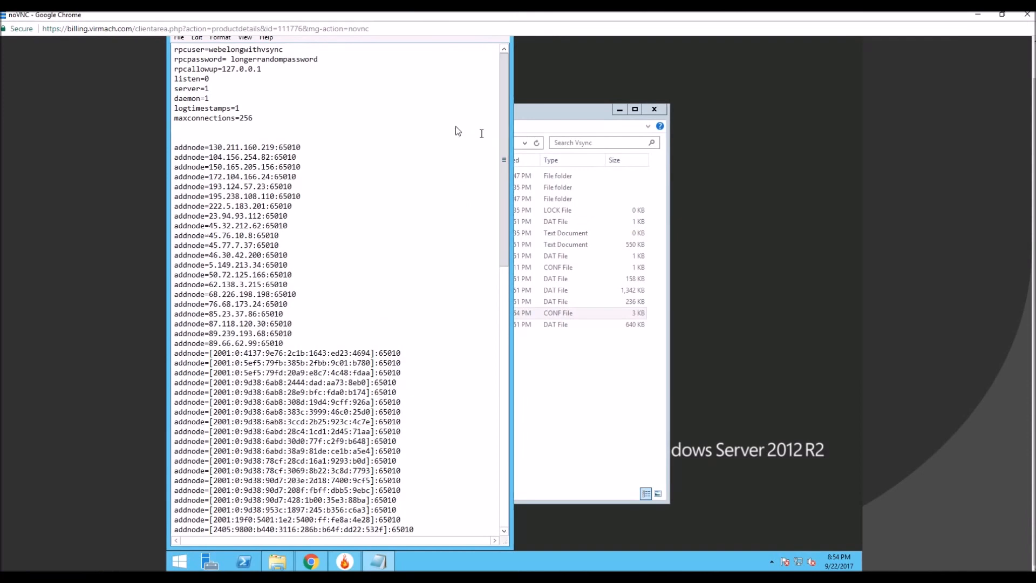
{"action": "left_click_drag", "start_coordinate": [572, 151], "coordinate": [574, 128]}
{"action": "left_click", "coordinate": [511, 208]}
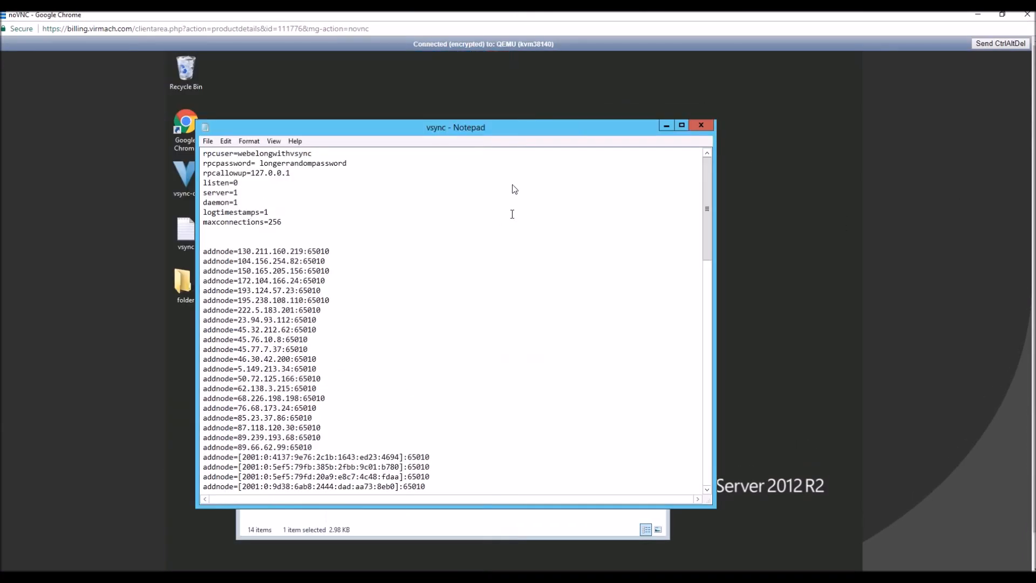
{"action": "left_click", "coordinate": [695, 128]}
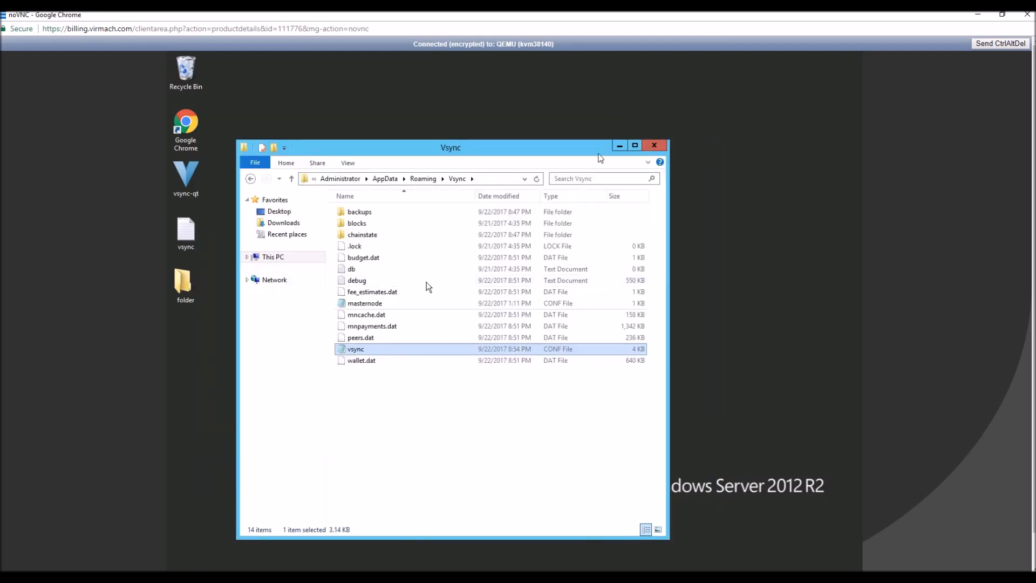
Launch the vsync-qt wallet from the VPS desktop, allow it to run, and wait for it to synchronize.
{"action": "double_click", "coordinate": [183, 170]}
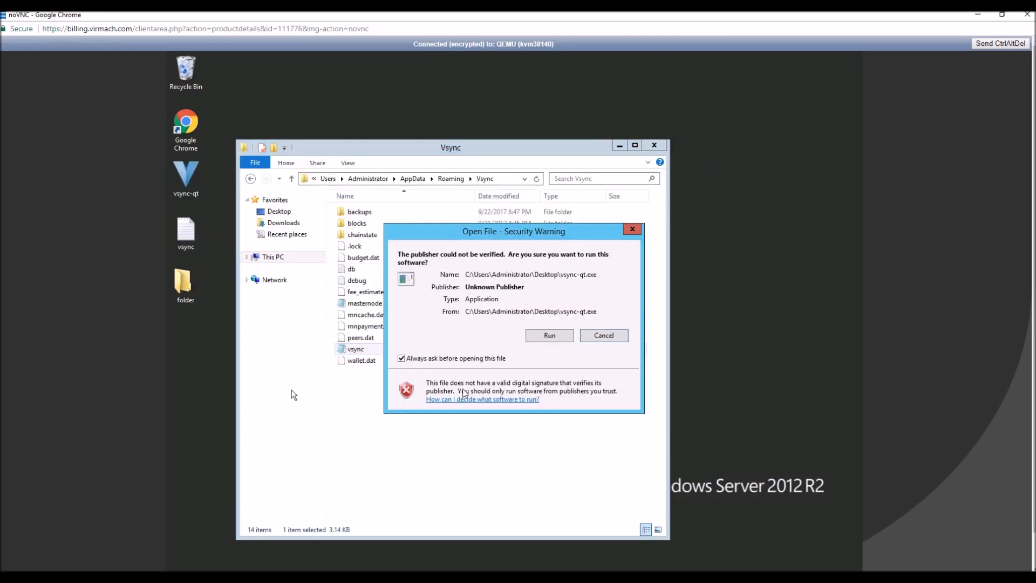
{"action": "left_click", "coordinate": [546, 339]}
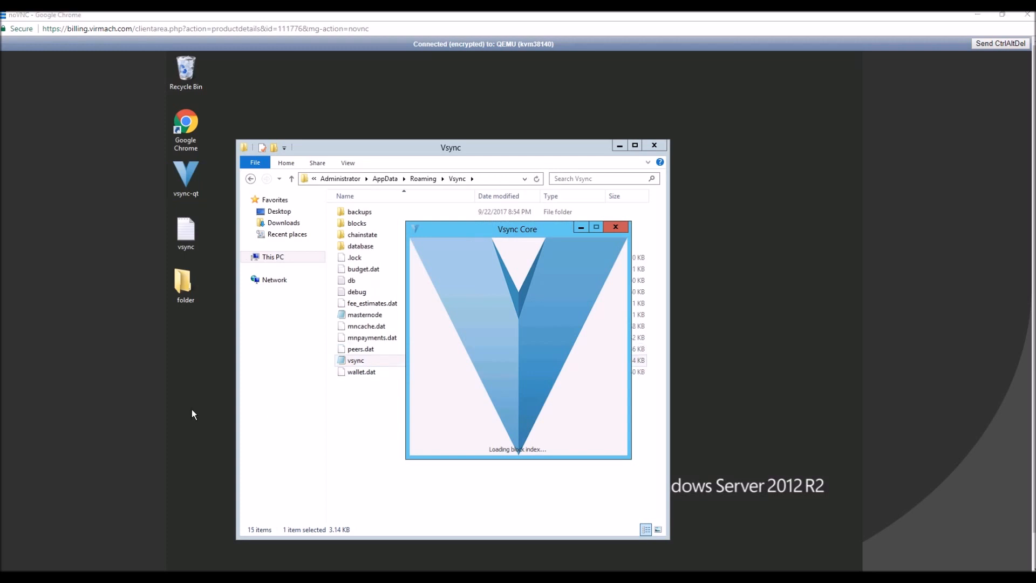
{"action": "left_click", "coordinate": [590, 378]}
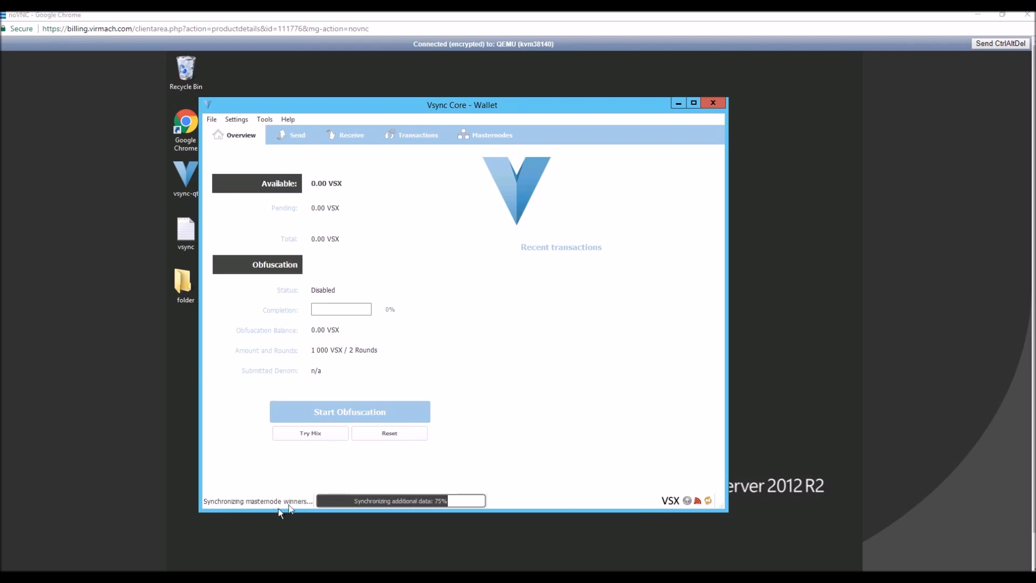
{"action": "mouse_move", "coordinate": [305, 498]}
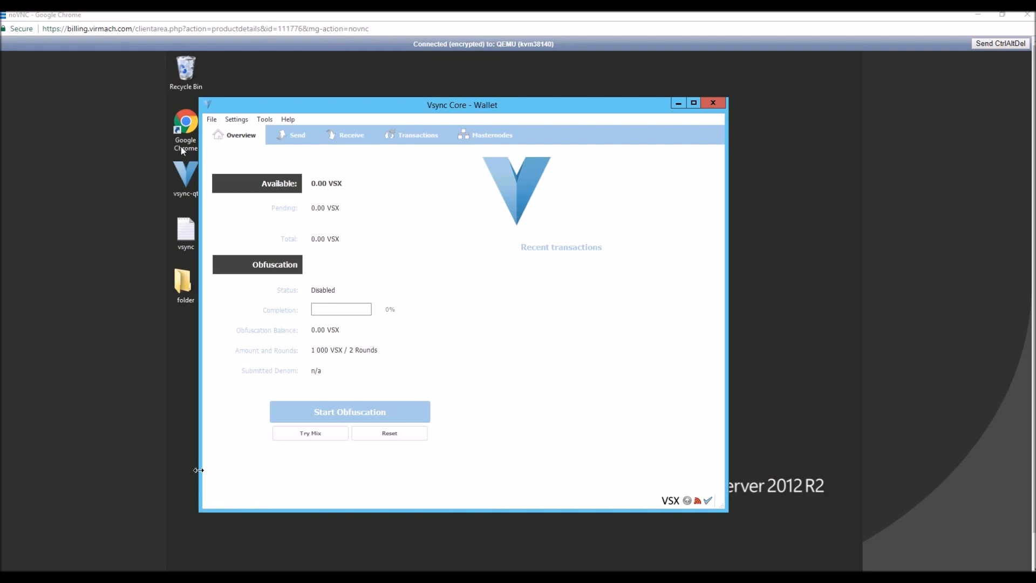
Run getinfo in the VPS wallet's debug console and check the sync status of both the main and VPS wallets.
{"action": "left_click", "coordinate": [287, 120]}
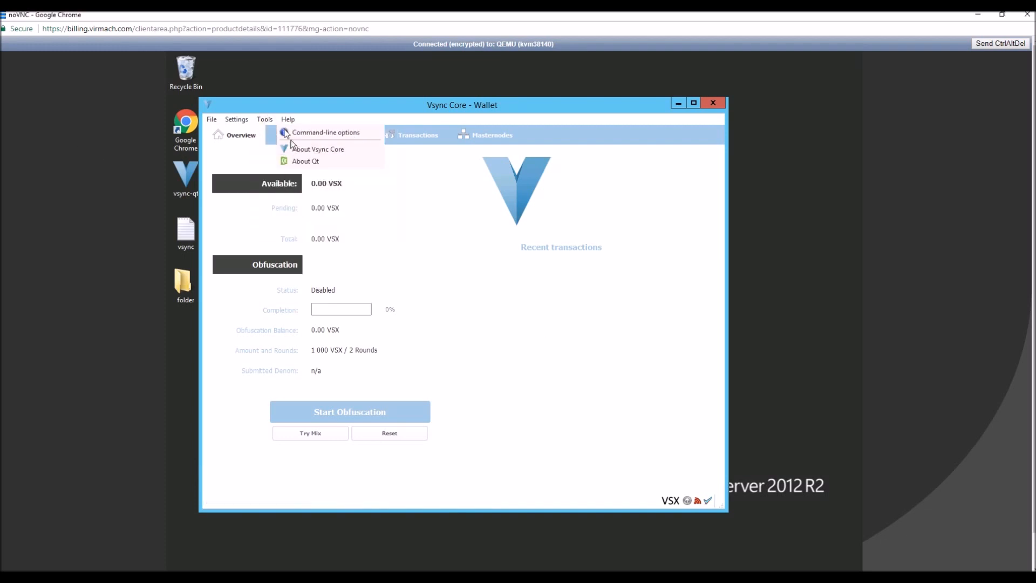
{"action": "mouse_move", "coordinate": [262, 120]}
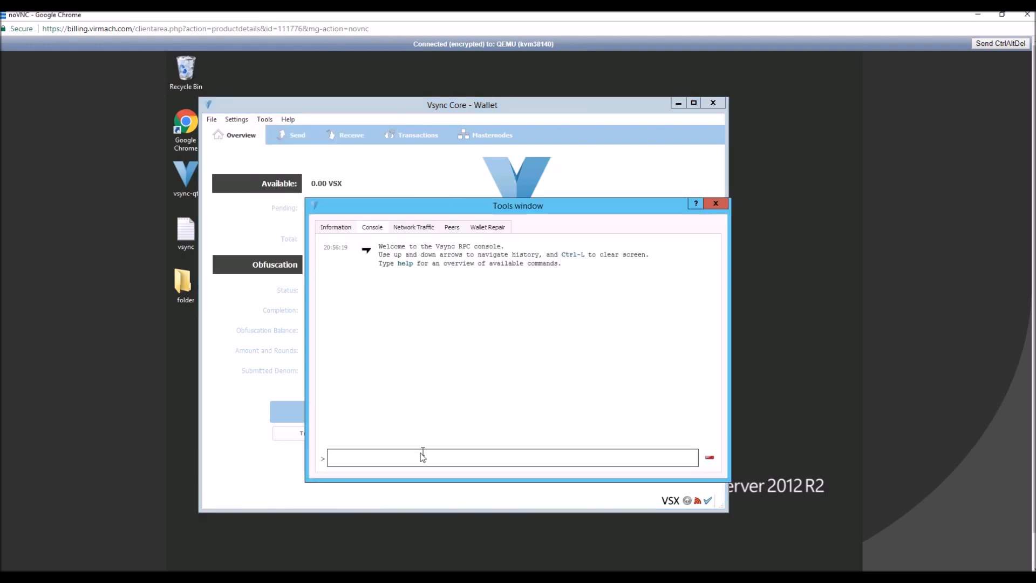
{"action": "type", "text": "getinfo"}
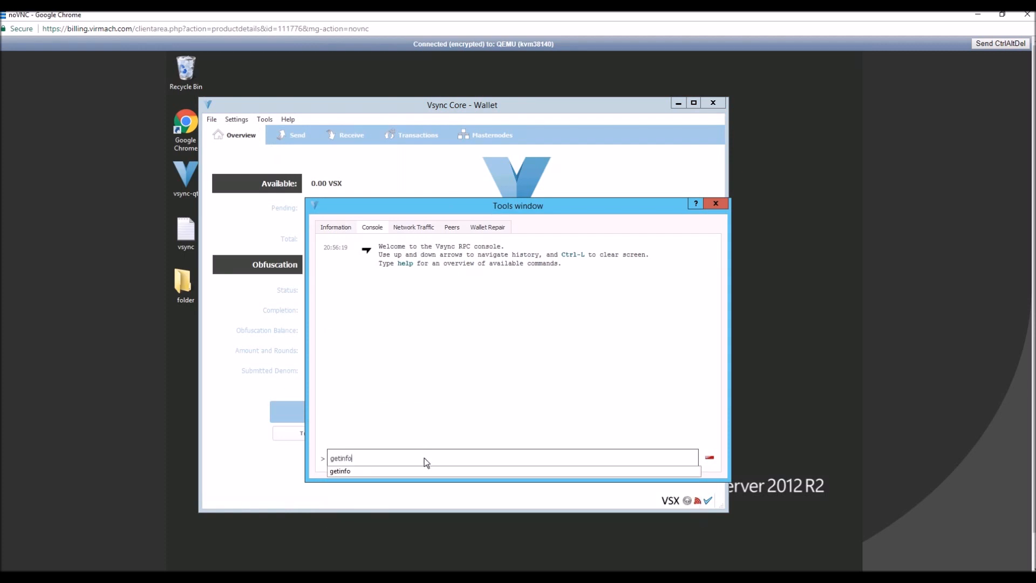
{"action": "key", "text": "Return"}
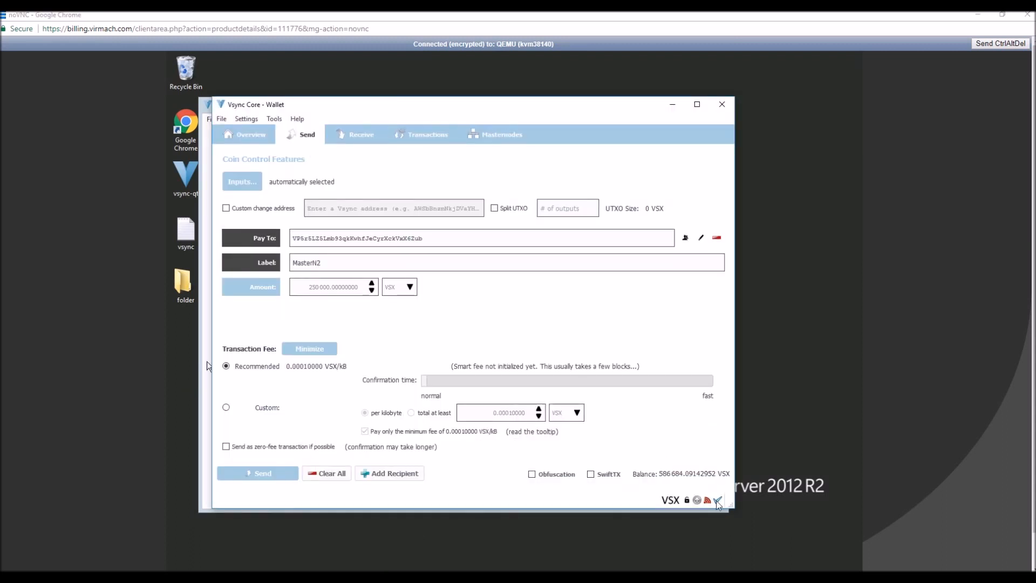
{"action": "mouse_move", "coordinate": [718, 503]}
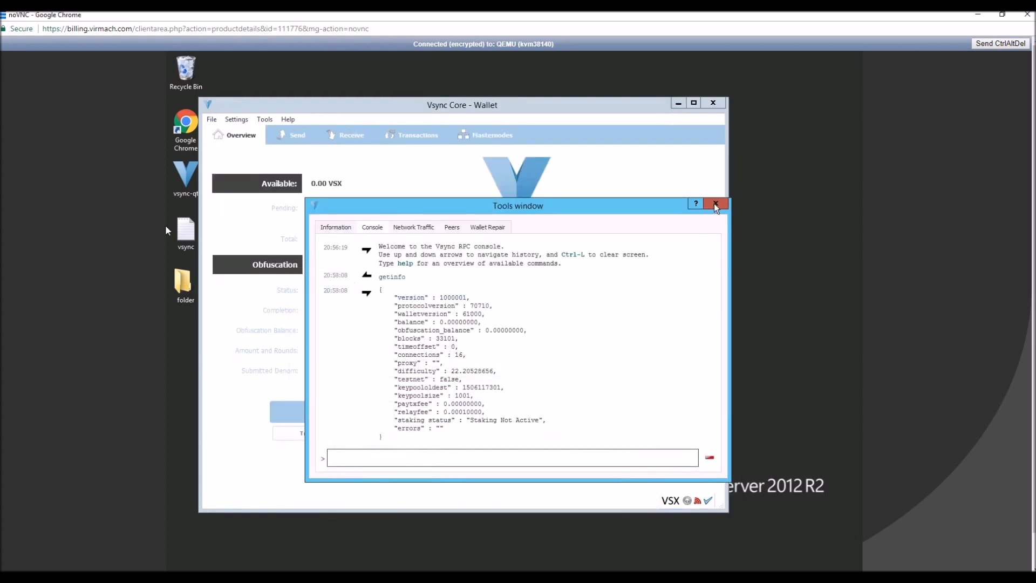
{"action": "left_click", "coordinate": [716, 204]}
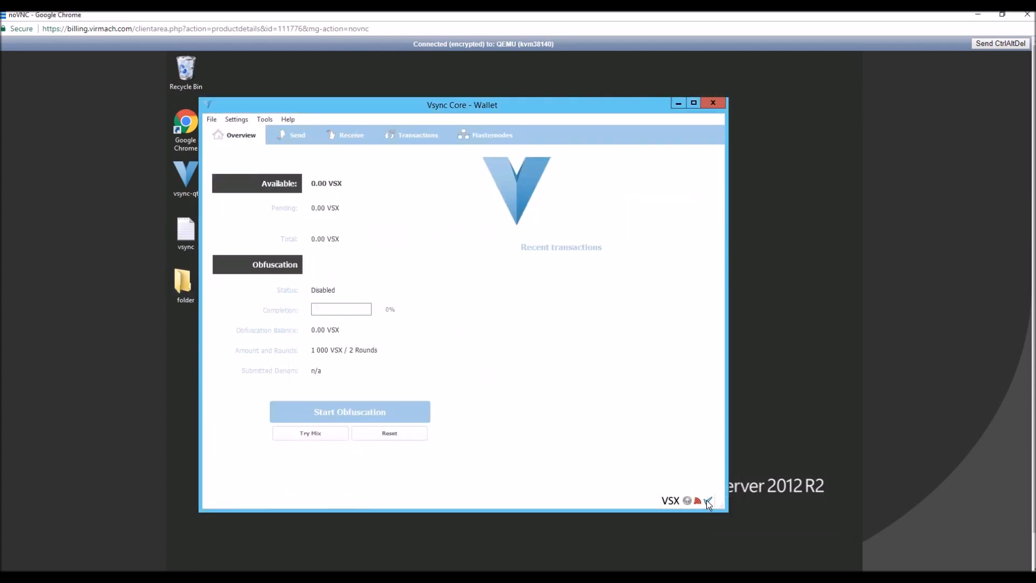
Reopen the VPS wallet's debug console and generate a masternode private key with masternode genkey.
{"action": "mouse_move", "coordinate": [708, 503]}
{"action": "left_click", "coordinate": [265, 119]}
{"action": "left_click", "coordinate": [295, 145]}
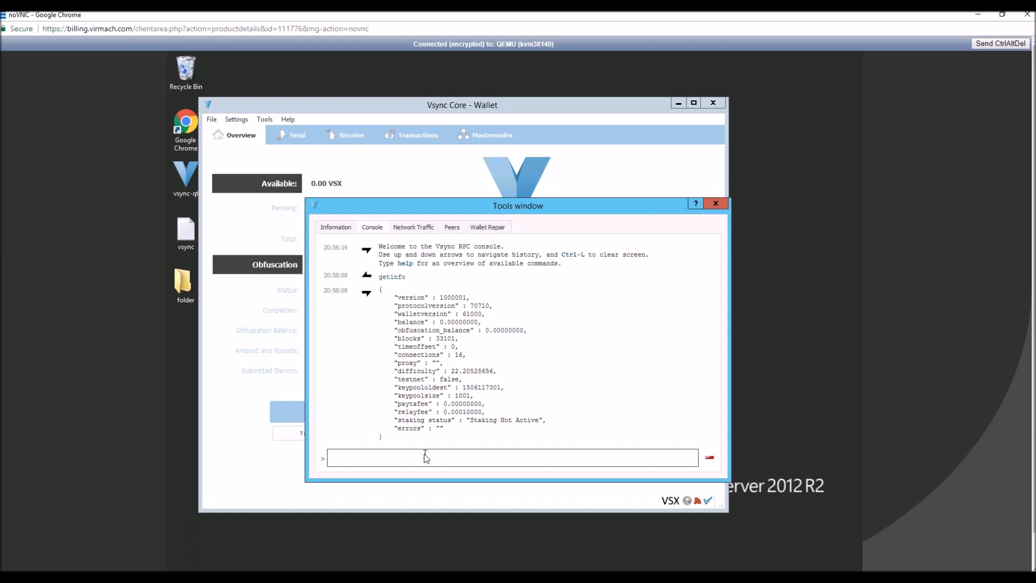
{"action": "type", "text": "masternode genkey"}
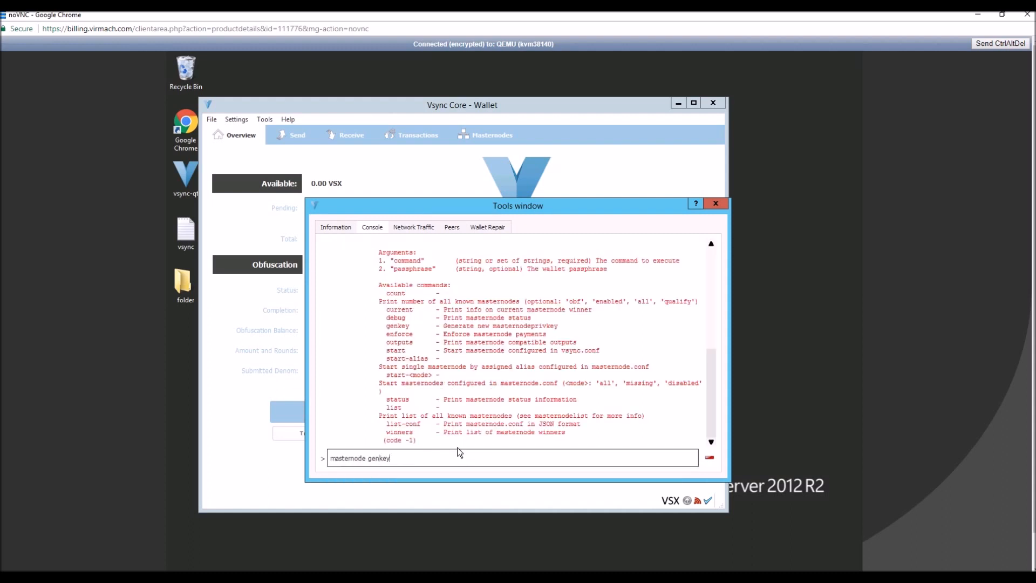
{"action": "key", "text": "Return"}
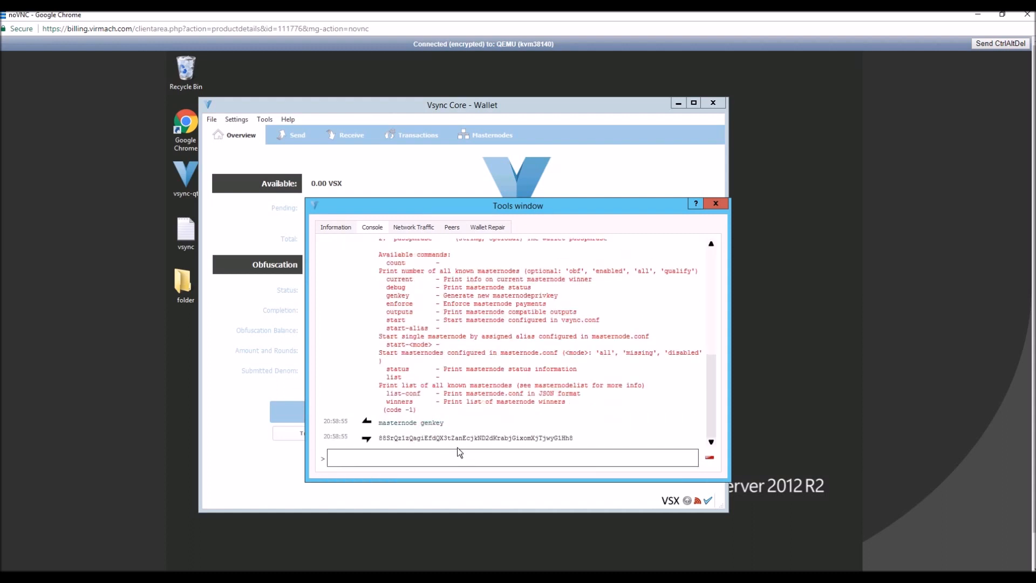
Try to copy the generated masternode private key into the Masternode Priv Key line of the local notes.
{"action": "left_click_drag", "start_coordinate": [576, 438], "coordinate": [449, 448]}
{"action": "left_click_drag", "start_coordinate": [383, 440], "coordinate": [572, 441]}
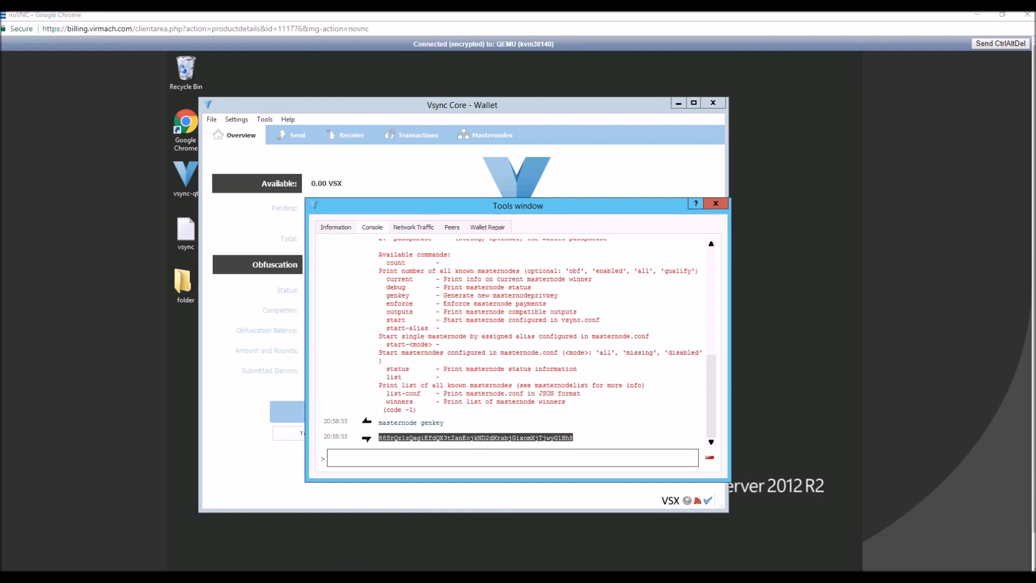
{"action": "left_click", "coordinate": [328, 575]}
{"action": "scroll", "coordinate": [447, 325], "scroll_direction": "up", "scroll_amount": 7}
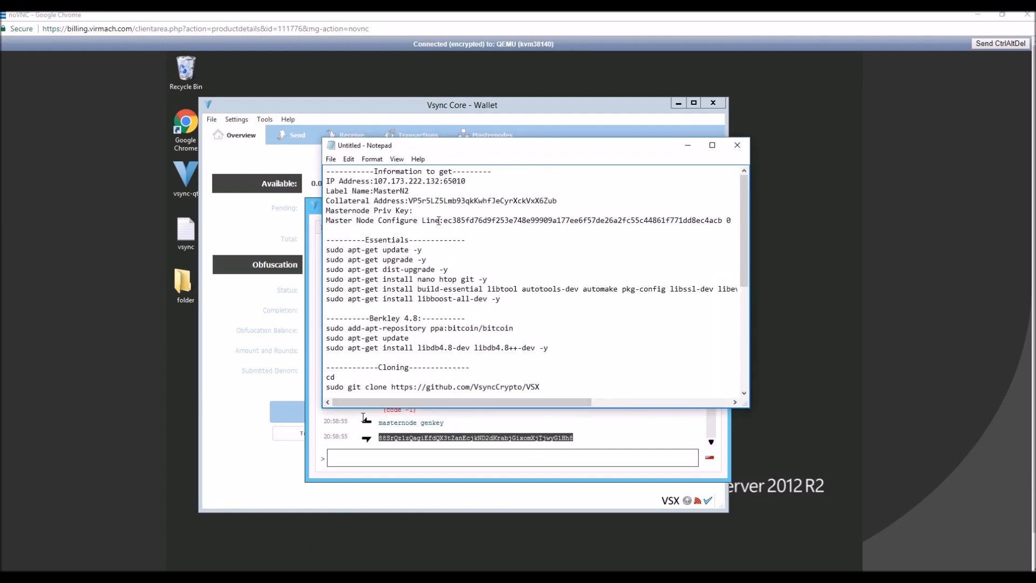
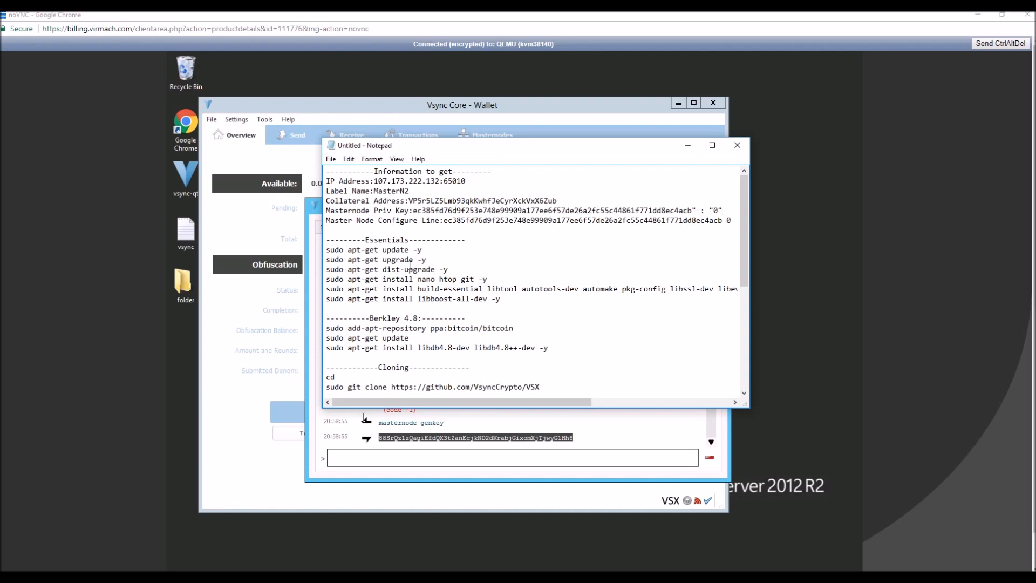
{"action": "left_click_drag", "start_coordinate": [327, 249], "coordinate": [412, 383]}
{"action": "scroll", "coordinate": [412, 383], "scroll_direction": "up", "scroll_amount": 7}
{"action": "left_click", "coordinate": [387, 240]}
{"action": "left_click_drag", "start_coordinate": [430, 140], "coordinate": [0, 107]}
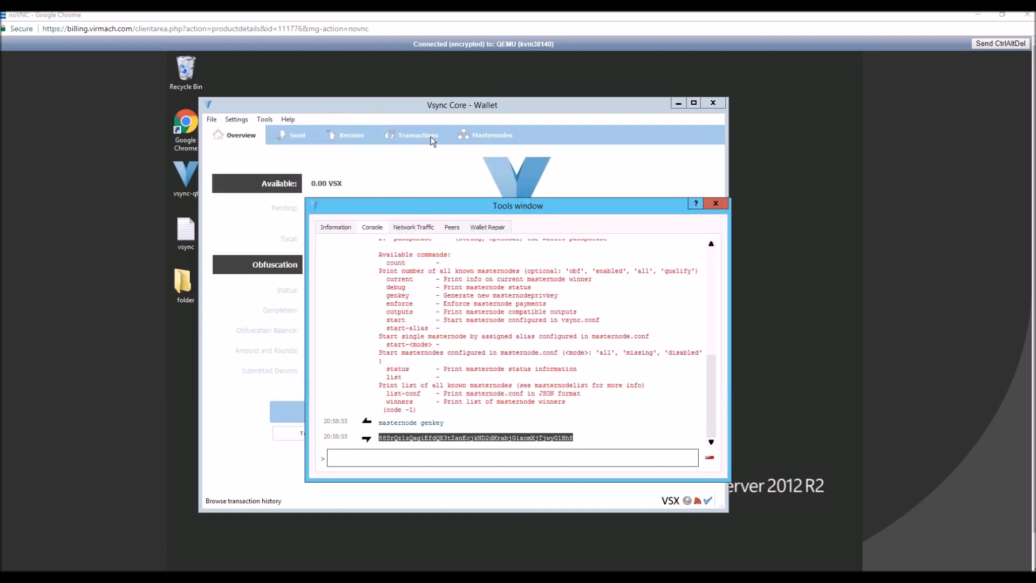
Delete the wrongly pasted value from the Masternode Priv Key line in the notes.
{"action": "left_click", "coordinate": [504, 459]}
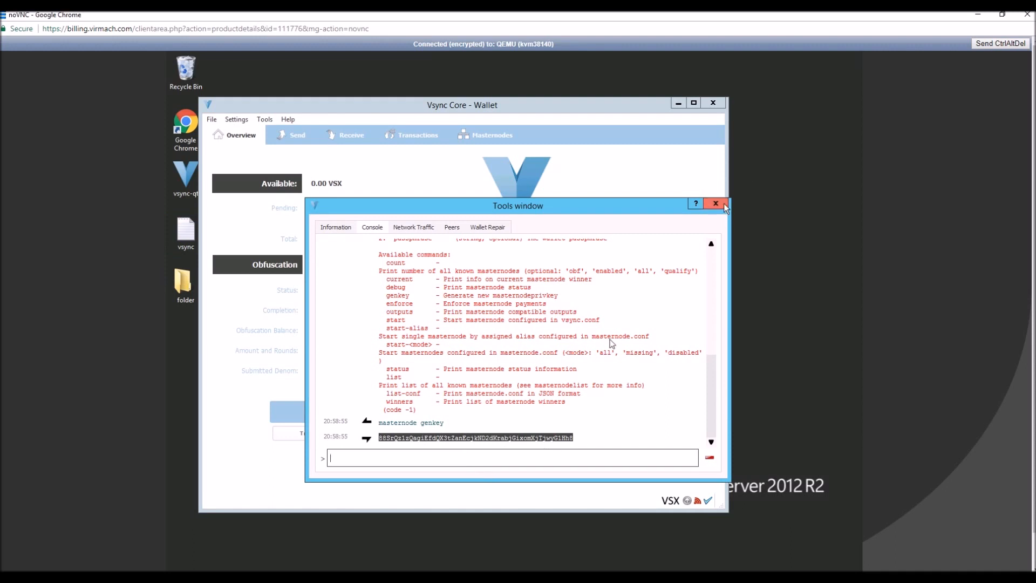
{"action": "left_click_drag", "start_coordinate": [0, 162], "coordinate": [355, 184]}
{"action": "left_click_drag", "start_coordinate": [289, 238], "coordinate": [293, 238]}
{"action": "left_click", "coordinate": [377, 250]}
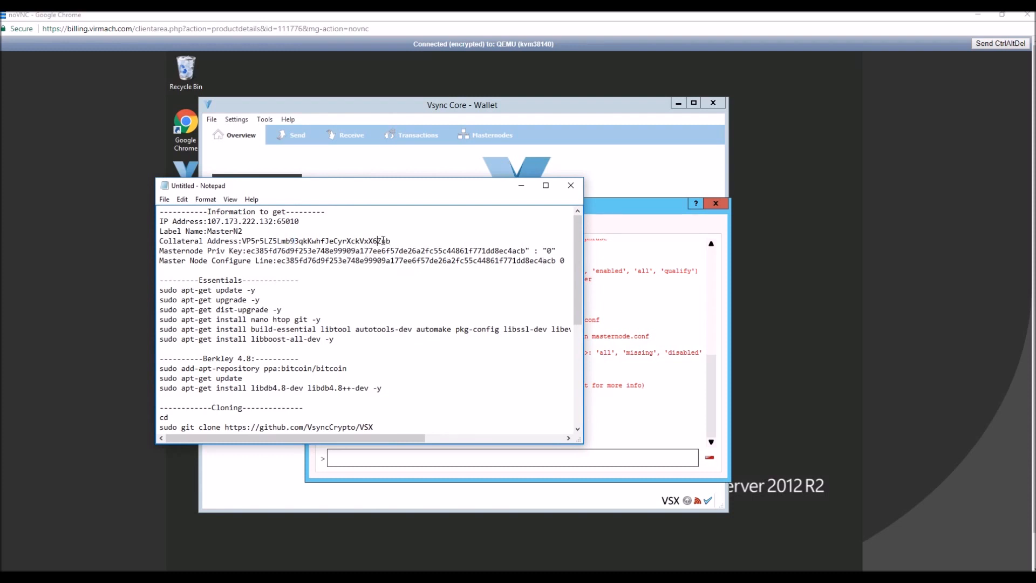
{"action": "left_click_drag", "start_coordinate": [557, 250], "coordinate": [250, 252]}
{"action": "key", "text": "Delete"}
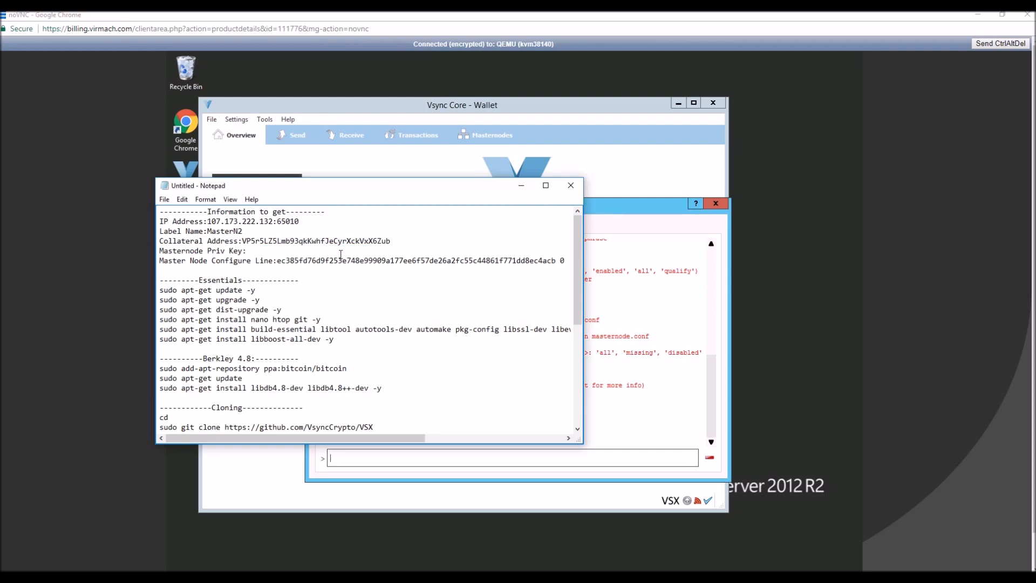
Place the notes beside the debug console and select the generated masternode private key.
{"action": "left_click_drag", "start_coordinate": [337, 191], "coordinate": [774, 153]}
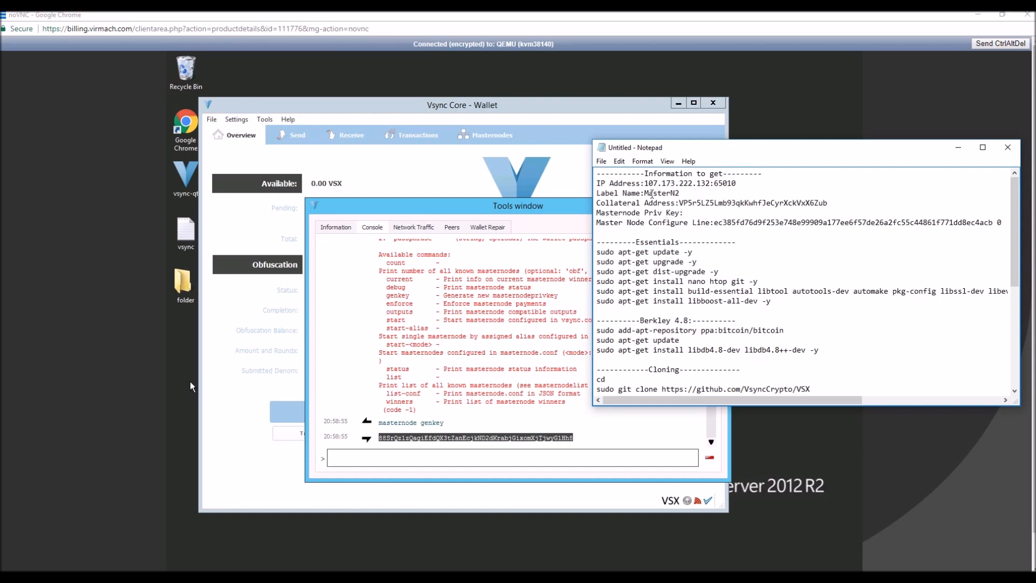
{"action": "mouse_move", "coordinate": [575, 438]}
{"action": "left_mouse_down"}
{"action": "mouse_move", "coordinate": [323, 436]}
{"action": "mouse_move", "coordinate": [574, 437]}
{"action": "left_mouse_up"}
{"action": "left_click", "coordinate": [382, 438]}
Open Chrome on the VPS and record the generated masternode private key on the Masternode Priv Key line of the local notes.
{"action": "scroll", "coordinate": [877, 376], "scroll_direction": "down", "scroll_amount": 1}
{"action": "scroll", "coordinate": [876, 381], "scroll_direction": "down", "scroll_amount": 1}
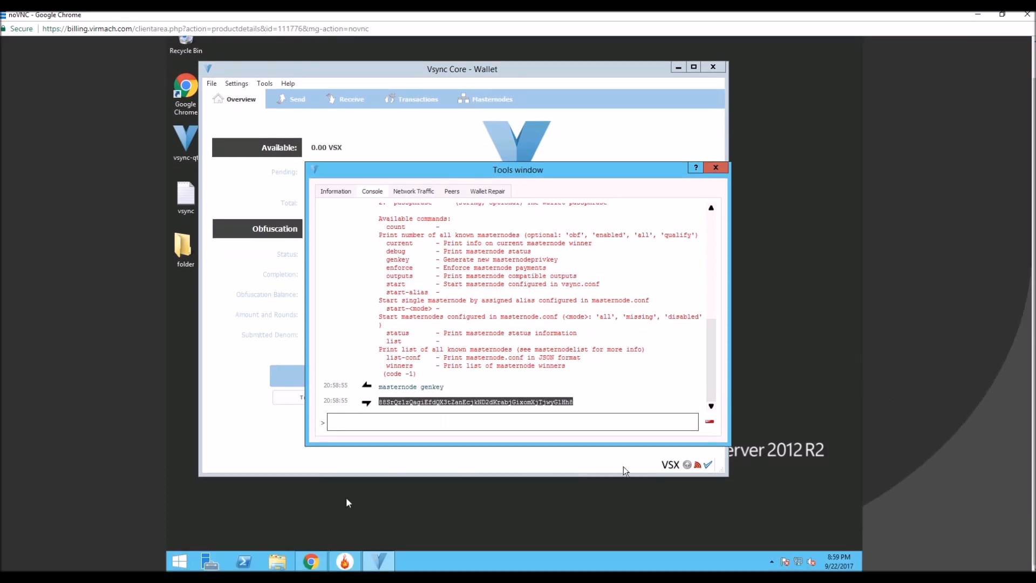
{"action": "left_click", "coordinate": [310, 562]}
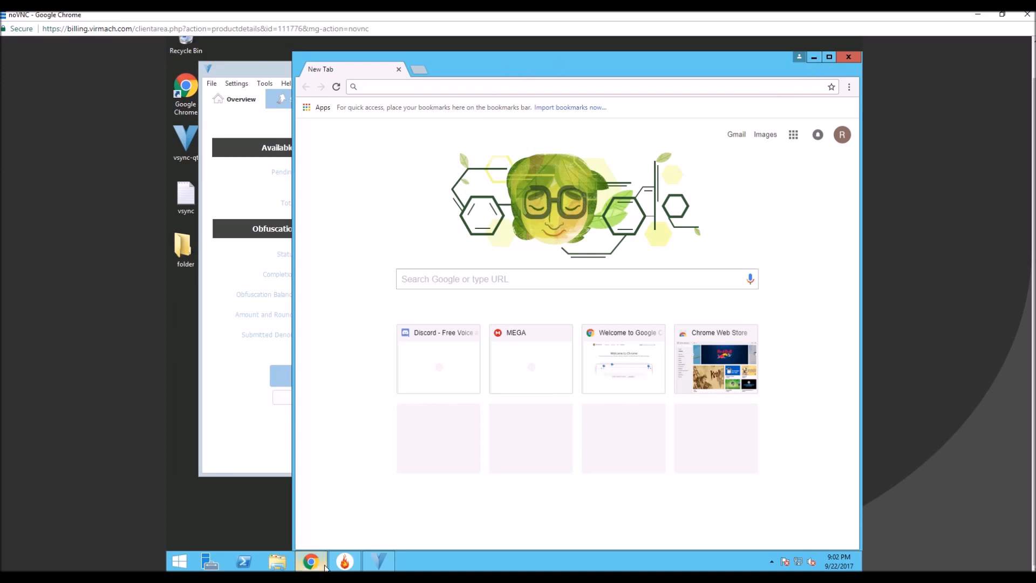
{"action": "key", "text": "alt+Tab"}
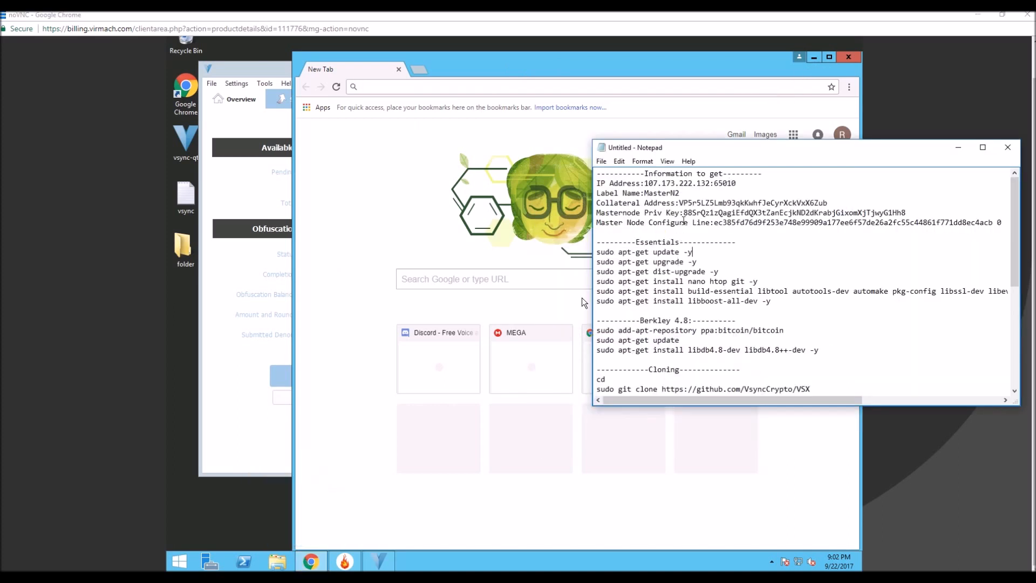
{"action": "left_click_drag", "start_coordinate": [701, 212], "coordinate": [793, 212]}
{"action": "left_click", "coordinate": [906, 204]}
{"action": "left_click", "coordinate": [907, 209]}
Close Chrome, the debug console and the Vsync wallet on the VPS.
{"action": "left_click", "coordinate": [849, 58]}
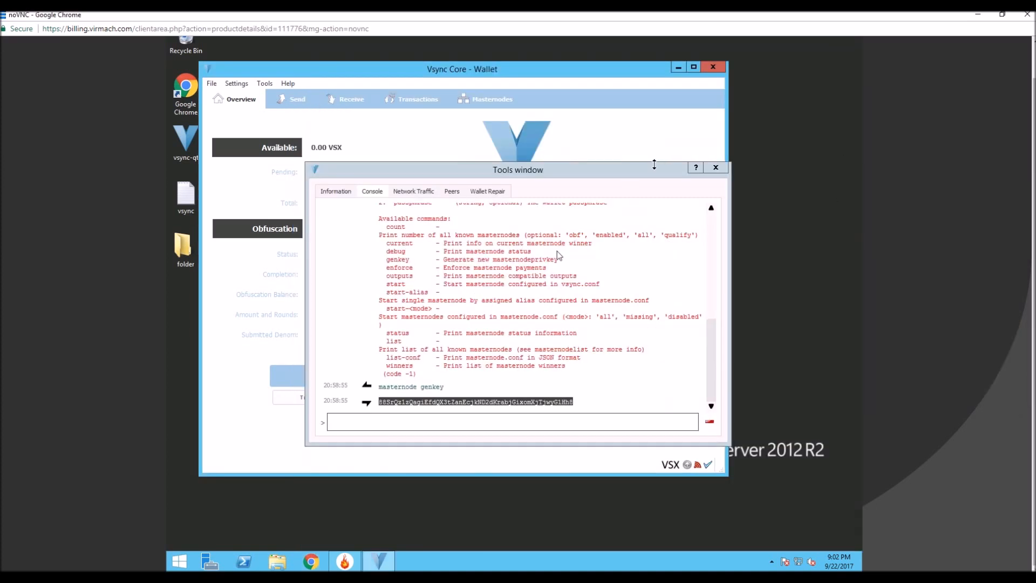
{"action": "left_click", "coordinate": [716, 168]}
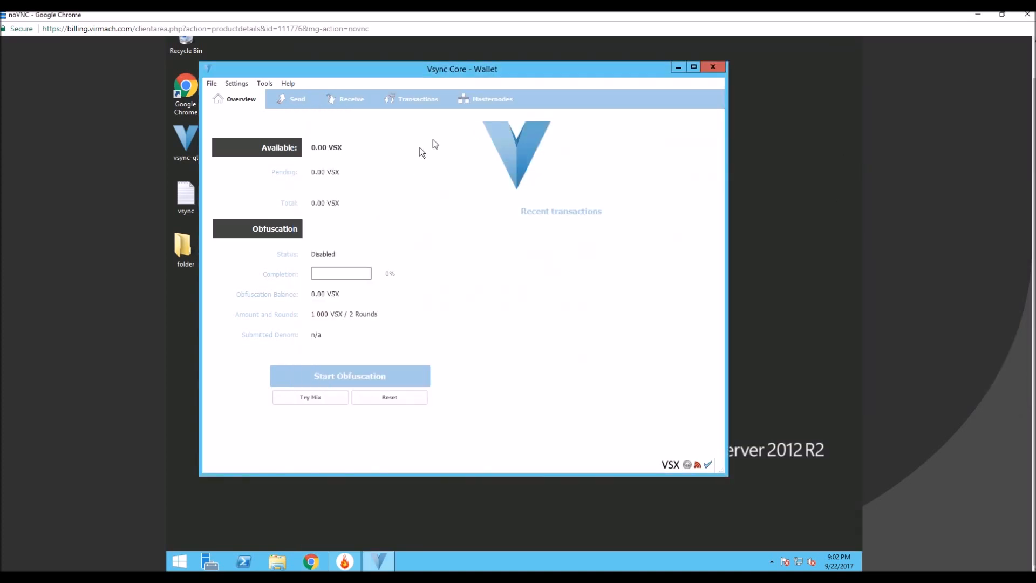
{"action": "left_click", "coordinate": [713, 67]}
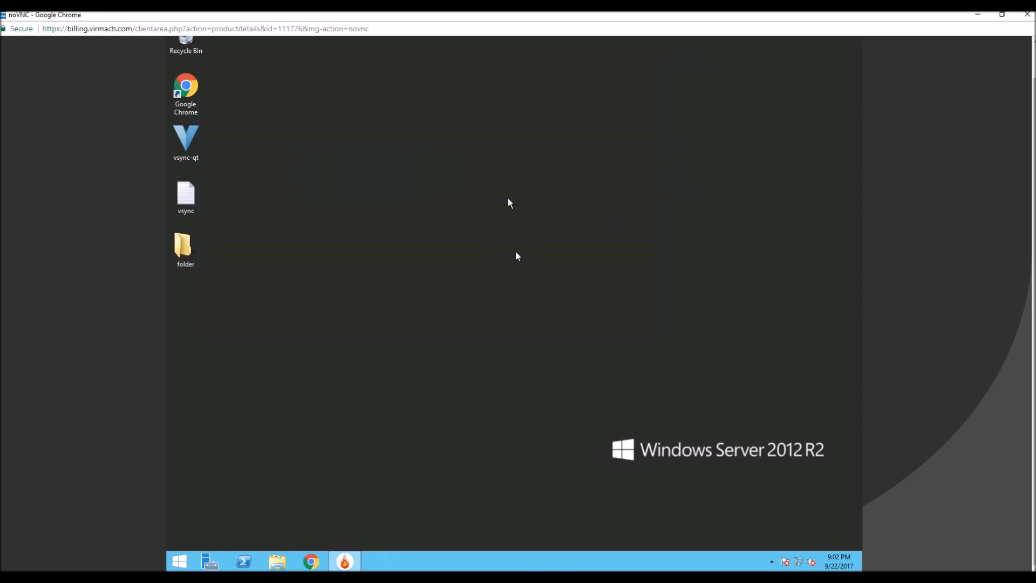
Open vsync.conf from the Vsync folder under %appdata% on the VPS.
{"action": "left_click", "coordinate": [278, 561]}
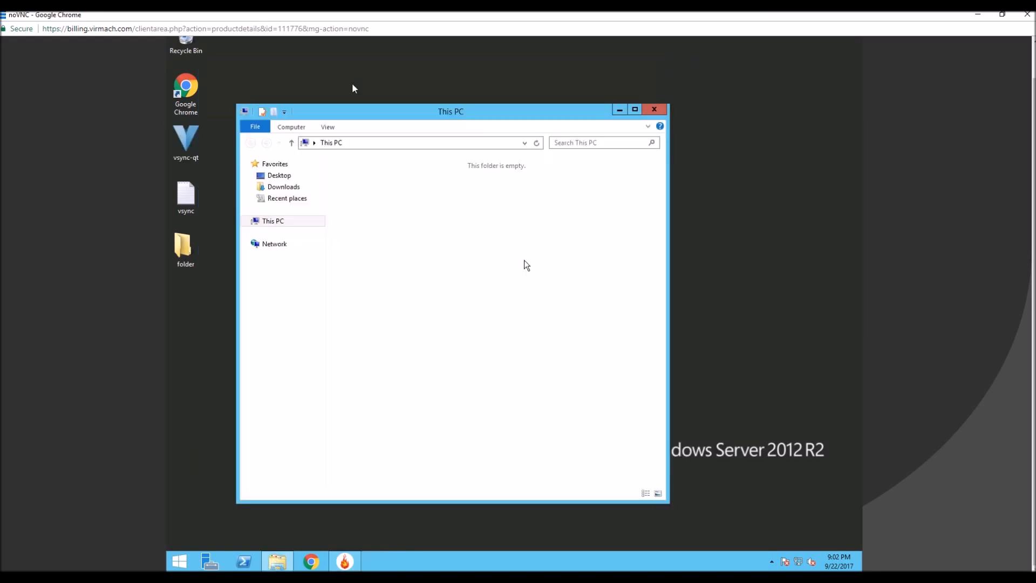
{"action": "left_click", "coordinate": [364, 143]}
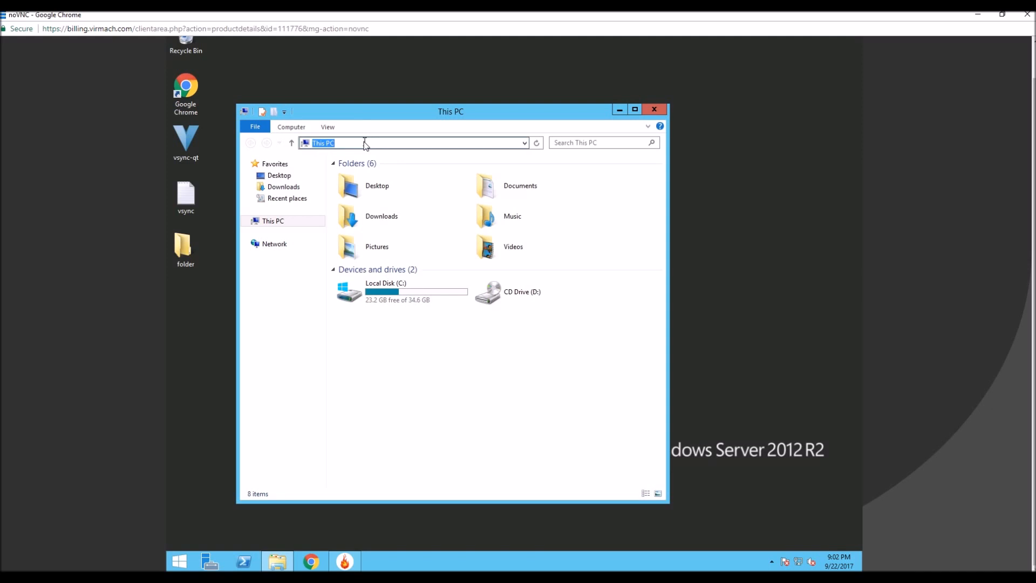
{"action": "type", "text": "%appdata%"}
{"action": "key", "text": "Return"}
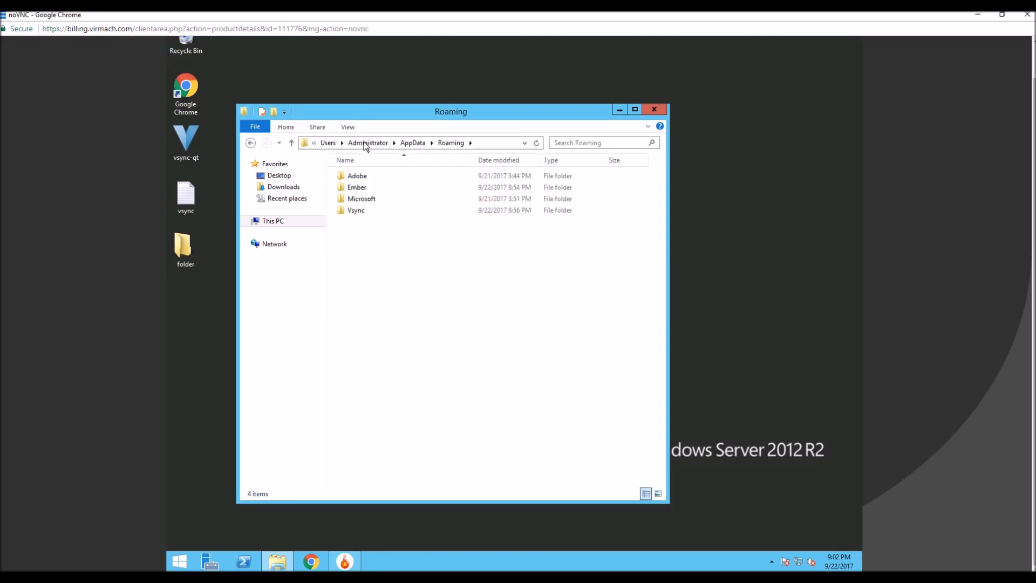
{"action": "double_click", "coordinate": [370, 211]}
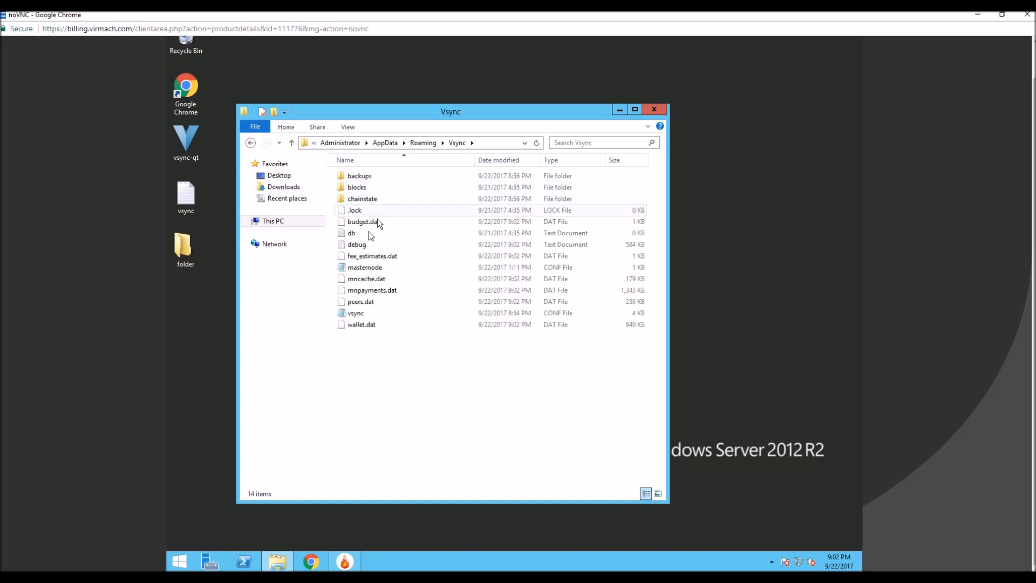
{"action": "double_click", "coordinate": [365, 314]}
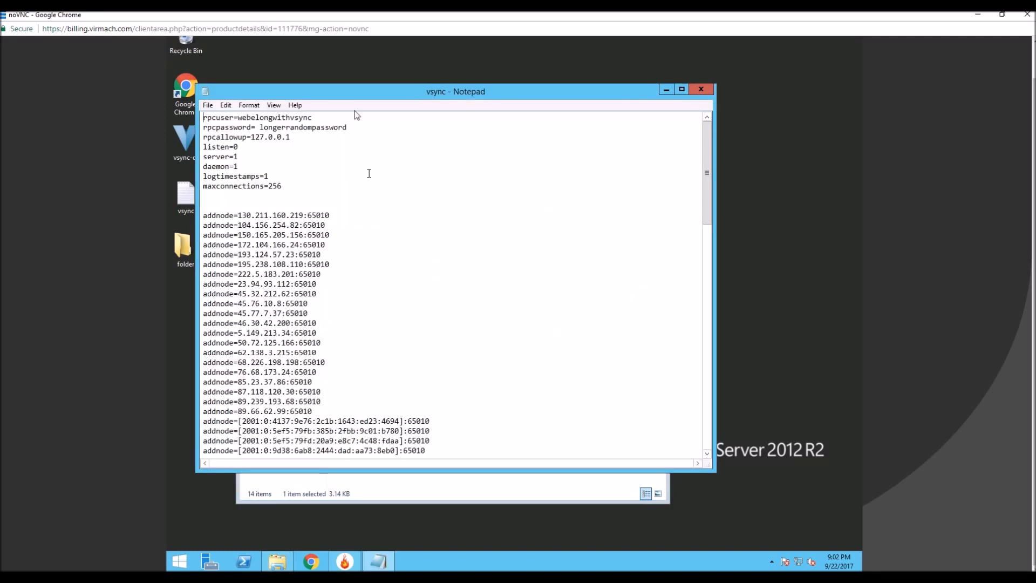
Place the VPS window beside the masternode guide and add masternode=1 below the maxconnections line in vsync.conf.
{"action": "left_click_drag", "start_coordinate": [339, 95], "coordinate": [1033, 81]}
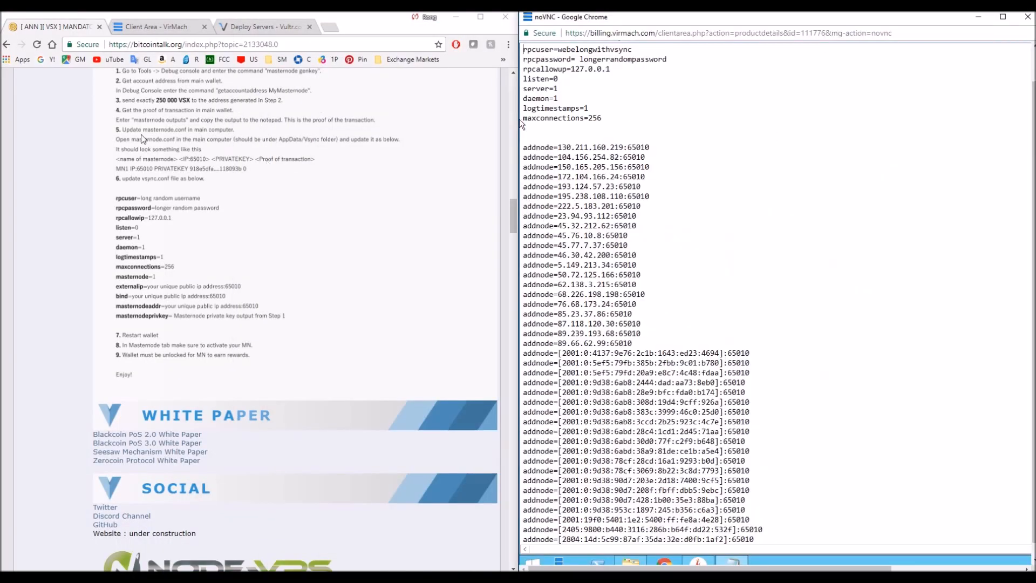
{"action": "left_click", "coordinate": [607, 118]}
{"action": "left_click", "coordinate": [577, 108]}
{"action": "left_click", "coordinate": [610, 118]}
{"action": "key", "text": "Return"}
{"action": "type", "text": "masternode=1"}
{"action": "key", "text": "Return"}
Add externalip=, bind= and masternodeaddr= lines without values below masternode=1.
{"action": "type", "text": "externalip"}
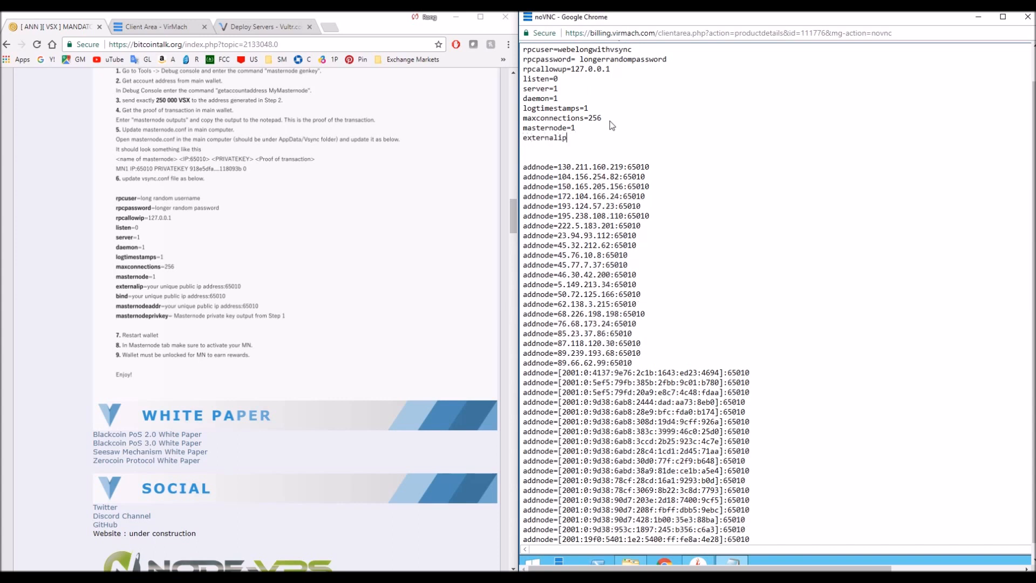
{"action": "type", "text": "="}
{"action": "key", "text": "Return"}
{"action": "type", "text": "bin"}
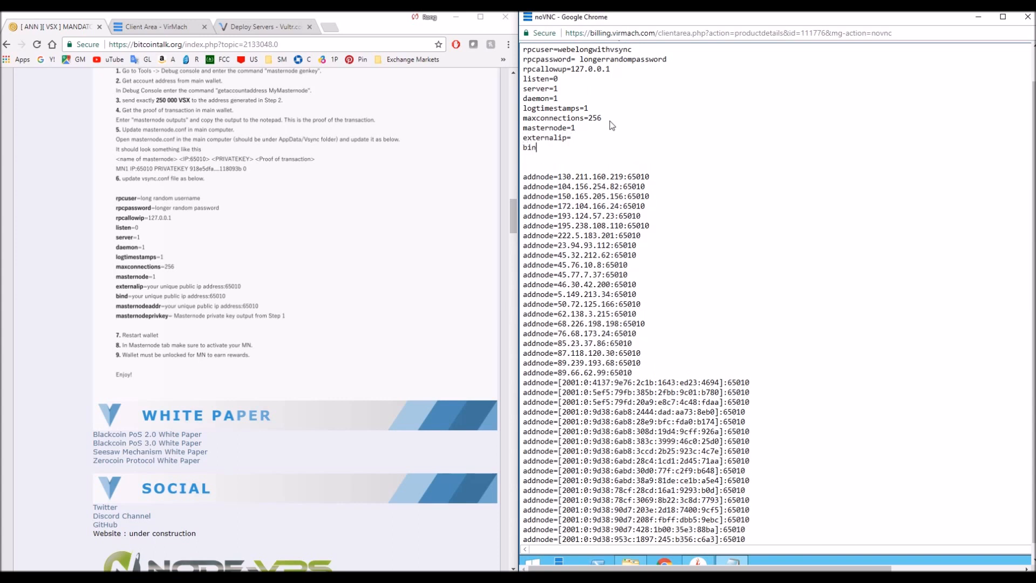
{"action": "type", "text": "d="}
{"action": "key", "text": "Return"}
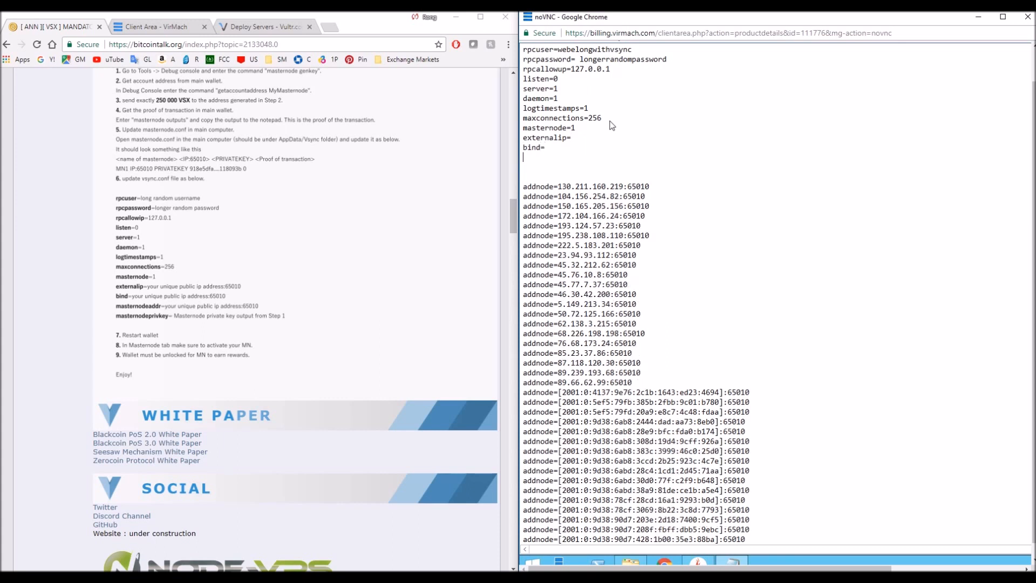
{"action": "type", "text": "masternodeaddr="}
{"action": "key", "text": "Return"}
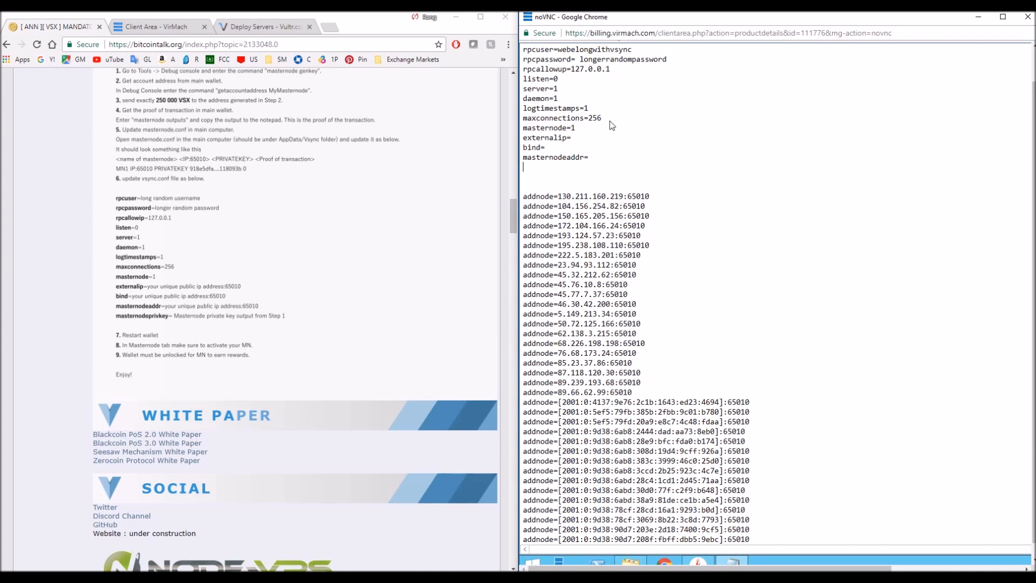
Add a masternodeprivkey= line containing the copied masternode private key.
{"action": "type", "text": "masternodeprivkey="}
{"action": "key", "text": "ctrl+v"}
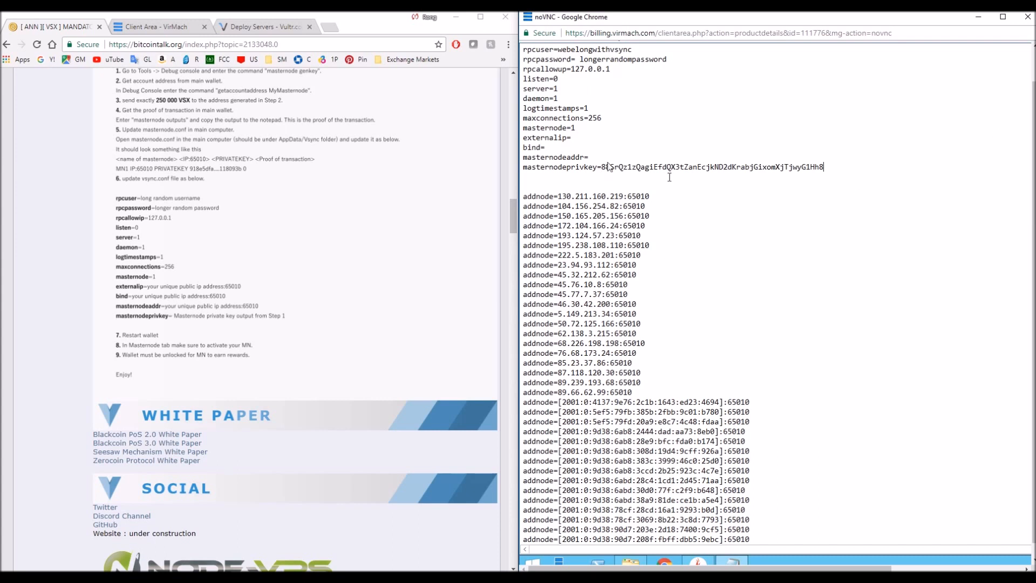
Place the local notes beside vsync.conf and set externalip to 107.173.222.132:65010.
{"action": "left_click", "coordinate": [546, 149]}
{"action": "left_click", "coordinate": [317, 577]}
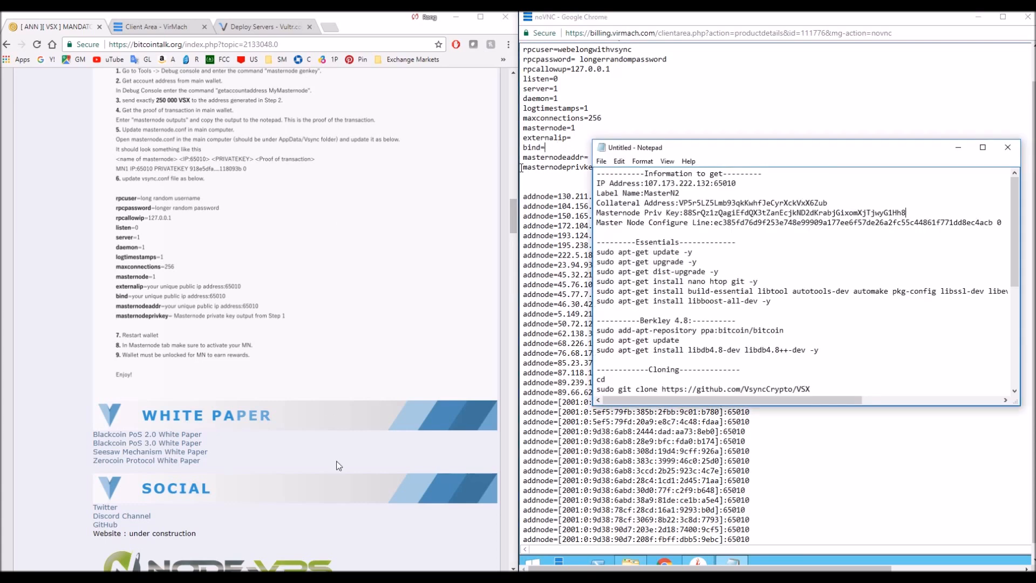
{"action": "left_click_drag", "start_coordinate": [695, 153], "coordinate": [610, 149]}
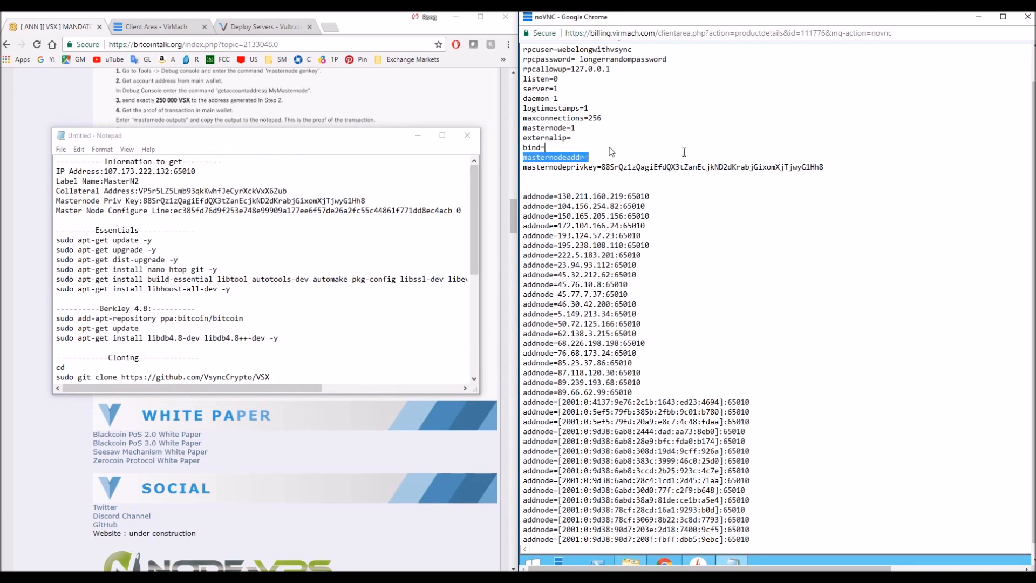
{"action": "left_click", "coordinate": [575, 148]}
{"action": "left_click", "coordinate": [587, 137]}
{"action": "type", "text": "107.1743.222.132"}
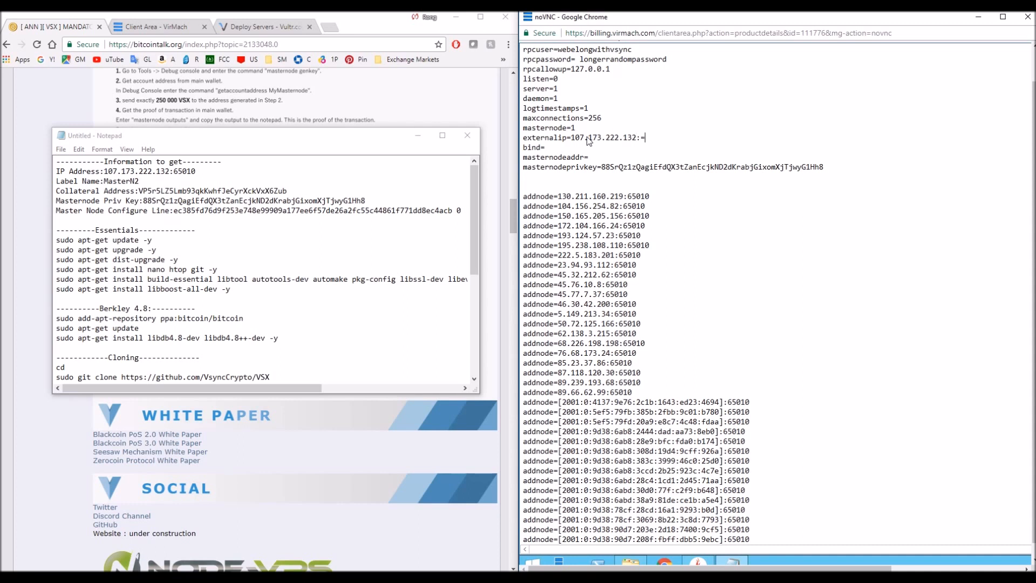
{"action": "type", "text": ":65010"}
Copy the externalip address with its port to the bind and masternodeaddr lines.
{"action": "left_click", "coordinate": [667, 147]}
{"action": "left_click_drag", "start_coordinate": [667, 137], "coordinate": [568, 136]}
{"action": "key", "text": "ctrl+c"}
{"action": "left_click", "coordinate": [561, 147]}
{"action": "key", "text": "ctrl+v"}
{"action": "left_click", "coordinate": [608, 157]}
{"action": "key", "text": "ctrl+v"}
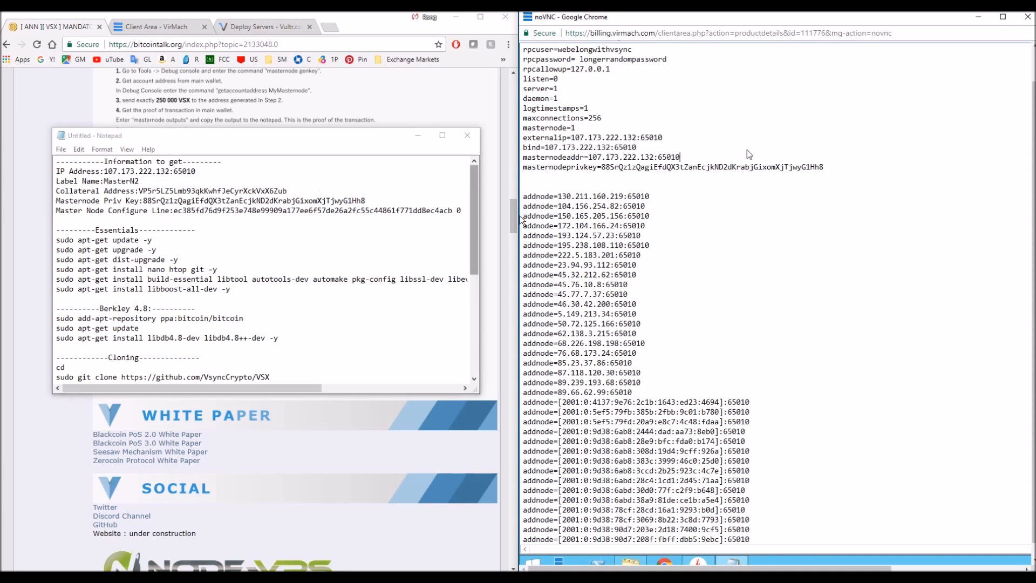
Minimize the local notes, keeping them open without saving.
{"action": "left_click", "coordinate": [468, 135]}
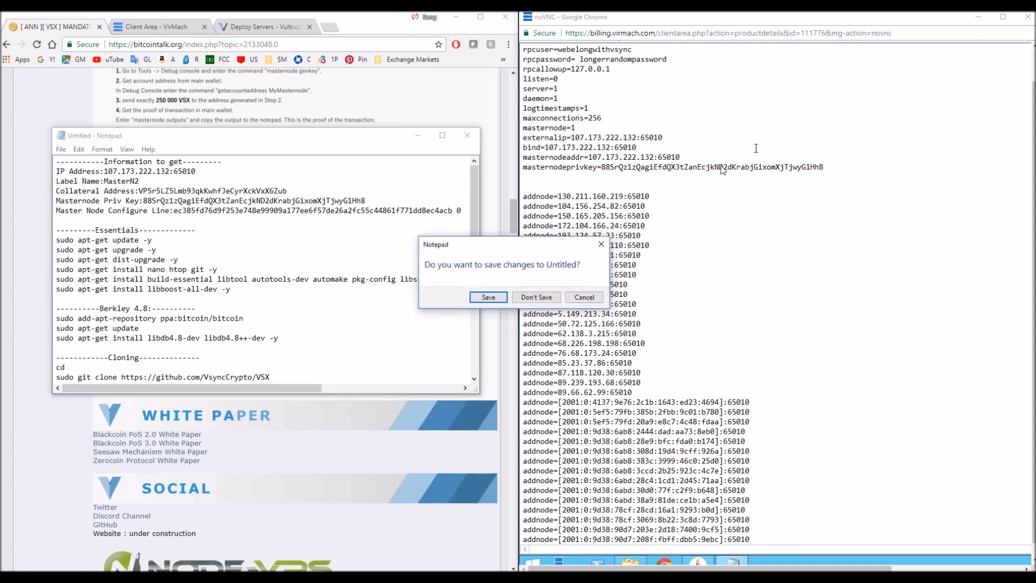
{"action": "left_click", "coordinate": [434, 271]}
{"action": "left_click", "coordinate": [576, 296]}
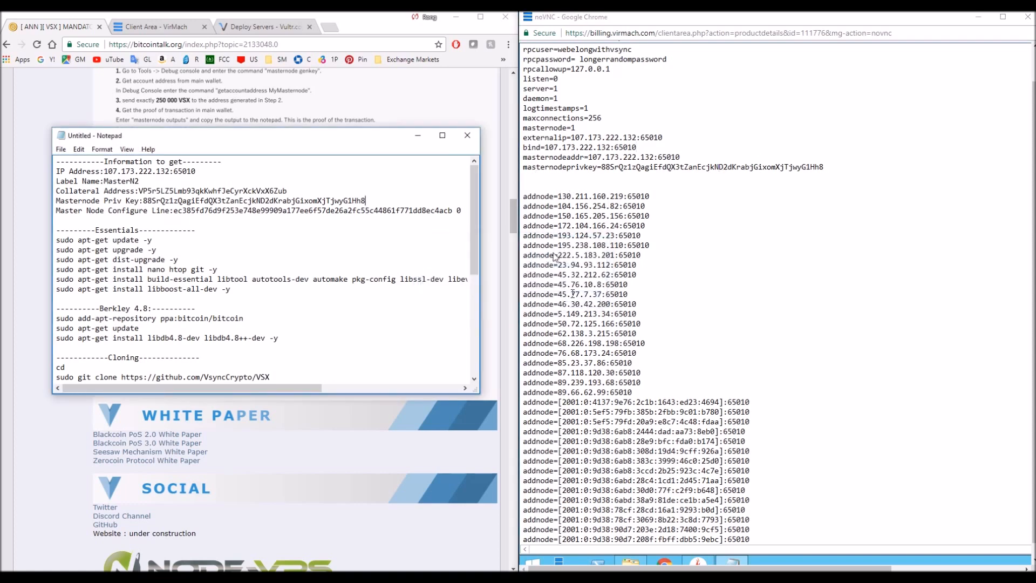
{"action": "left_click", "coordinate": [421, 136]}
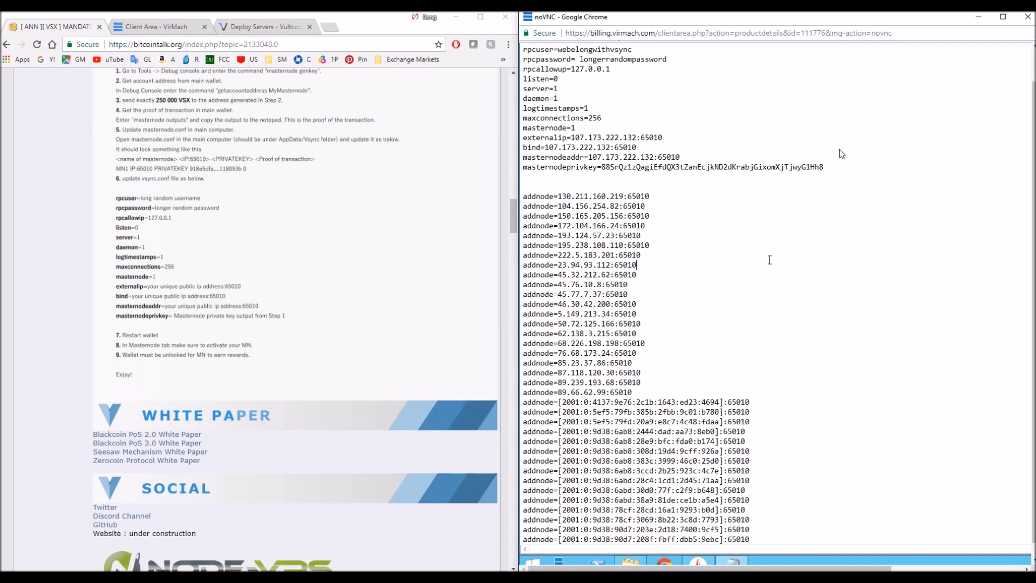
Restart the VPS desktop session from the VirMach client area and maximize its window.
{"action": "left_click", "coordinate": [1028, 18]}
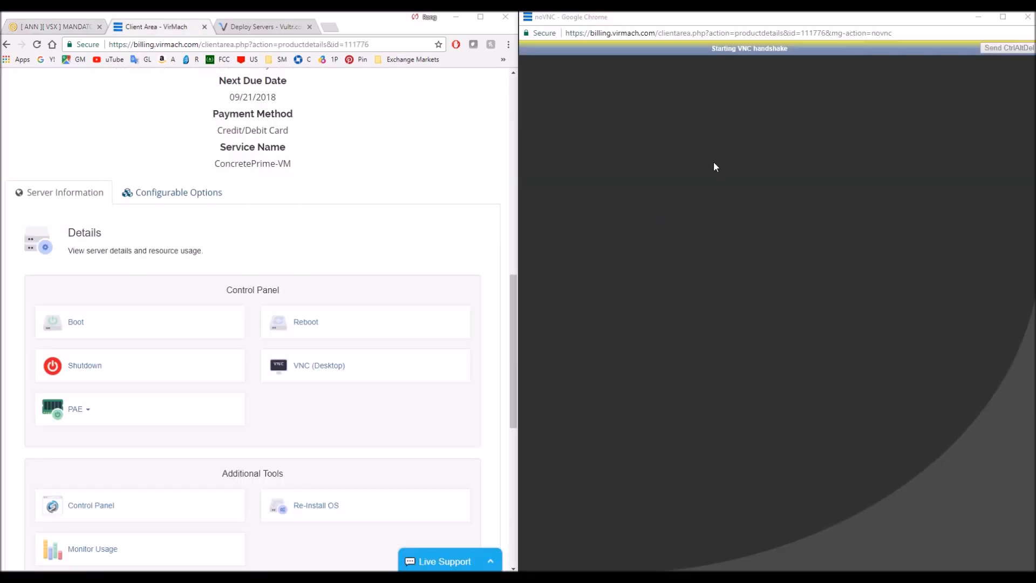
{"action": "left_click", "coordinate": [76, 27]}
{"action": "left_click", "coordinate": [769, 97]}
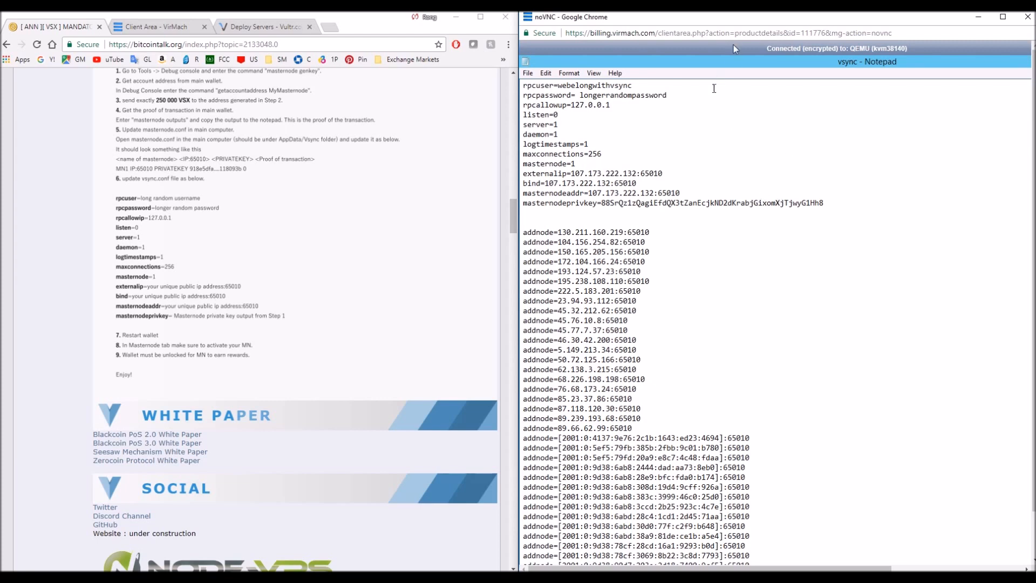
{"action": "double_click", "coordinate": [723, 25]}
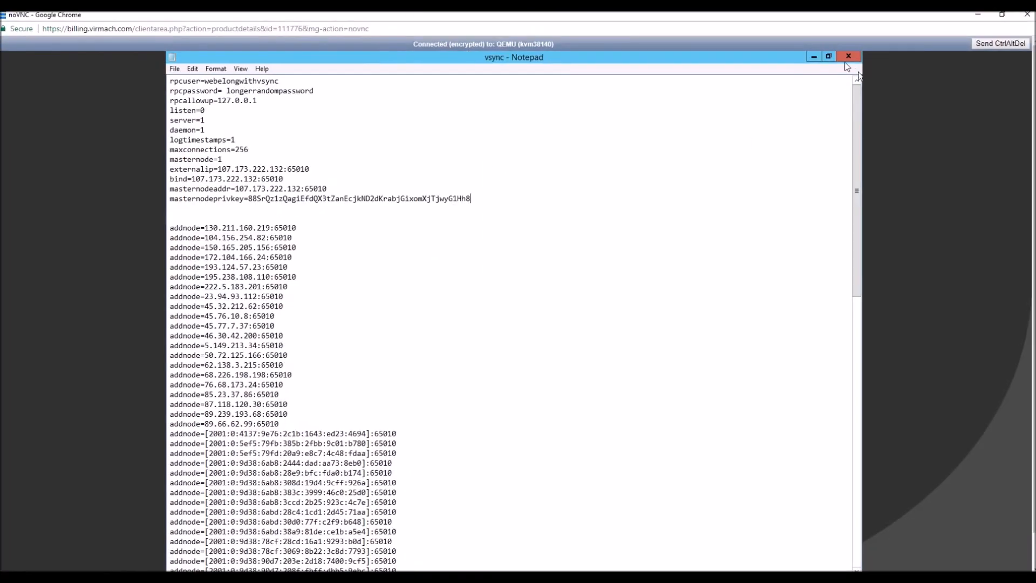
Check the saved vsync.conf, close it with its folder, and minimize the VPS session.
{"action": "double_click", "coordinate": [359, 356]}
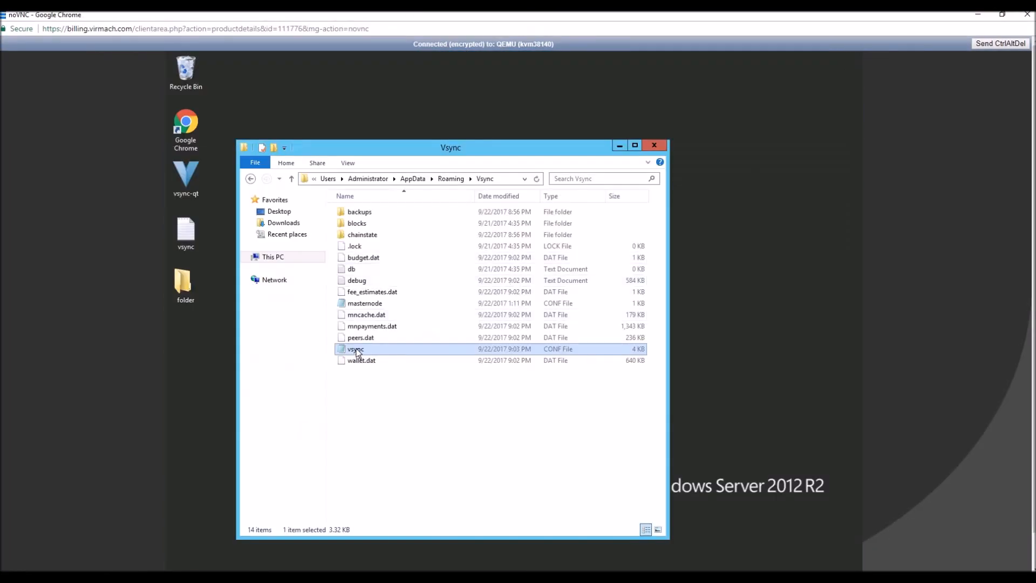
{"action": "left_click", "coordinate": [795, 122]}
{"action": "left_click", "coordinate": [502, 501]}
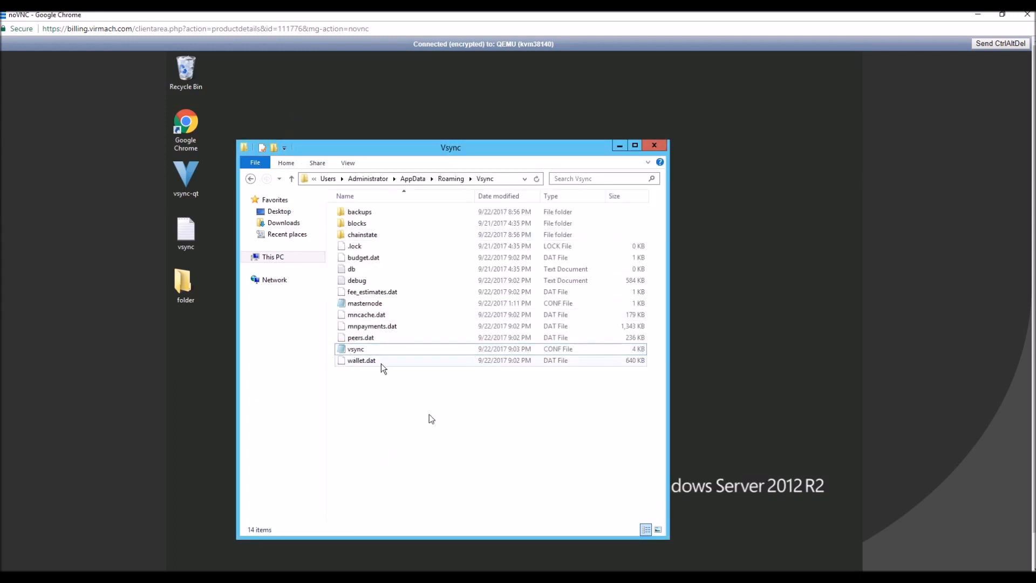
{"action": "left_click", "coordinate": [651, 149]}
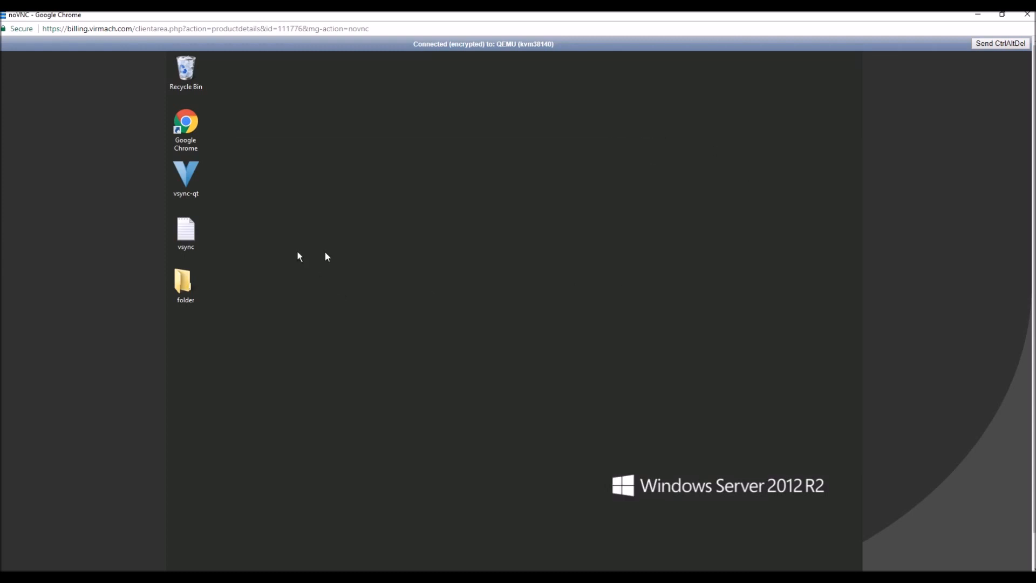
{"action": "left_click", "coordinate": [971, 20]}
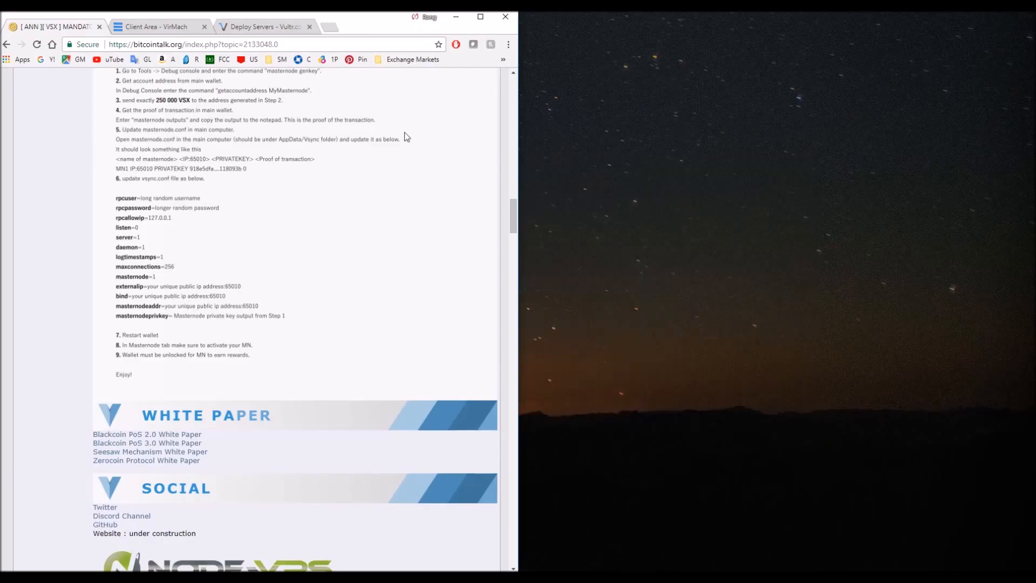
Switch to the Vsync Core wallet on the main computer and close it.
{"action": "left_click_drag", "start_coordinate": [372, 22], "coordinate": [674, 36]}
{"action": "key", "text": "alt+Tab"}
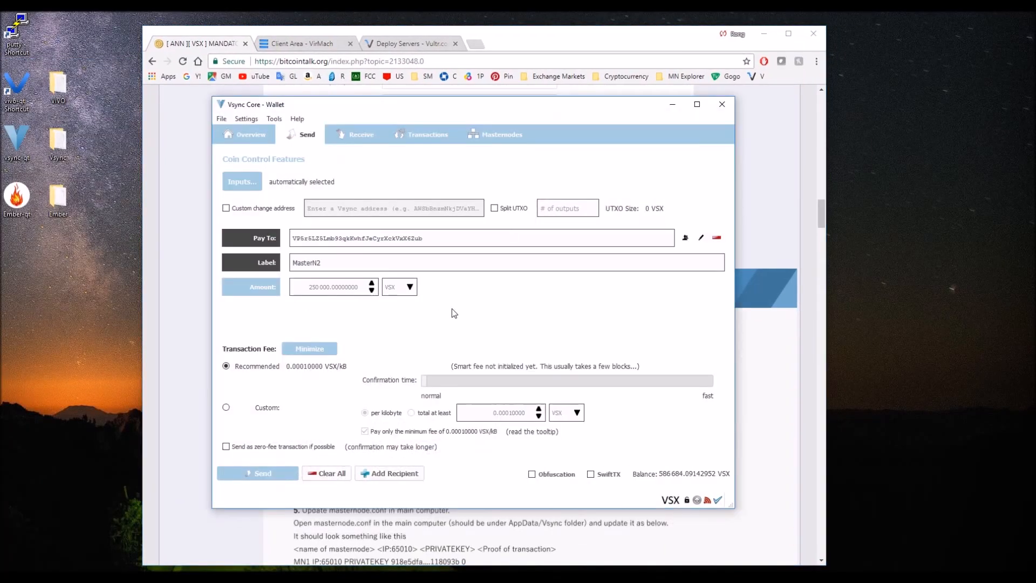
{"action": "left_click", "coordinate": [721, 105]}
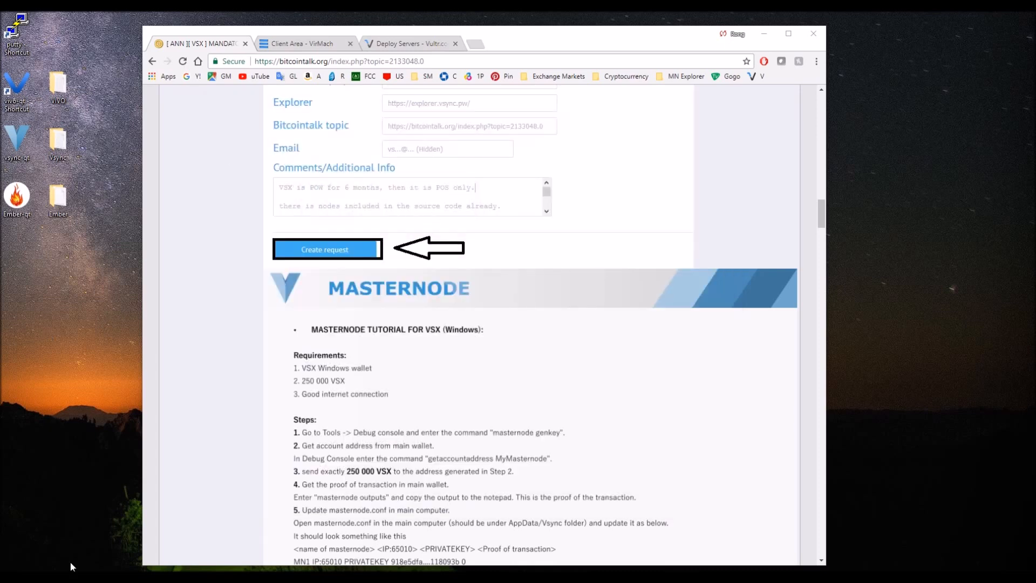
Open masternode.conf from the local Vsync data folder on Ninja (E:).
{"action": "key", "text": "super+e"}
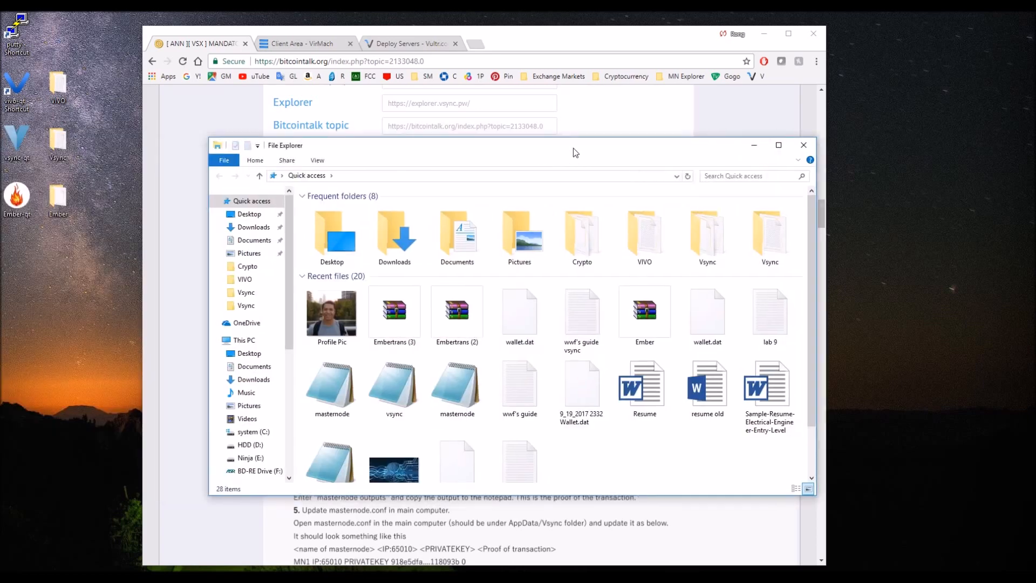
{"action": "left_click", "coordinate": [409, 169]}
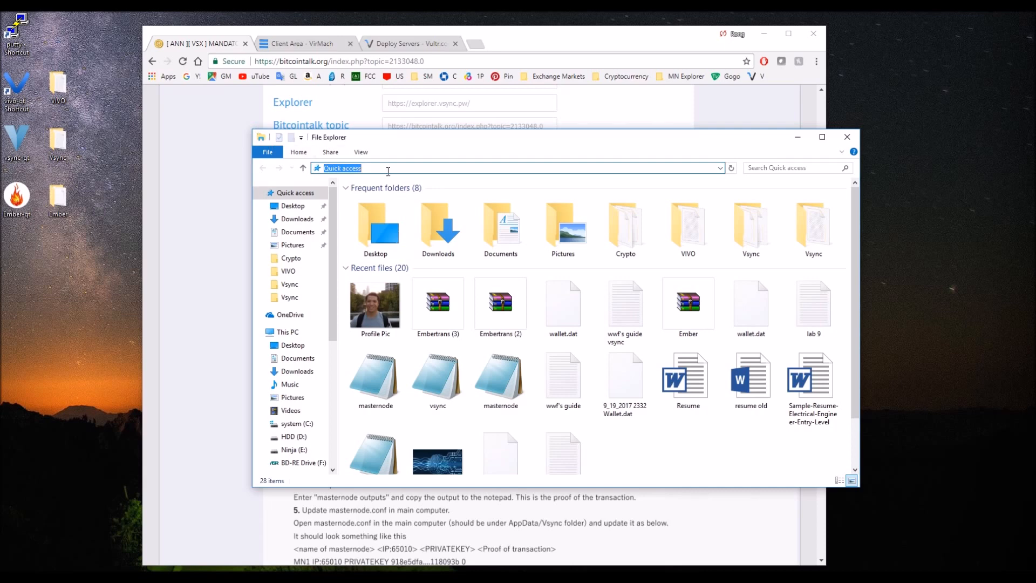
{"action": "type", "text": "%appdata%"}
{"action": "key", "text": "Return"}
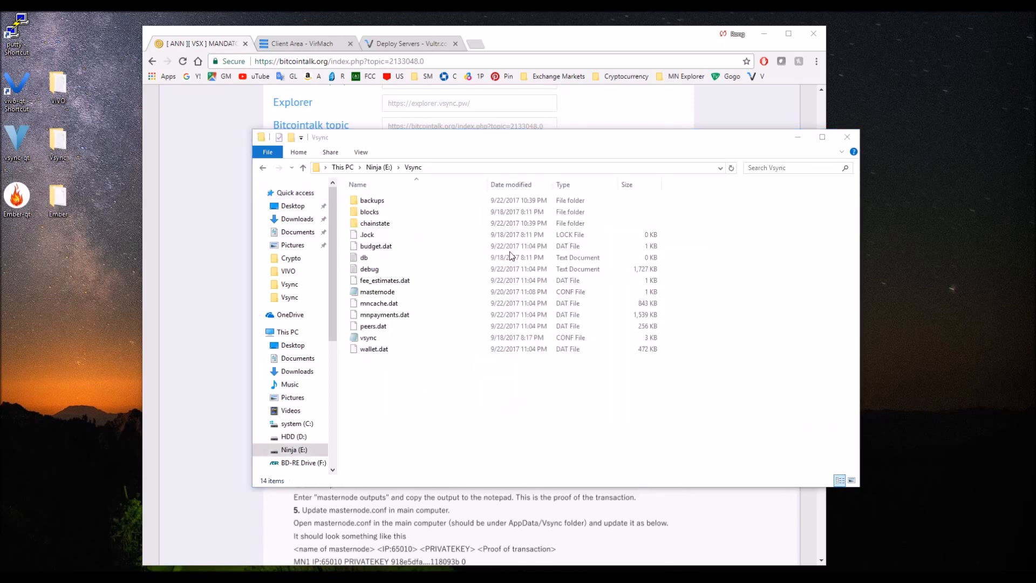
{"action": "left_click", "coordinate": [384, 339]}
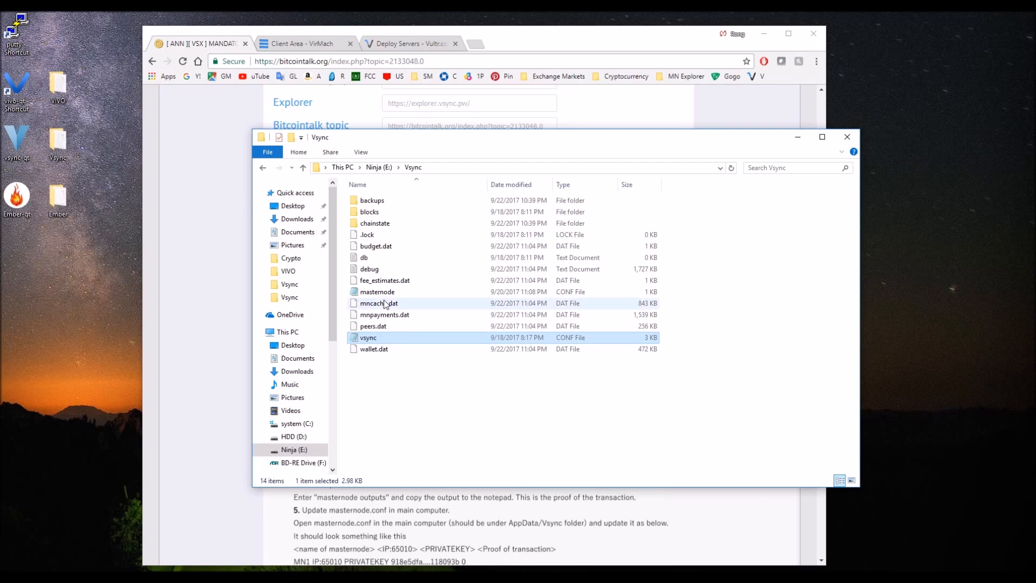
{"action": "double_click", "coordinate": [380, 292]}
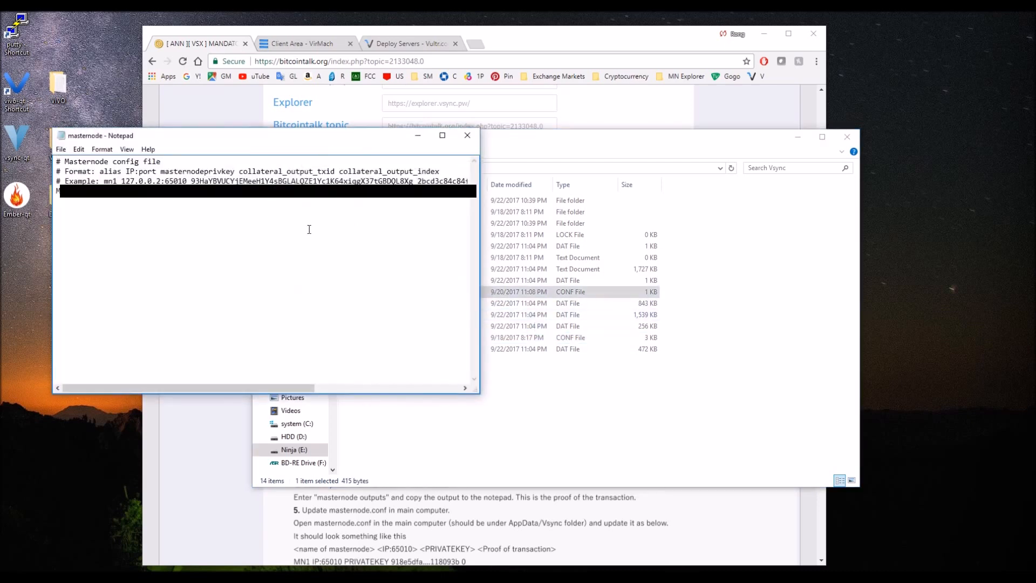
Add a MasterN2 line below the MasterN1 entry in masternode.conf with the address 107.173.222.132:65010 copied from the notes.
{"action": "scroll", "coordinate": [199, 206], "scroll_direction": "right", "scroll_amount": 6}
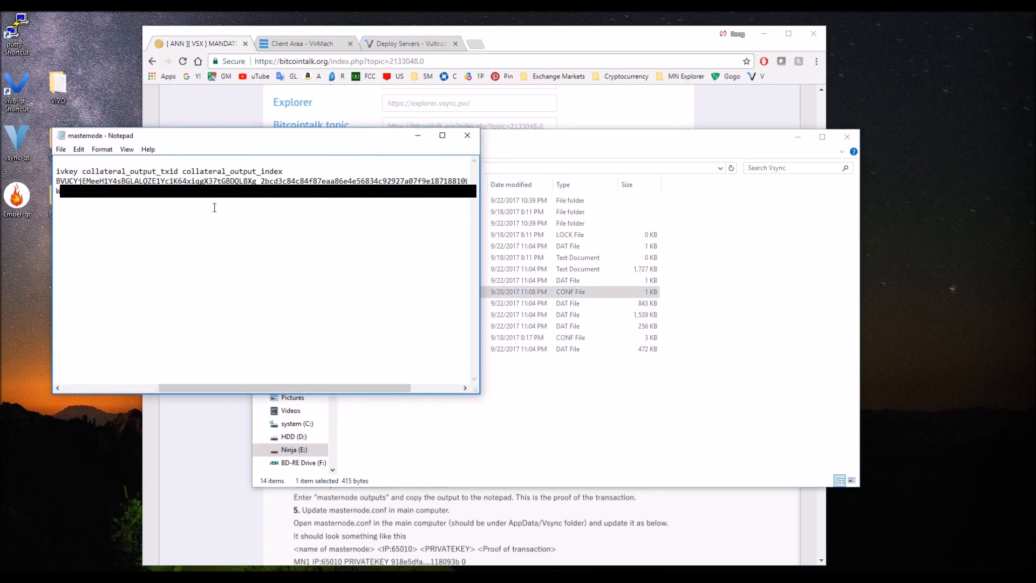
{"action": "scroll", "coordinate": [214, 207], "scroll_direction": "left", "scroll_amount": 6}
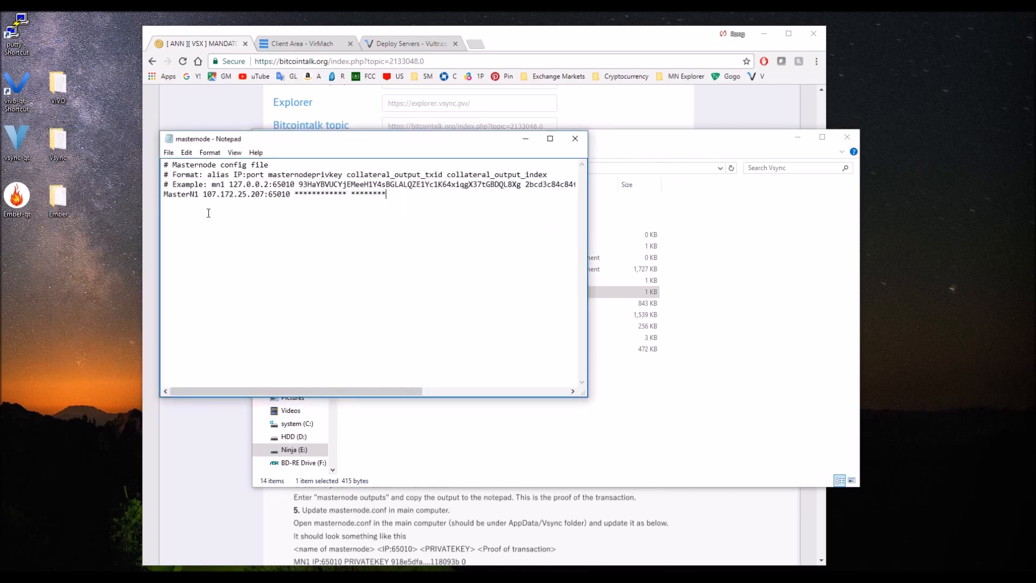
{"action": "type", "text": "asterN2"}
{"action": "mouse_move", "coordinate": [364, 530]}
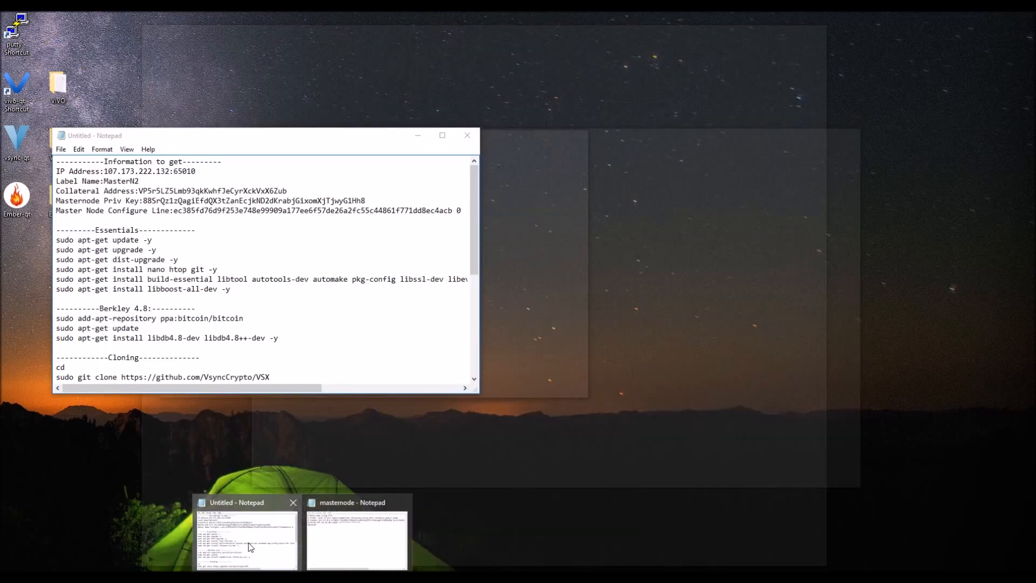
{"action": "left_click", "coordinate": [248, 542]}
{"action": "left_click_drag", "start_coordinate": [216, 141], "coordinate": [635, 225]}
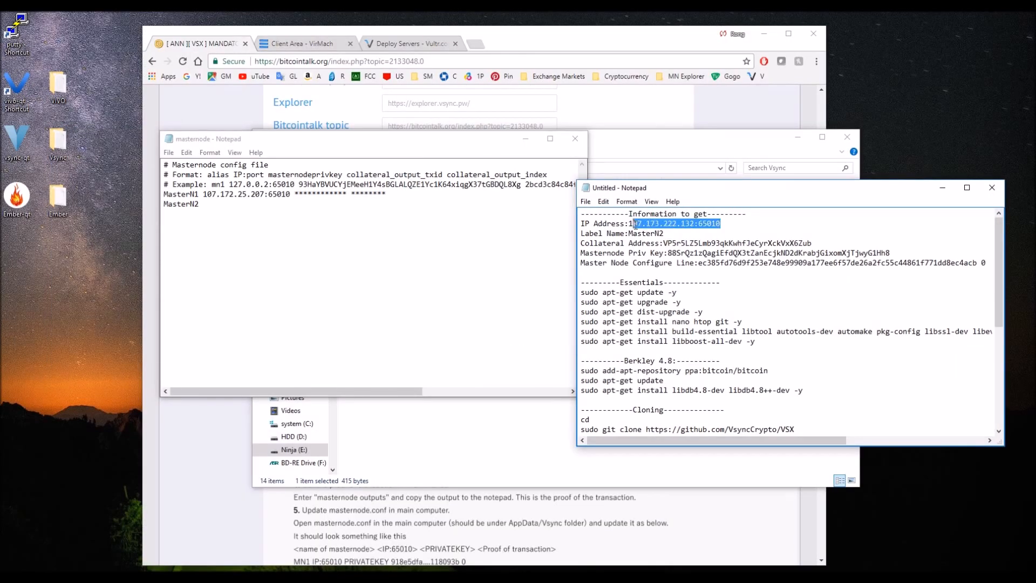
{"action": "key", "text": "ctrl+c"}
{"action": "left_click", "coordinate": [346, 205]}
{"action": "key", "text": "ctrl+v"}
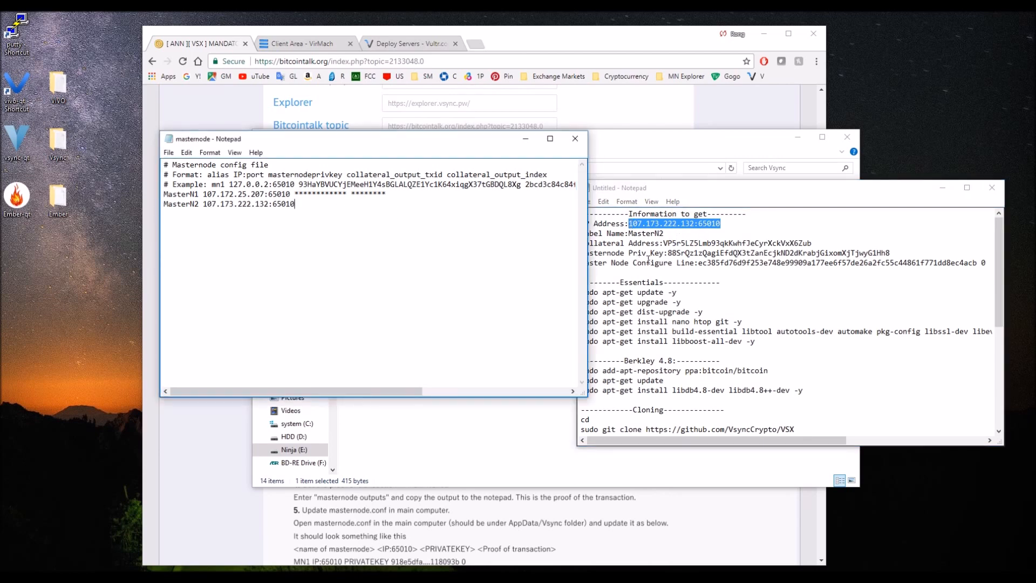
Copy the masternode private key from the notes and paste it after the address on the MasterN2 line.
{"action": "left_click", "coordinate": [708, 243]}
{"action": "left_click_drag", "start_coordinate": [814, 243], "coordinate": [668, 252]}
{"action": "left_click", "coordinate": [904, 252]}
{"action": "left_click_drag", "start_coordinate": [904, 252], "coordinate": [668, 252]}
{"action": "left_click", "coordinate": [405, 223]}
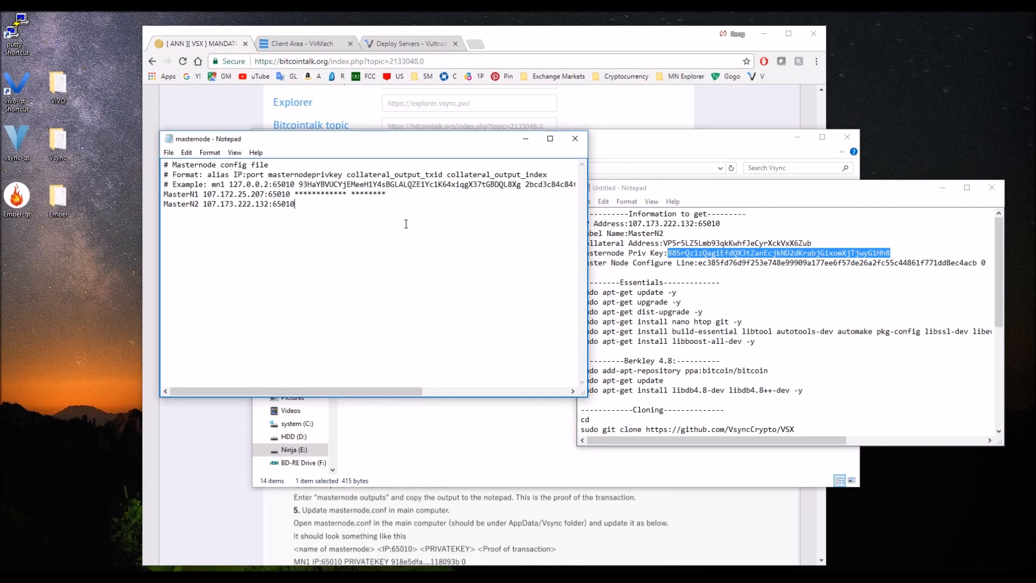
{"action": "key", "text": "ctrl+v"}
Append the master node configure line from the notes, with its transaction ID and output index 0, to the MasterN2 entry.
{"action": "left_click", "coordinate": [690, 269]}
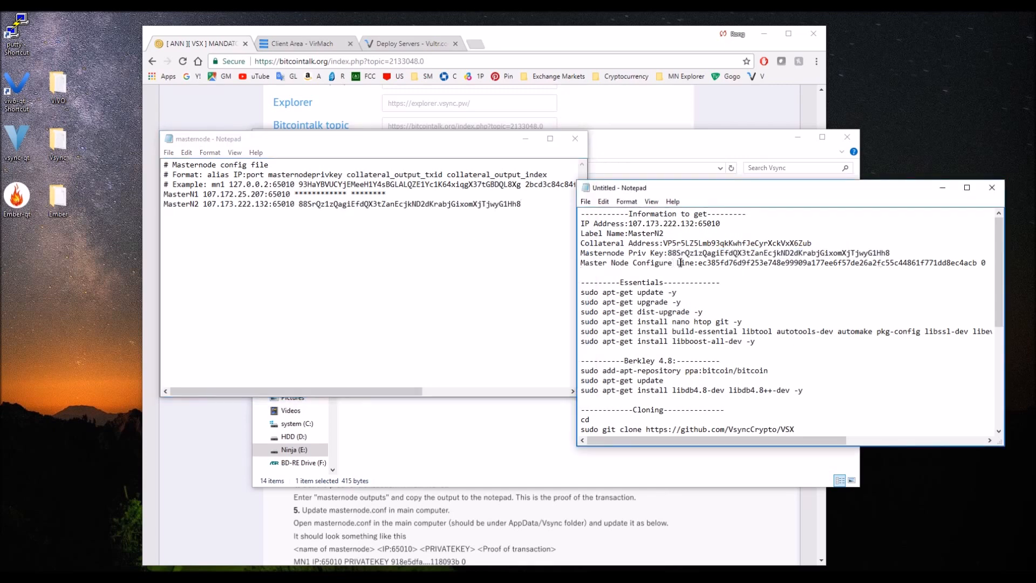
{"action": "left_click_drag", "start_coordinate": [699, 262], "coordinate": [992, 265]}
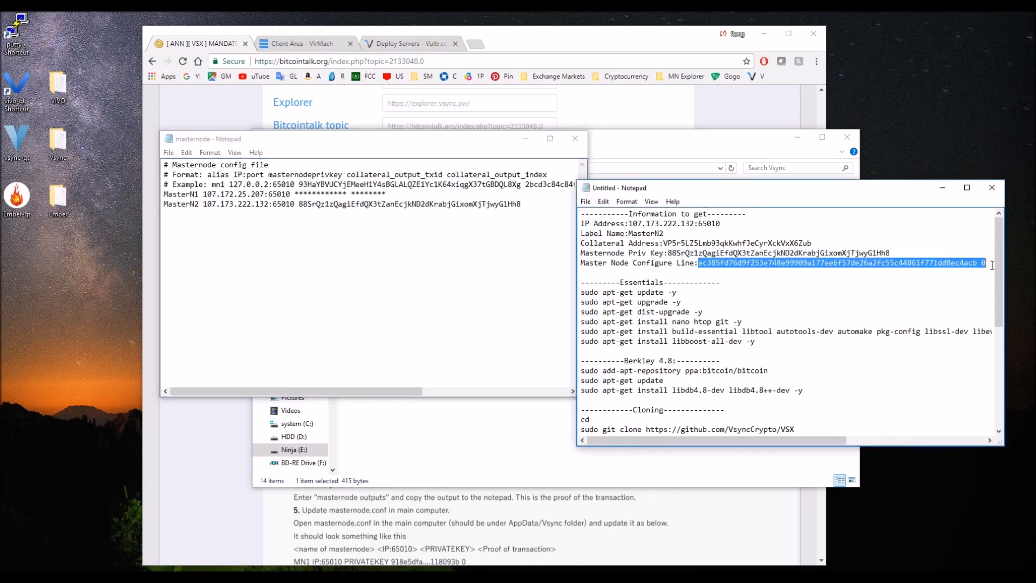
{"action": "left_click", "coordinate": [537, 221]}
{"action": "key", "text": "ctrl+v"}
{"action": "left_click", "coordinate": [447, 218]}
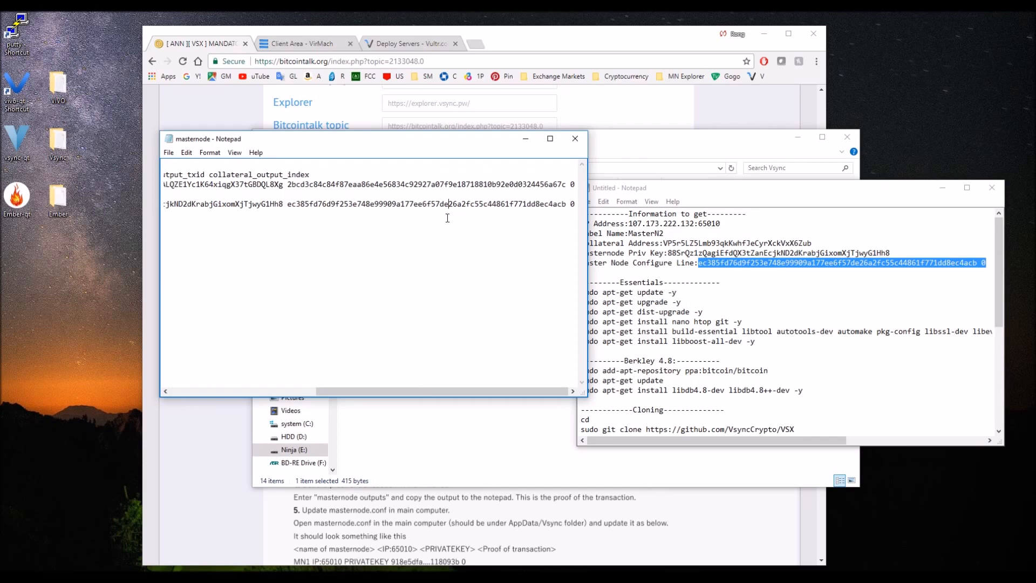
{"action": "left_click_drag", "start_coordinate": [383, 393], "coordinate": [237, 393]}
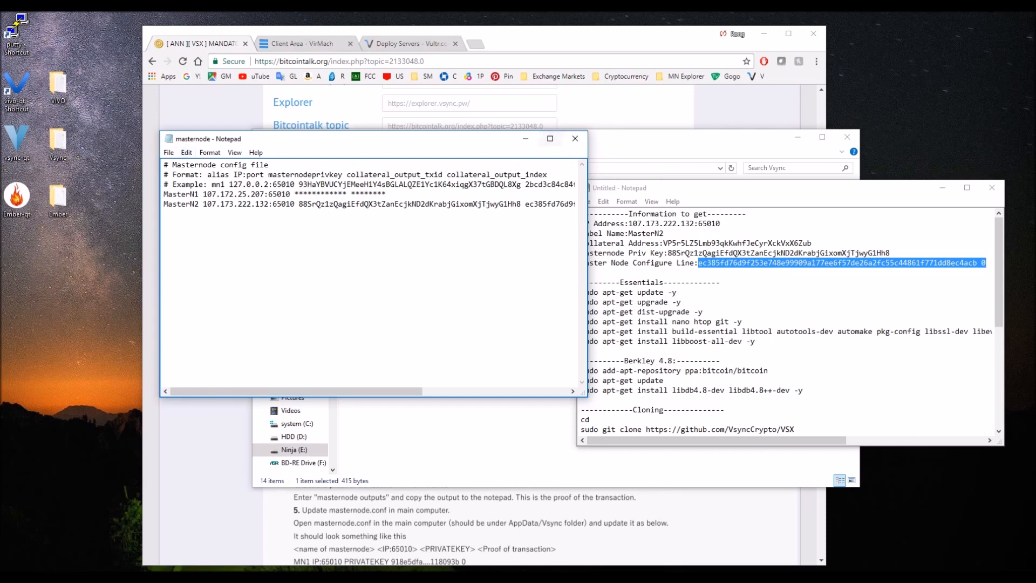
Close masternode.conf with its changes saved and close the Vsync folder window.
{"action": "left_click", "coordinate": [575, 138]}
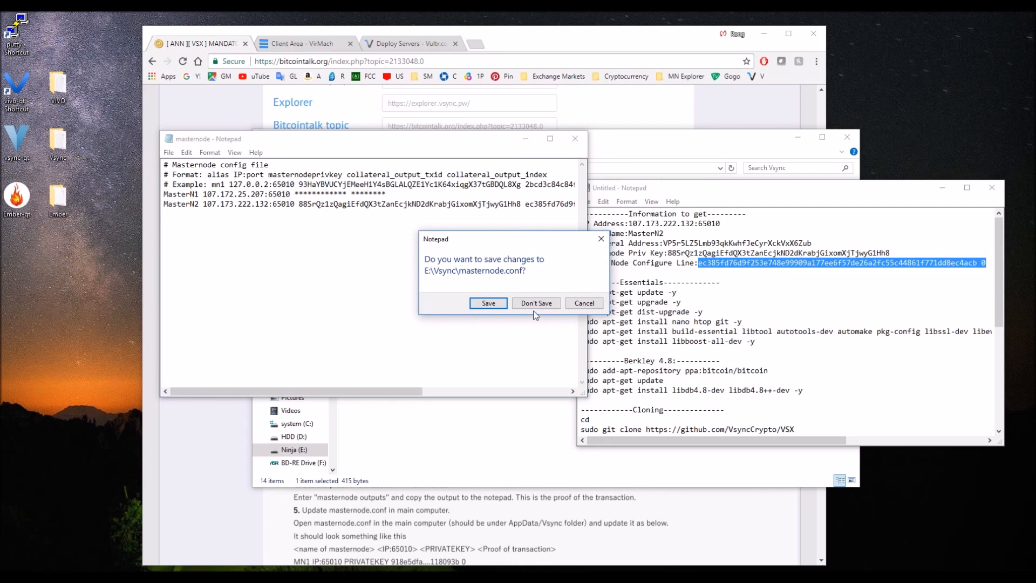
{"action": "left_click", "coordinate": [488, 304]}
{"action": "left_click", "coordinate": [407, 387]}
{"action": "left_click", "coordinate": [847, 137]}
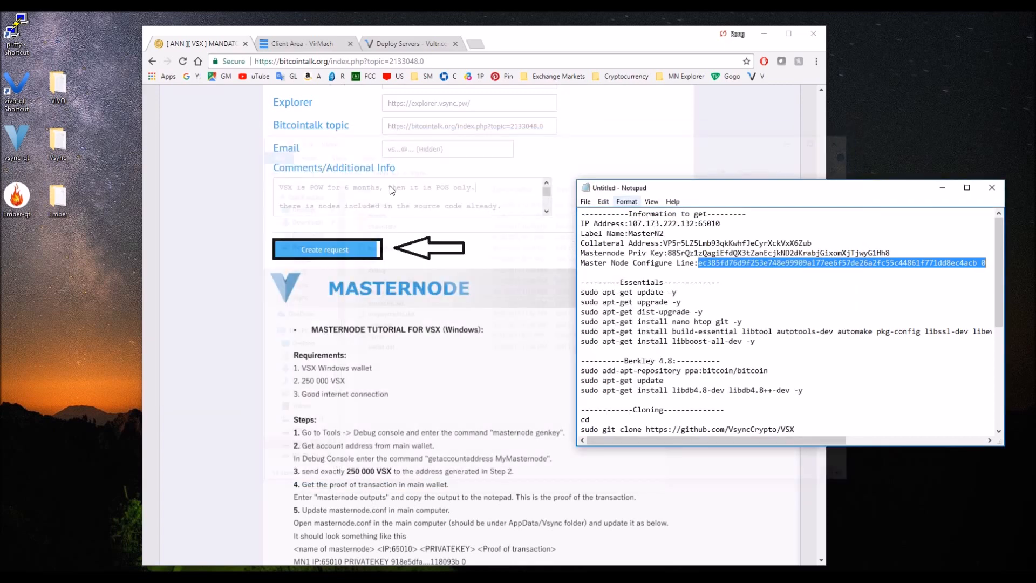
Launch the Vsync wallet on the main computer, switch to the noVNC session, and launch the wallet on the VPS too.
{"action": "double_click", "coordinate": [17, 140]}
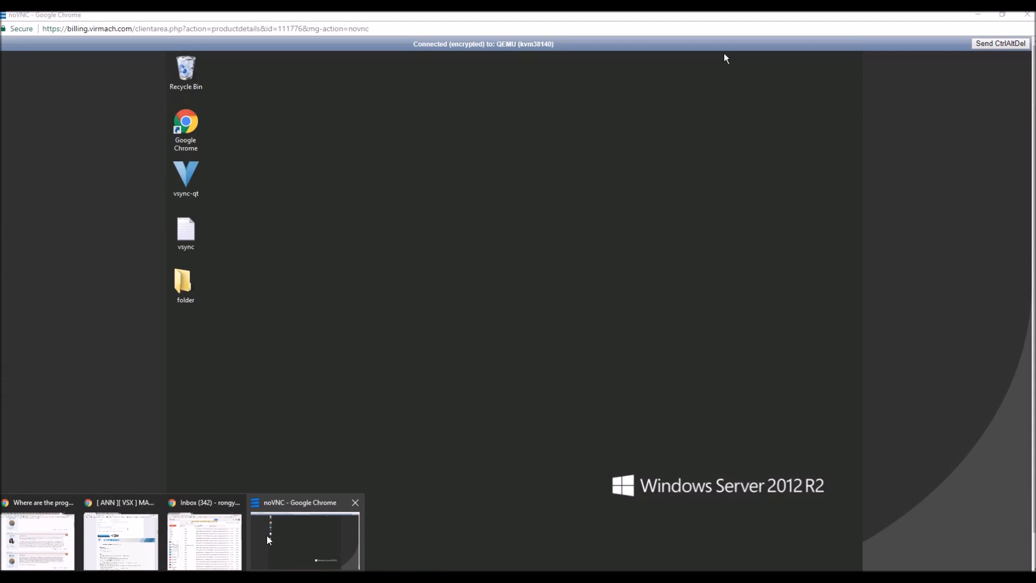
{"action": "left_click", "coordinate": [267, 535]}
{"action": "double_click", "coordinate": [185, 175]}
{"action": "left_click", "coordinate": [549, 335]}
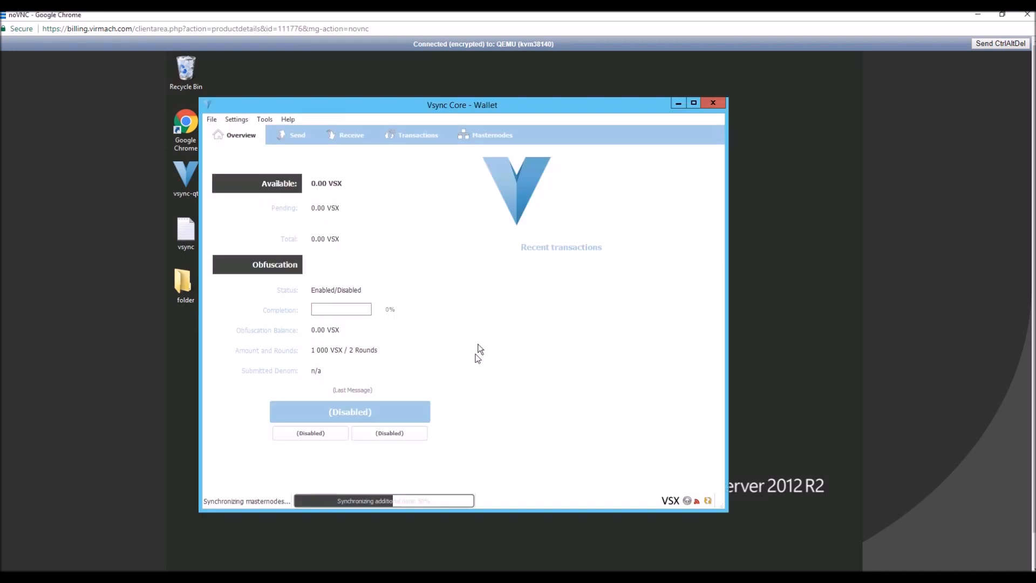
{"action": "left_click", "coordinate": [237, 119]}
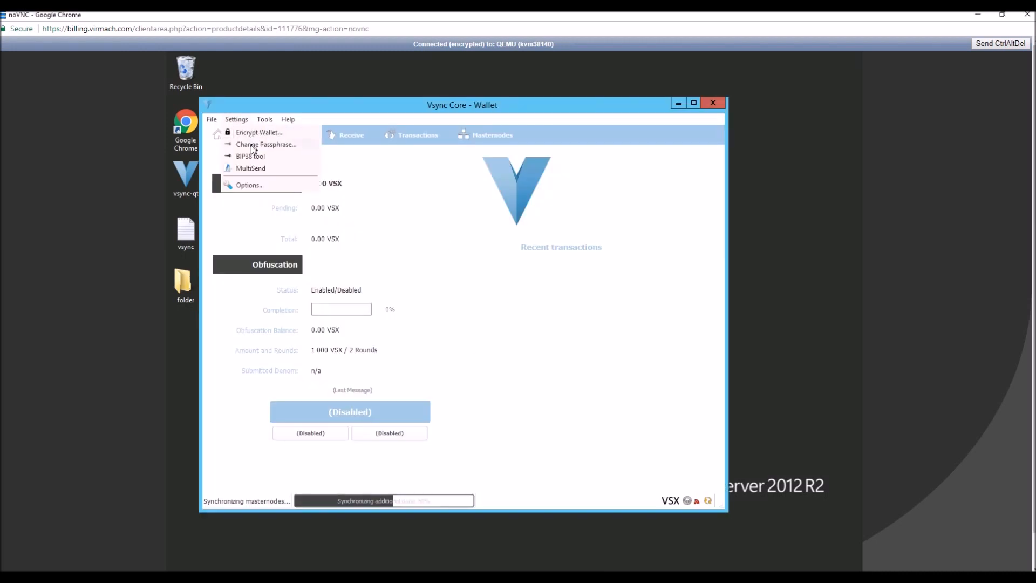
{"action": "left_click", "coordinate": [422, 191]}
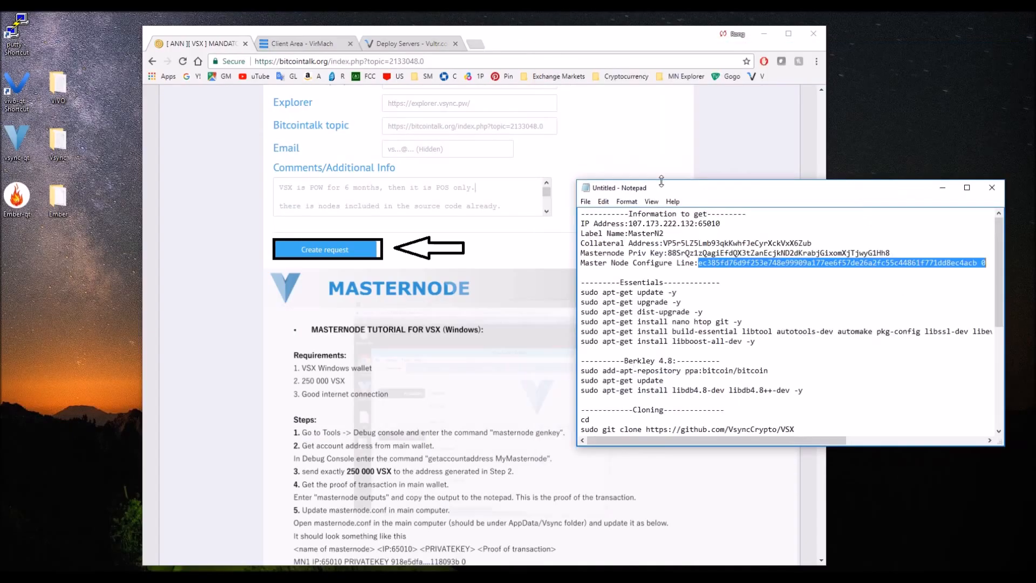
Switch to the local Vsync wallet and start the MasterN2 alias from its masternode list.
{"action": "left_click", "coordinate": [415, 569]}
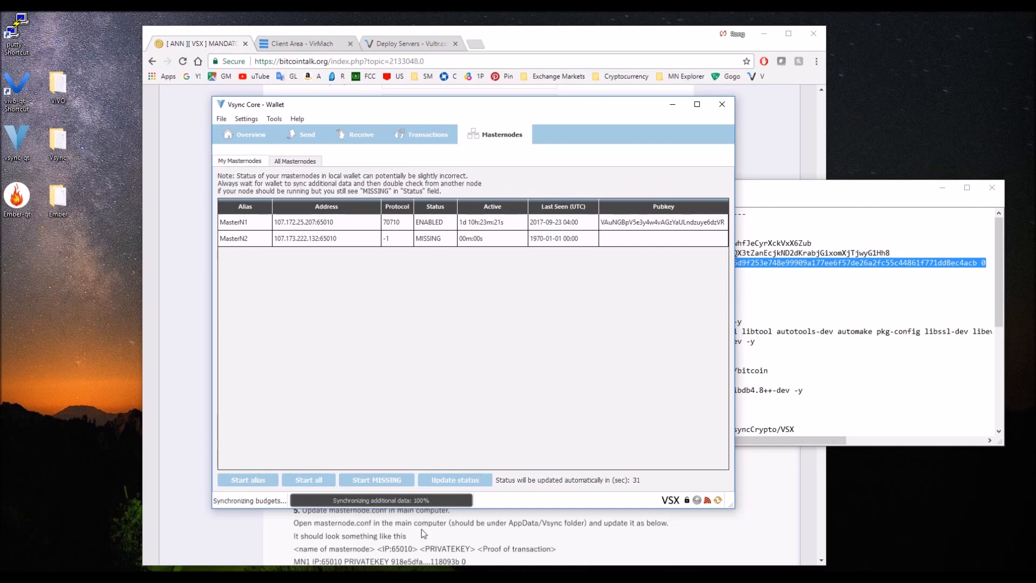
{"action": "left_click", "coordinate": [314, 135]}
{"action": "left_click", "coordinate": [356, 135]}
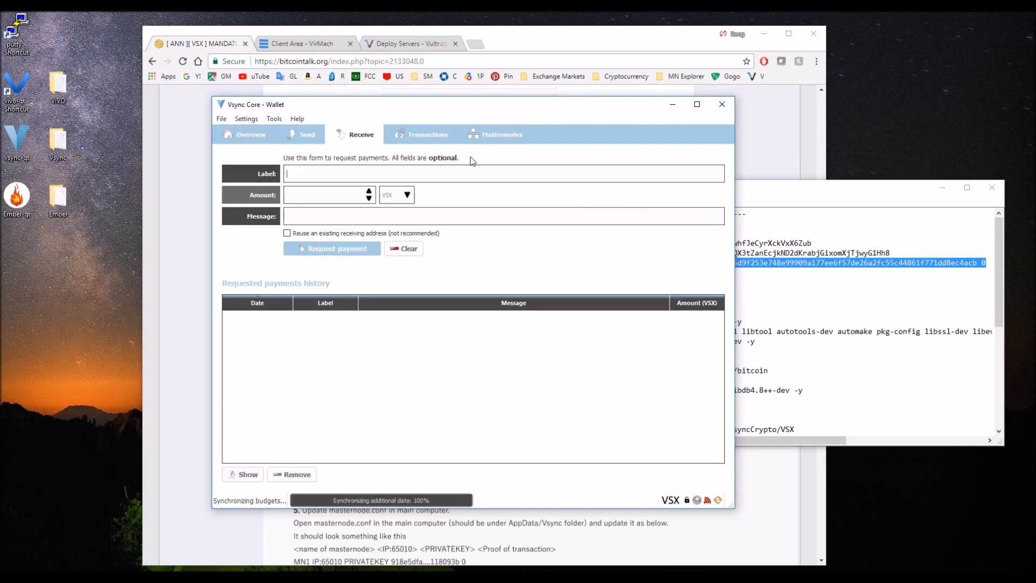
{"action": "left_click", "coordinate": [428, 136]}
{"action": "left_click", "coordinate": [481, 138]}
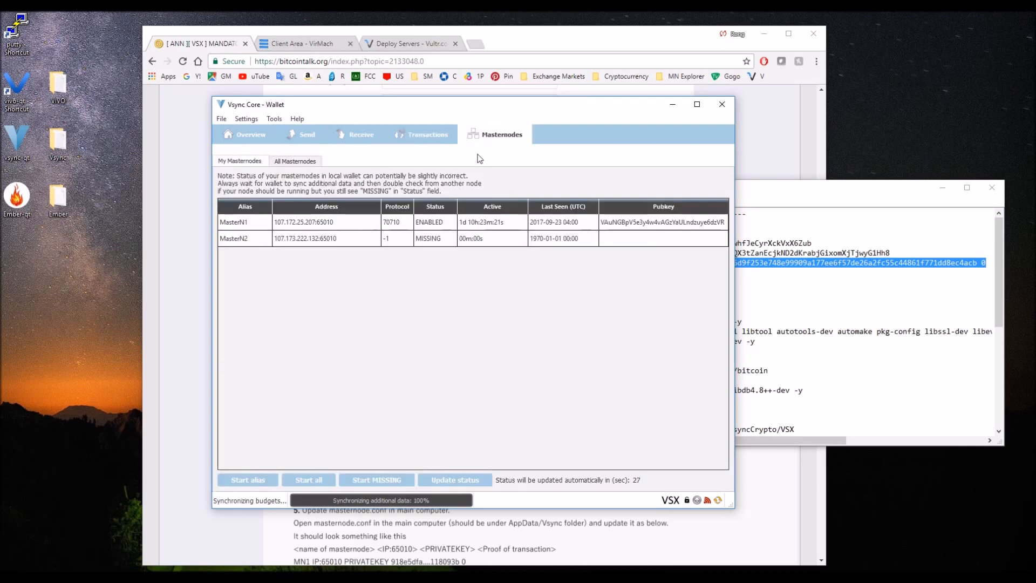
{"action": "left_click", "coordinate": [311, 239]}
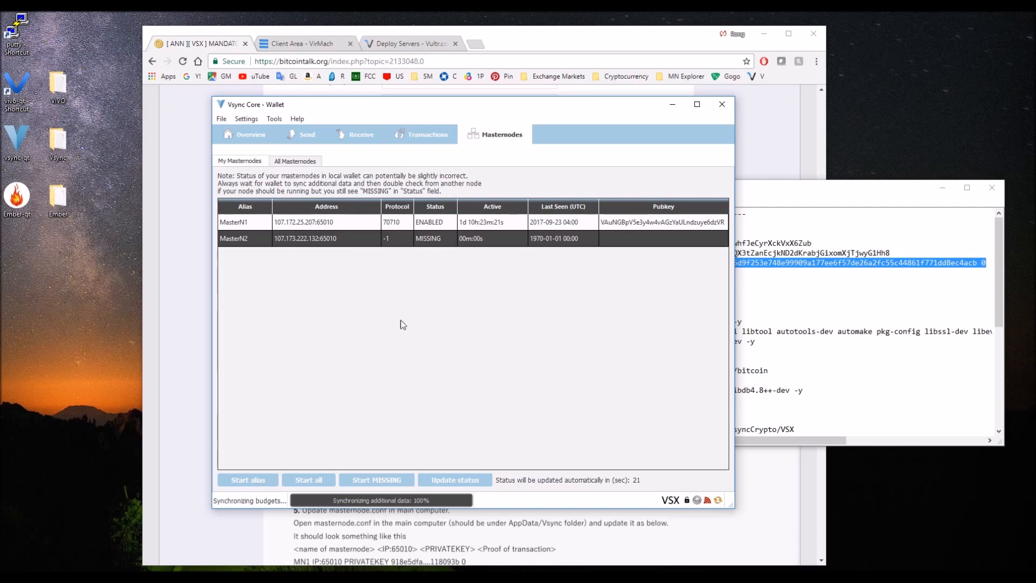
{"action": "left_click", "coordinate": [257, 481]}
{"action": "left_click", "coordinate": [490, 321]}
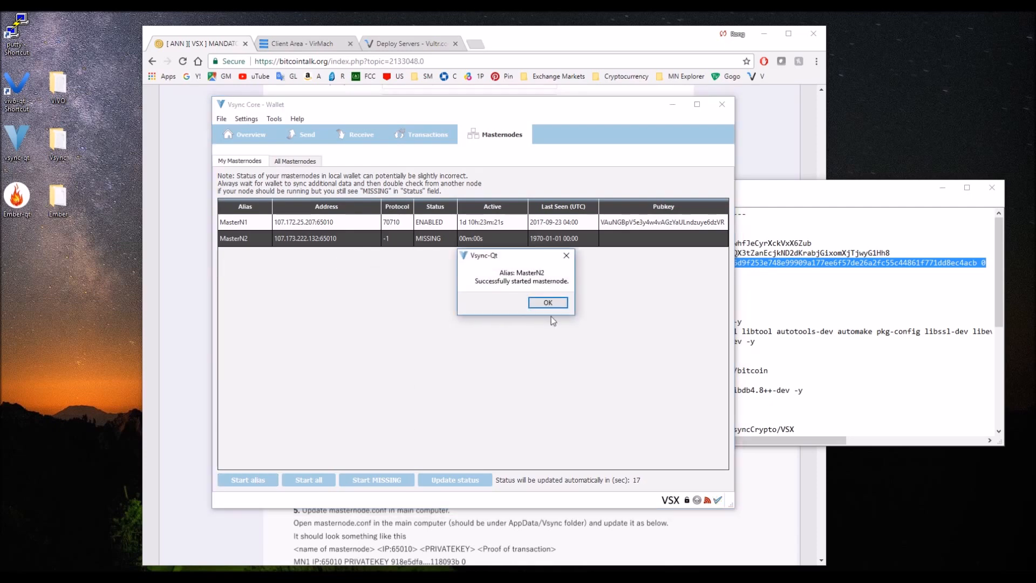
{"action": "left_click", "coordinate": [556, 302]}
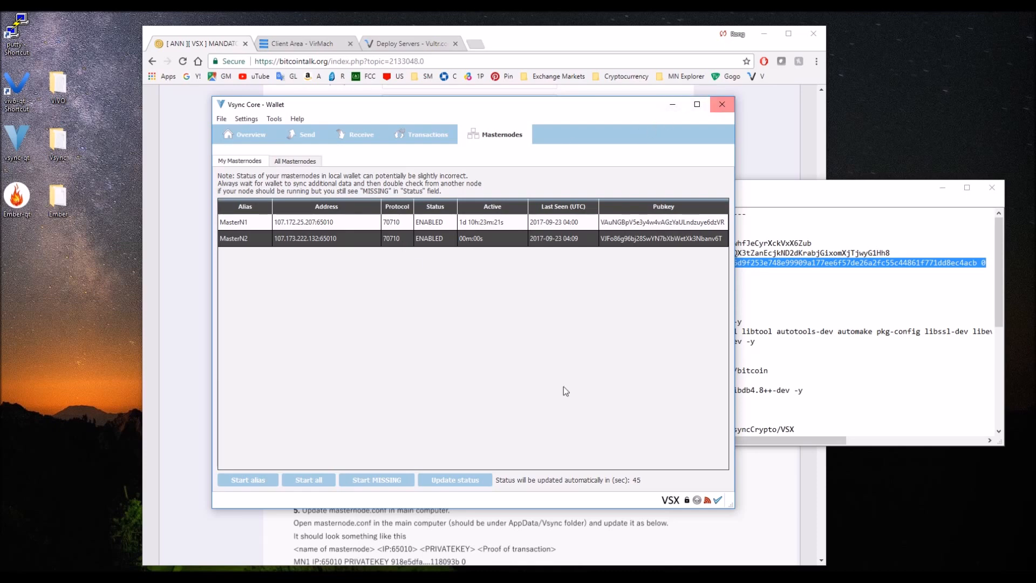
Switch to the VPS session and check the synchronization progress of its Vsync wallet.
{"action": "left_click", "coordinate": [145, 576]}
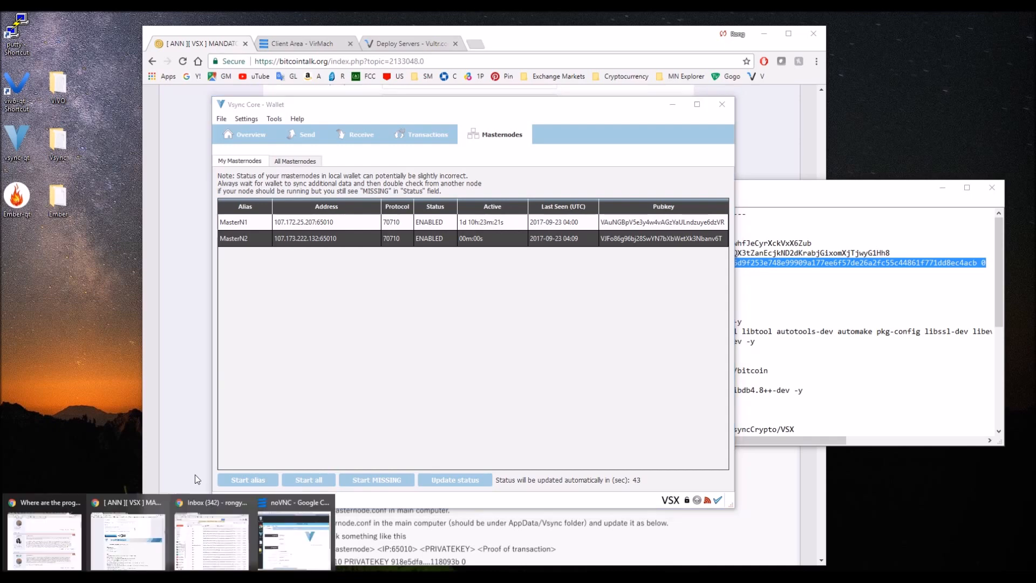
{"action": "left_click", "coordinate": [282, 538]}
{"action": "left_click_drag", "start_coordinate": [727, 54], "coordinate": [426, 10]}
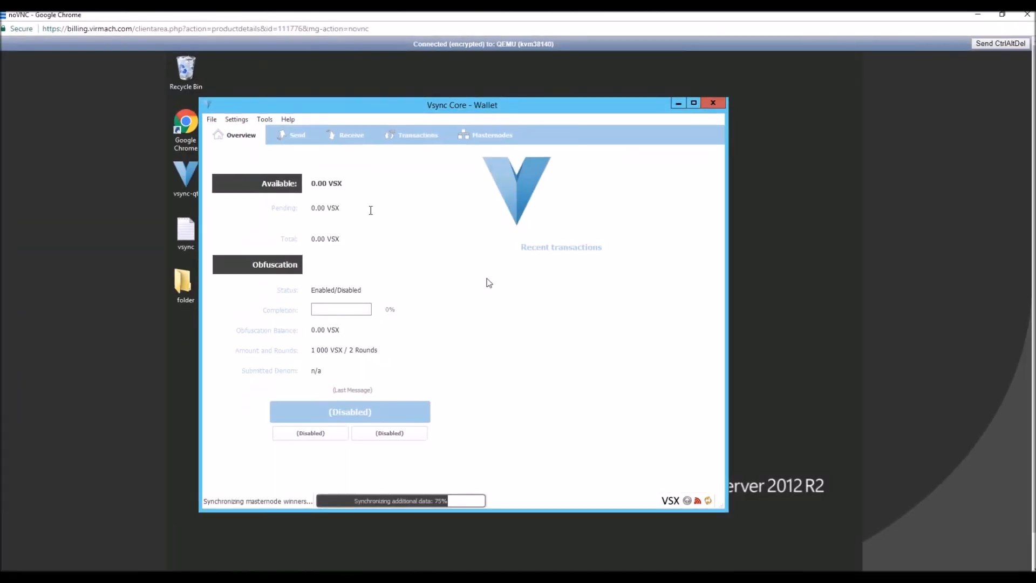
{"action": "left_click", "coordinate": [832, 216]}
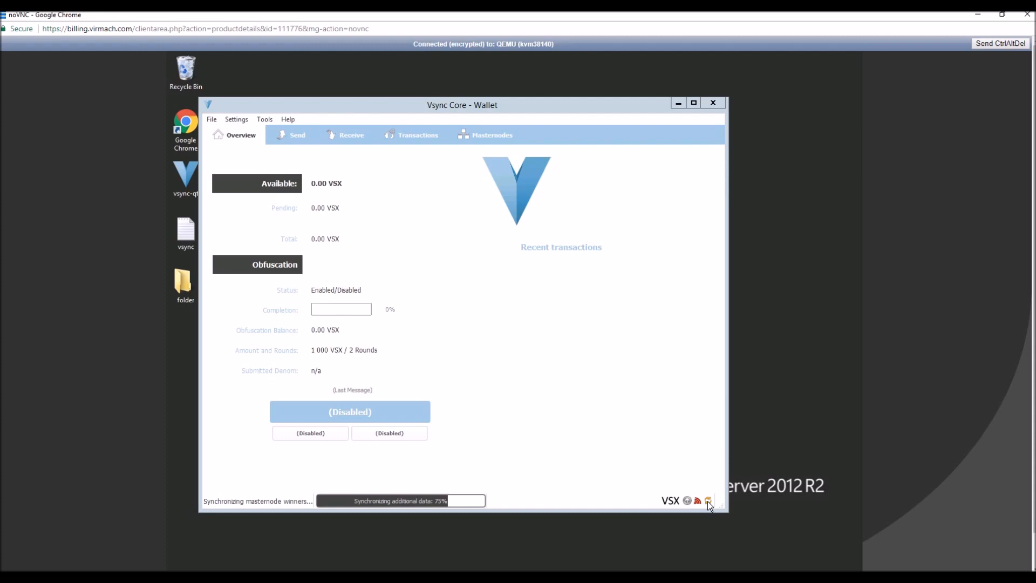
{"action": "left_click", "coordinate": [259, 121]}
{"action": "left_click", "coordinate": [430, 488]}
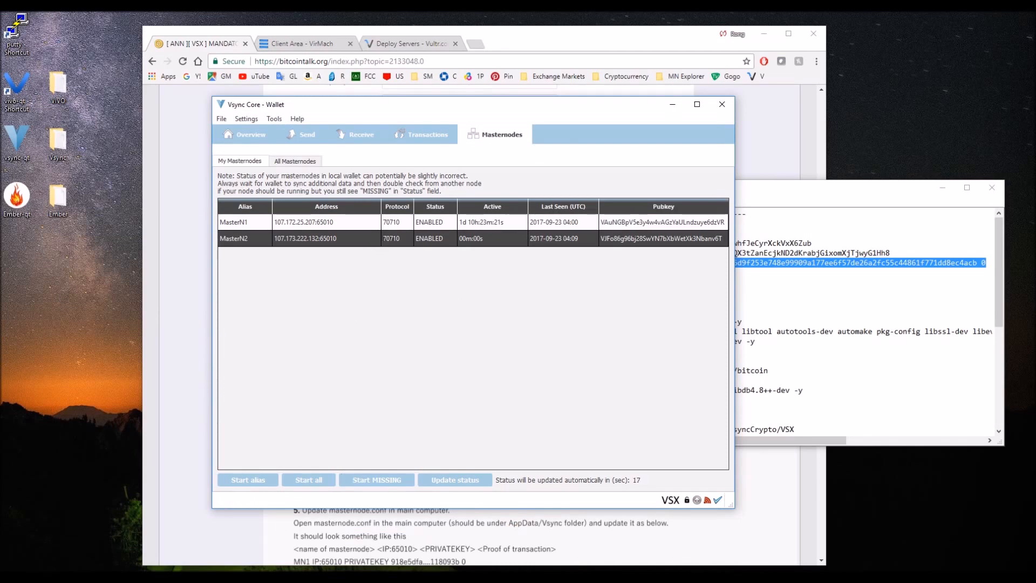
{"action": "left_click", "coordinate": [304, 534]}
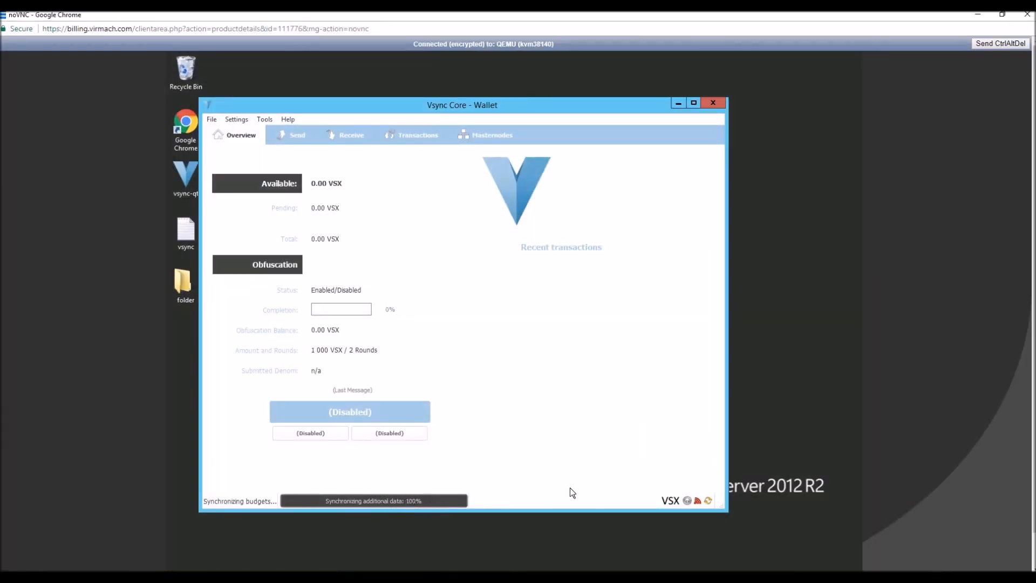
Bring up the local wallet over the VPS session and arrange it so both wallets' sync status can be seen.
{"action": "left_click", "coordinate": [406, 576]}
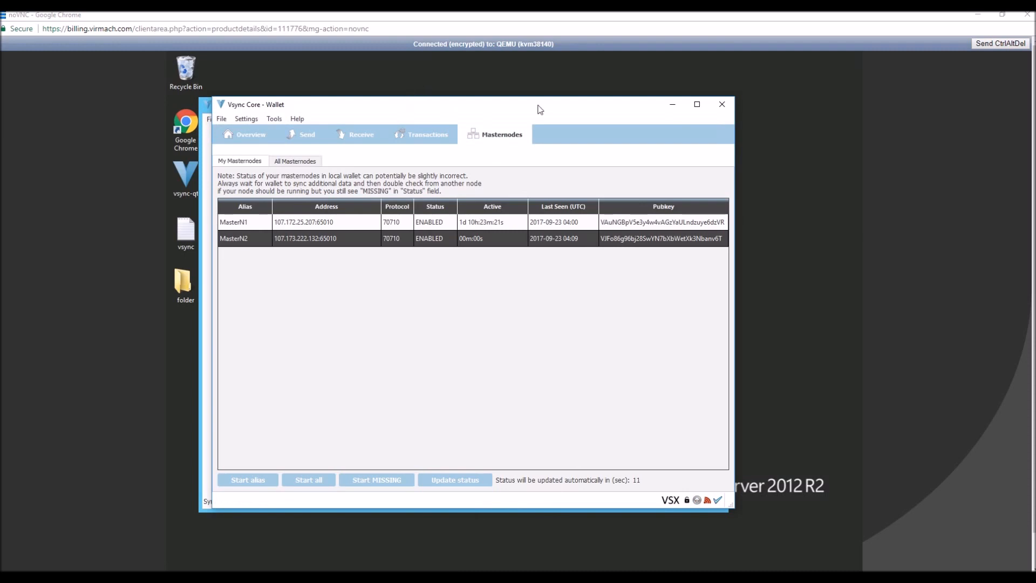
{"action": "left_click_drag", "start_coordinate": [506, 97], "coordinate": [701, 108]}
{"action": "left_click_drag", "start_coordinate": [568, 121], "coordinate": [838, 115]}
{"action": "left_click_drag", "start_coordinate": [700, 121], "coordinate": [640, 99]}
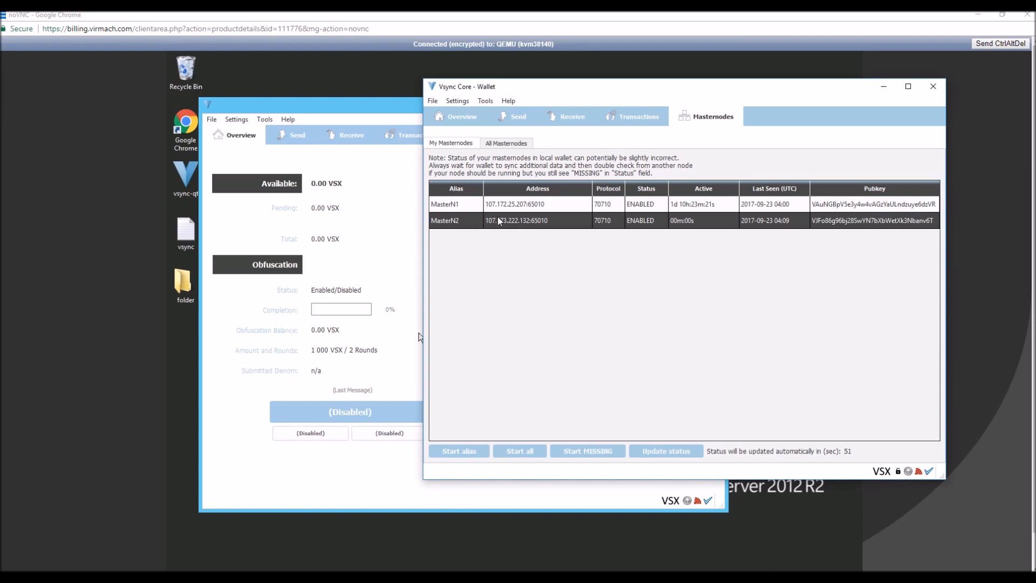
Check the synchronization status of both wallets and start the MasterN2 alias again from the local wallet.
{"action": "left_click", "coordinate": [479, 451]}
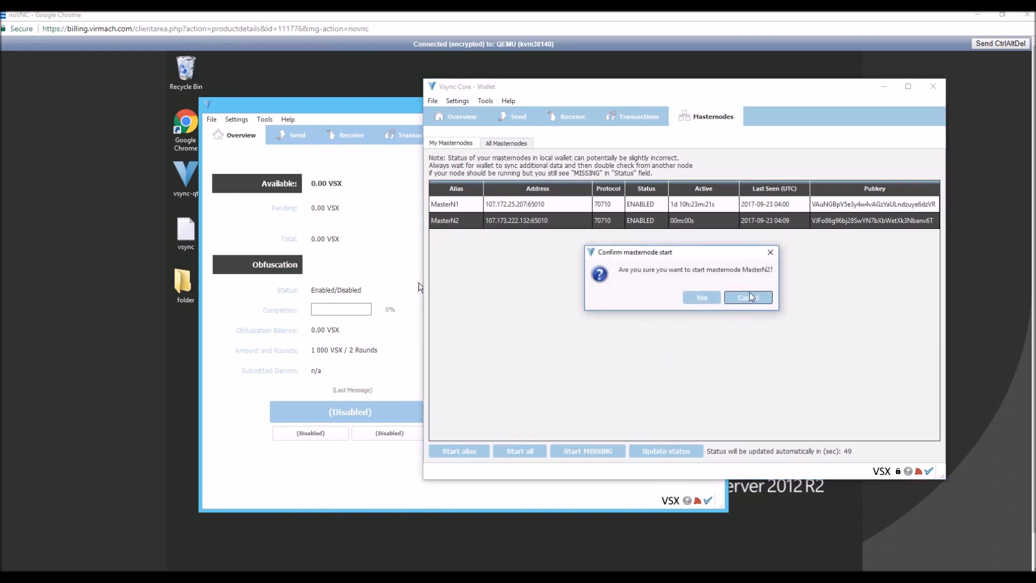
{"action": "left_click", "coordinate": [750, 297]}
{"action": "mouse_move", "coordinate": [710, 502]}
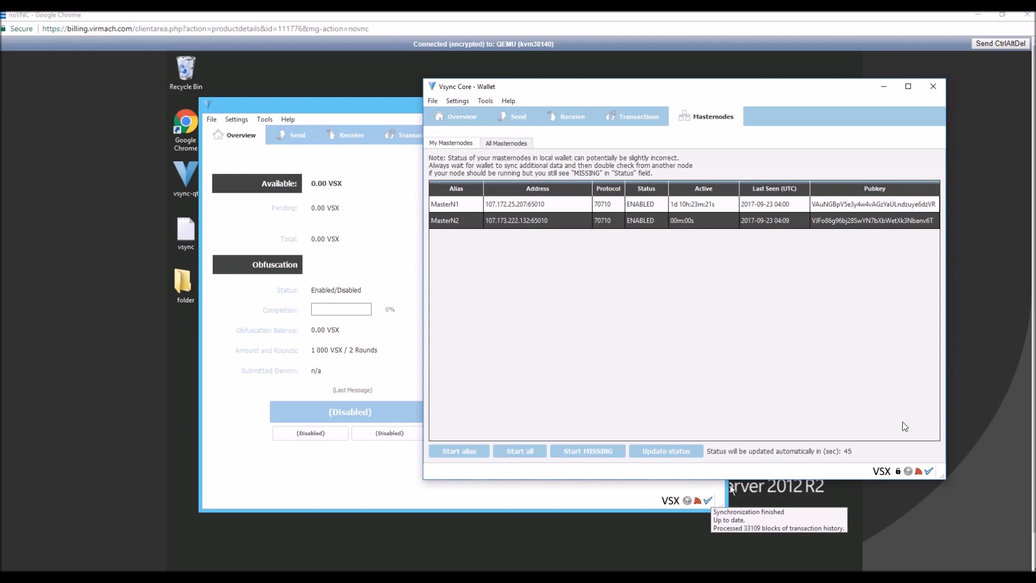
{"action": "mouse_move", "coordinate": [929, 472]}
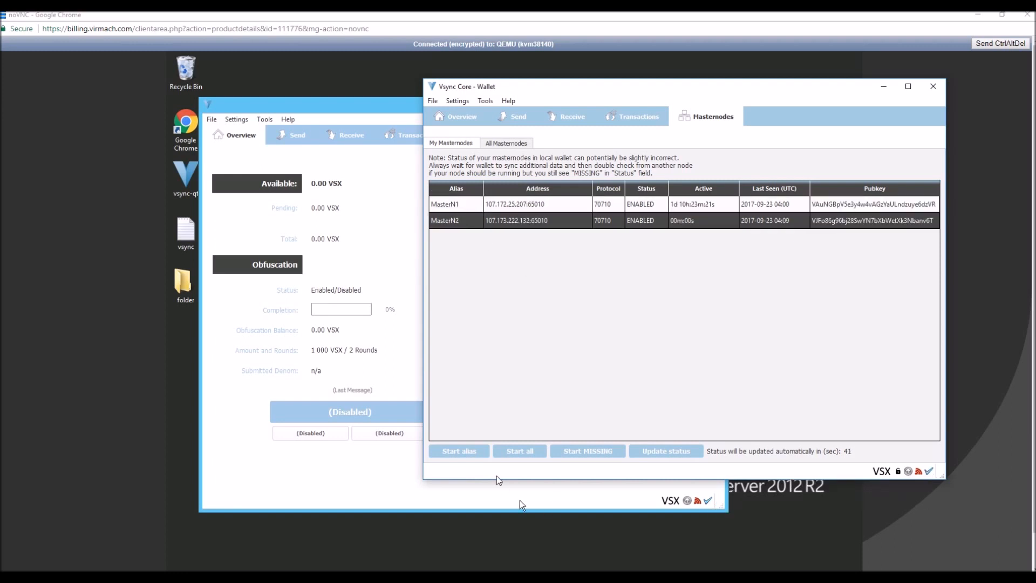
{"action": "left_click", "coordinate": [704, 297]}
{"action": "left_click", "coordinate": [555, 303]}
Restart the local wallet and examine the 107.173.222.132:65010 entry among all masternodes in both the local and VPS wallets.
{"action": "left_click_drag", "start_coordinate": [619, 80], "coordinate": [524, 123]}
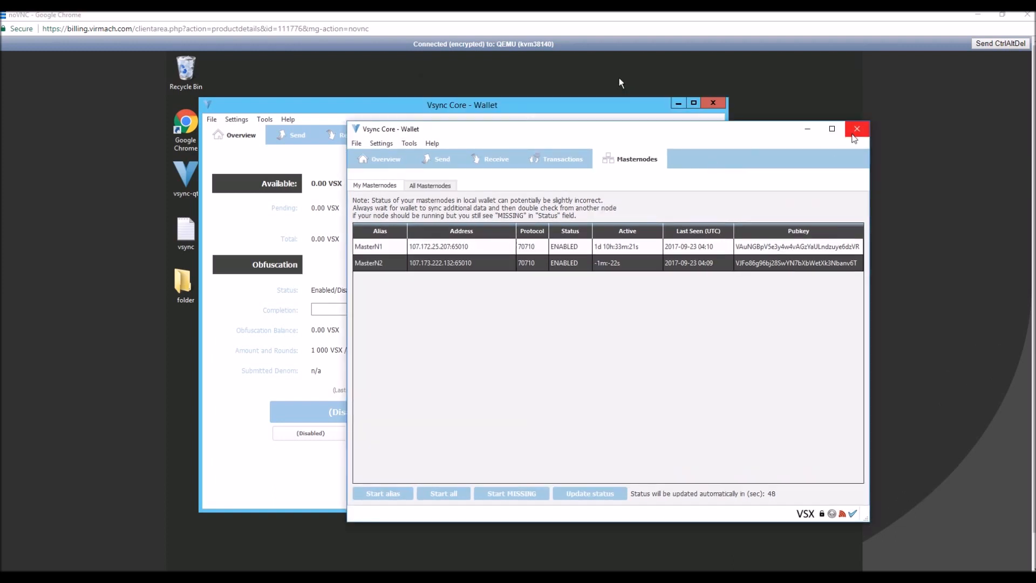
{"action": "left_click", "coordinate": [856, 129]}
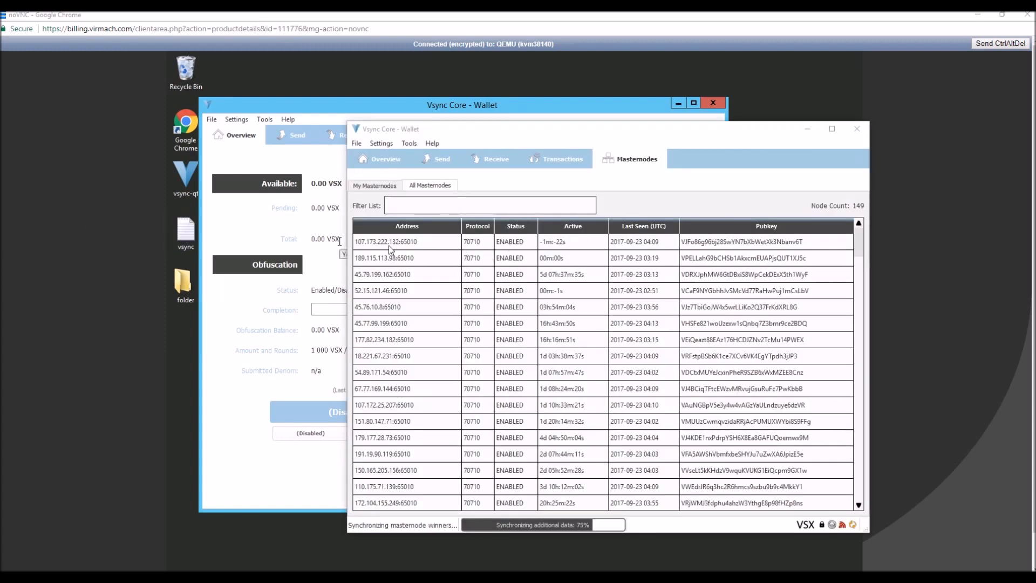
{"action": "left_click", "coordinate": [445, 246]}
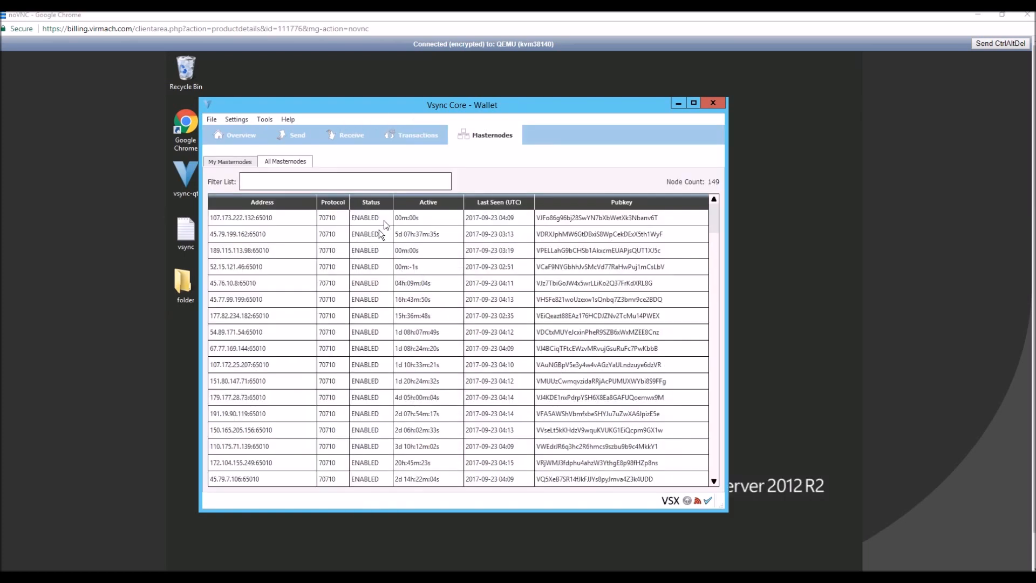
{"action": "left_click", "coordinate": [414, 222]}
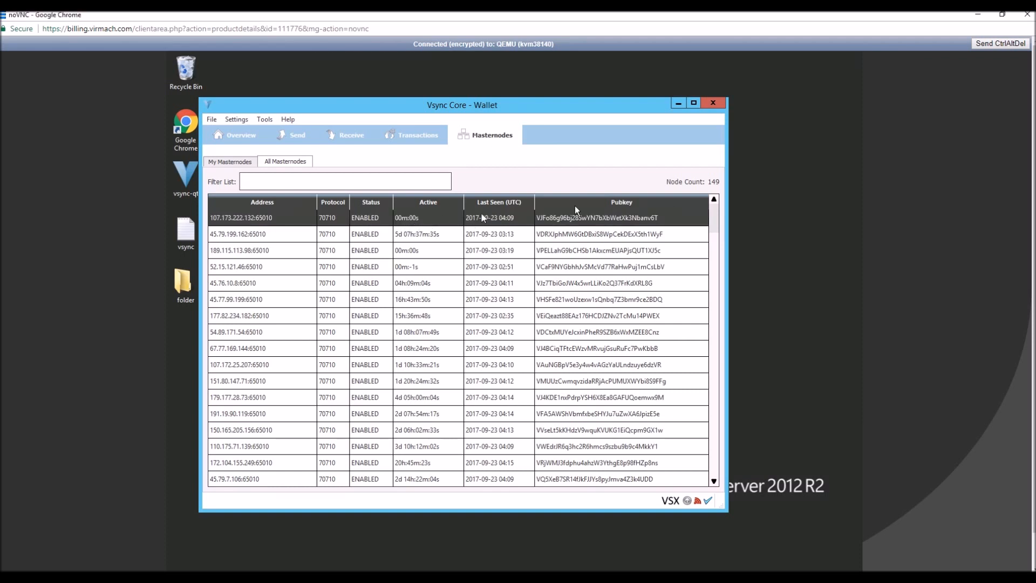